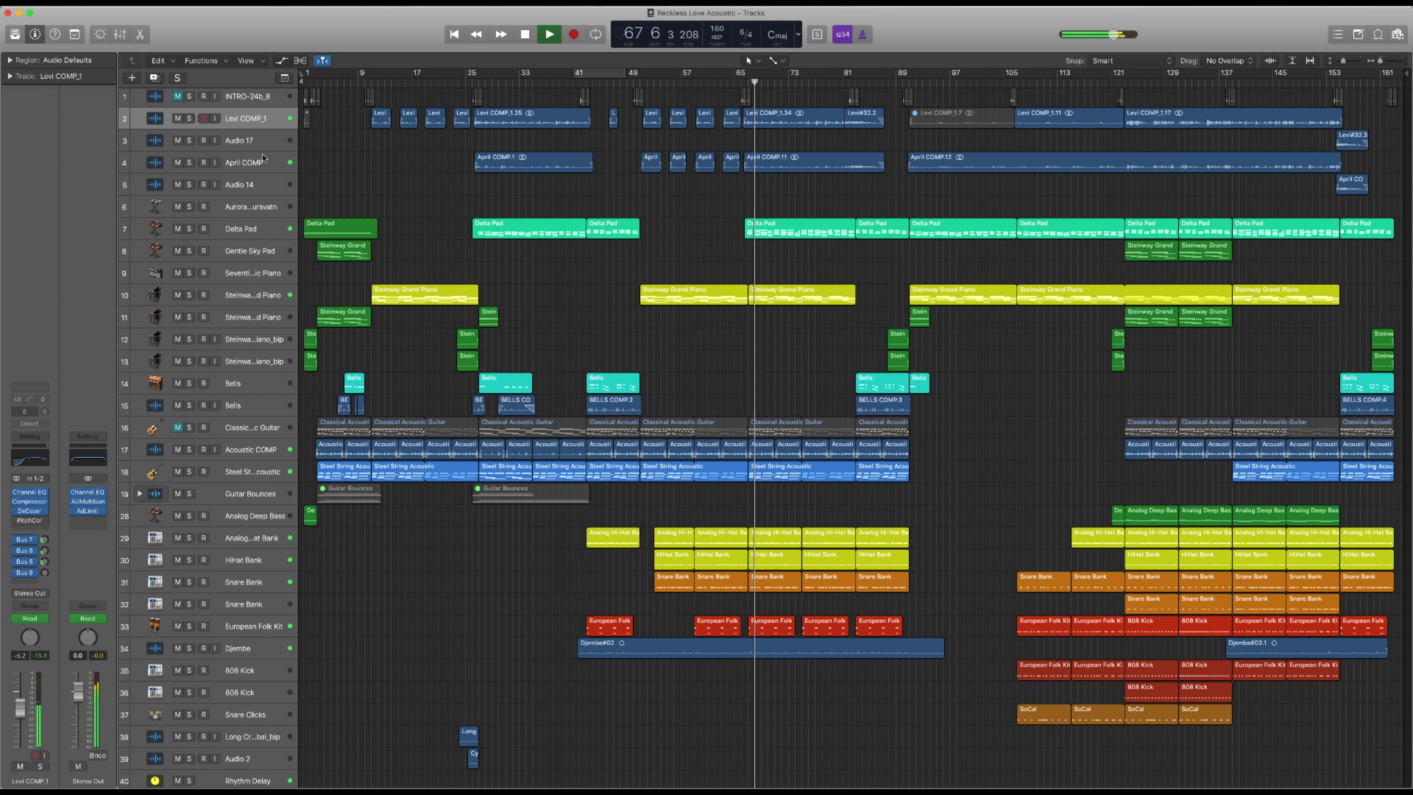
# Boost the Levi COMP_1 Channel EQ's 7500 Hz band by +2 dB, close it, and select April COMP
pyautogui.click(245, 118)
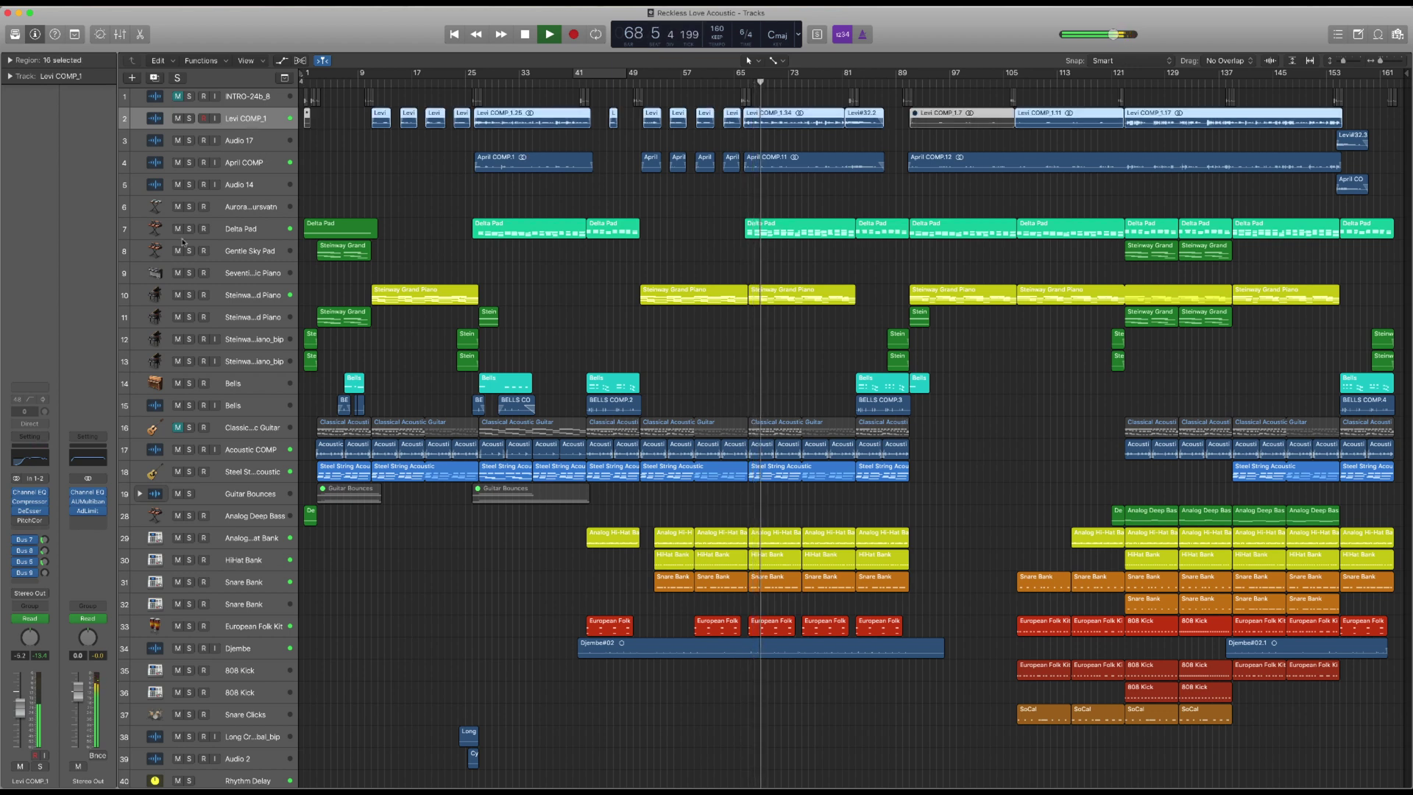
pyautogui.click(26, 459)
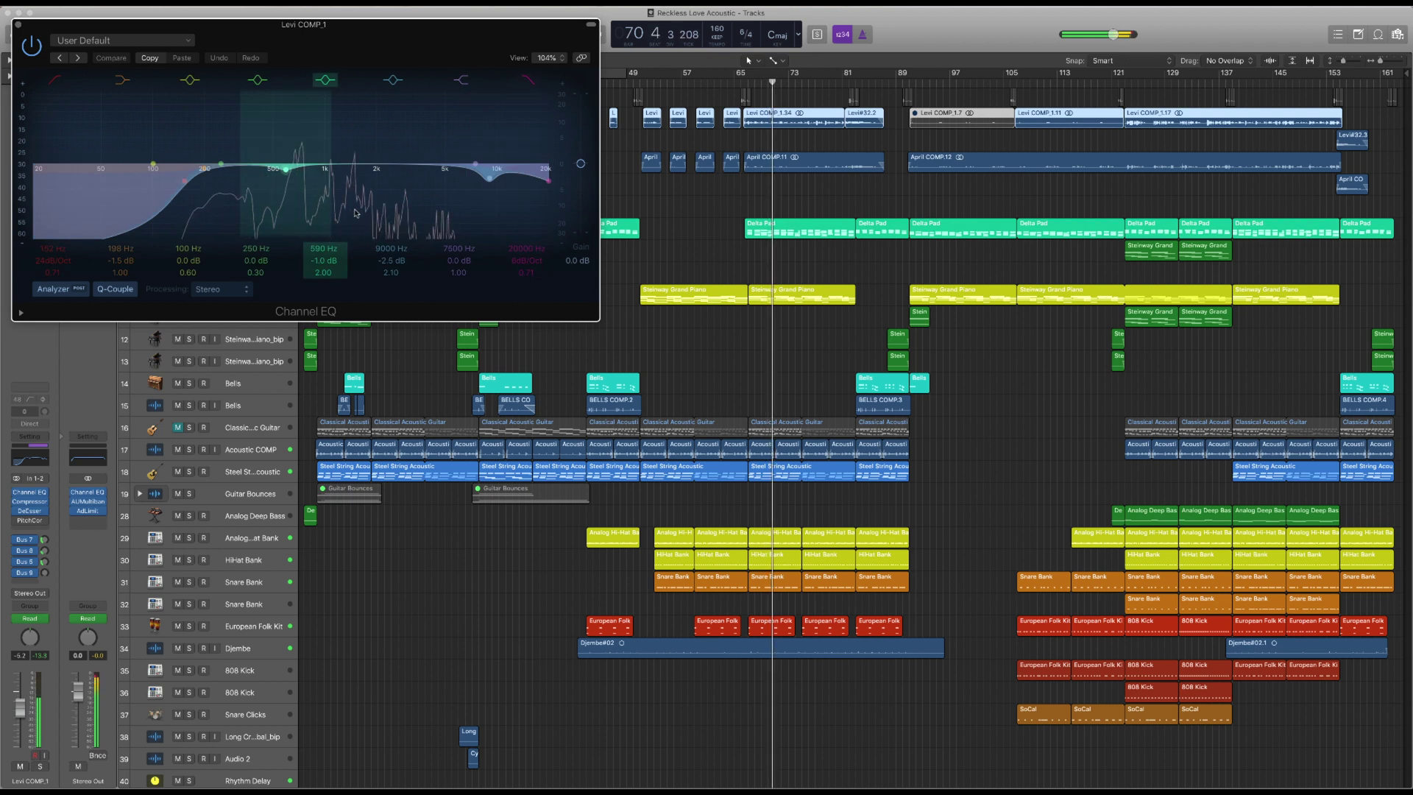
pyautogui.moveTo(474, 164); pyautogui.dragTo(390, 170)
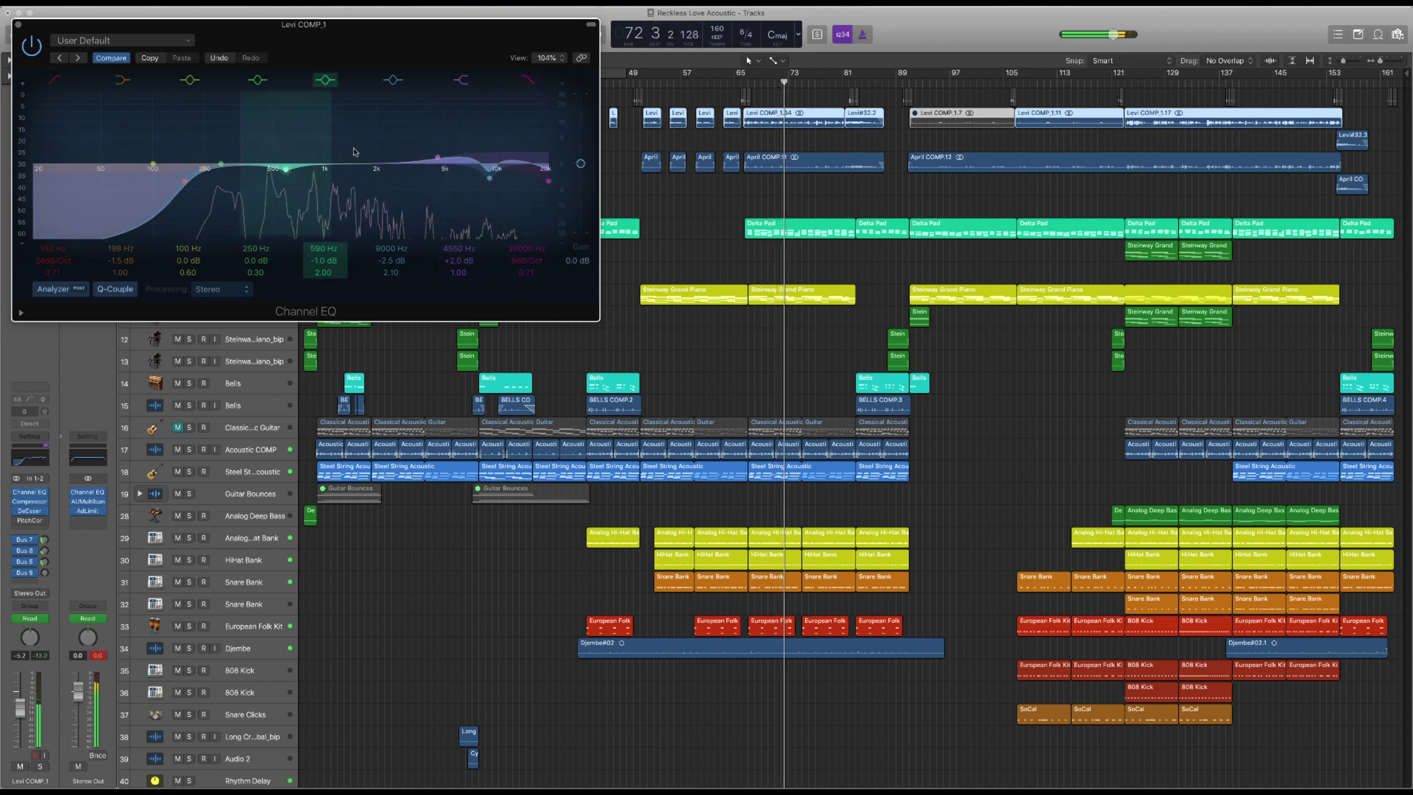
pyautogui.click(18, 24)
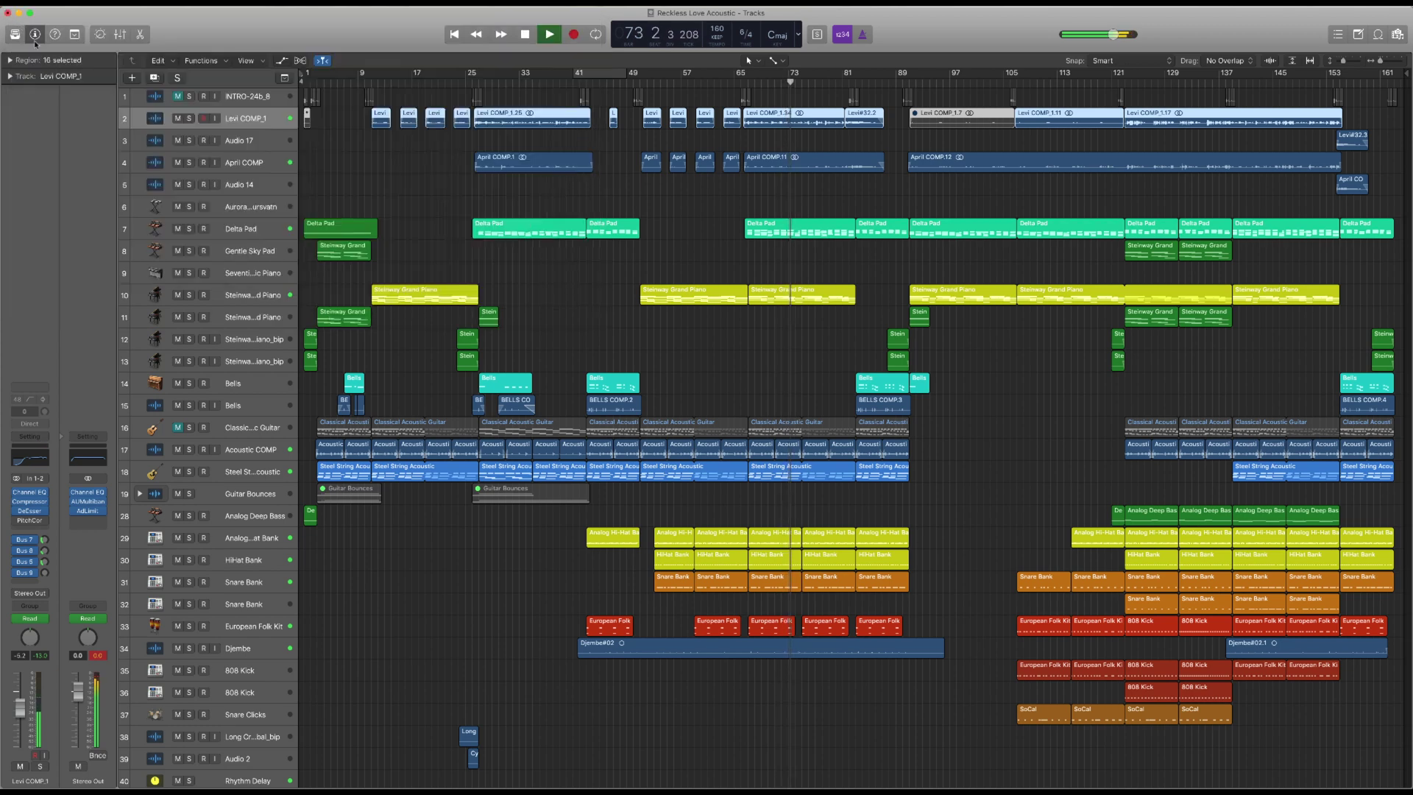
pyautogui.click(243, 161)
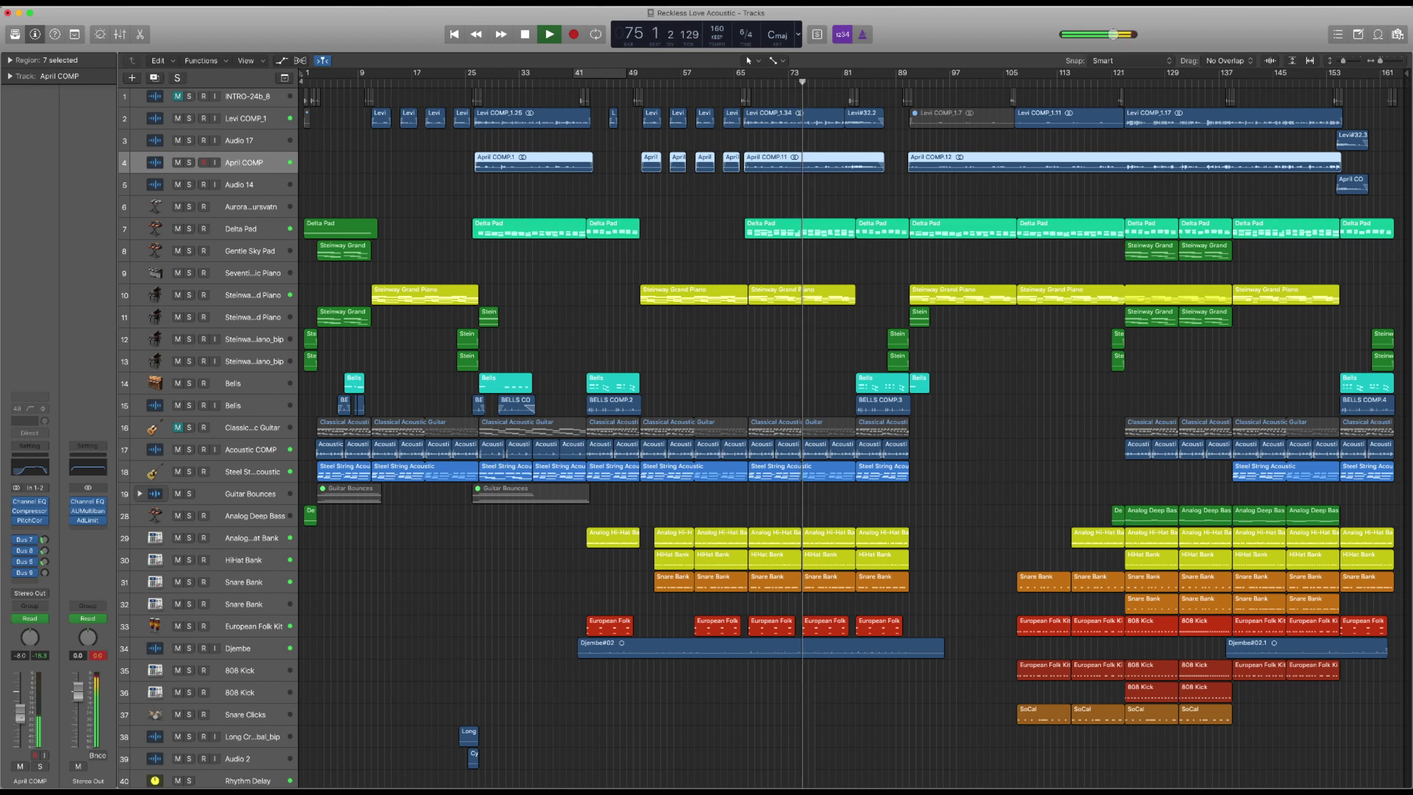
pyautogui.press('x')
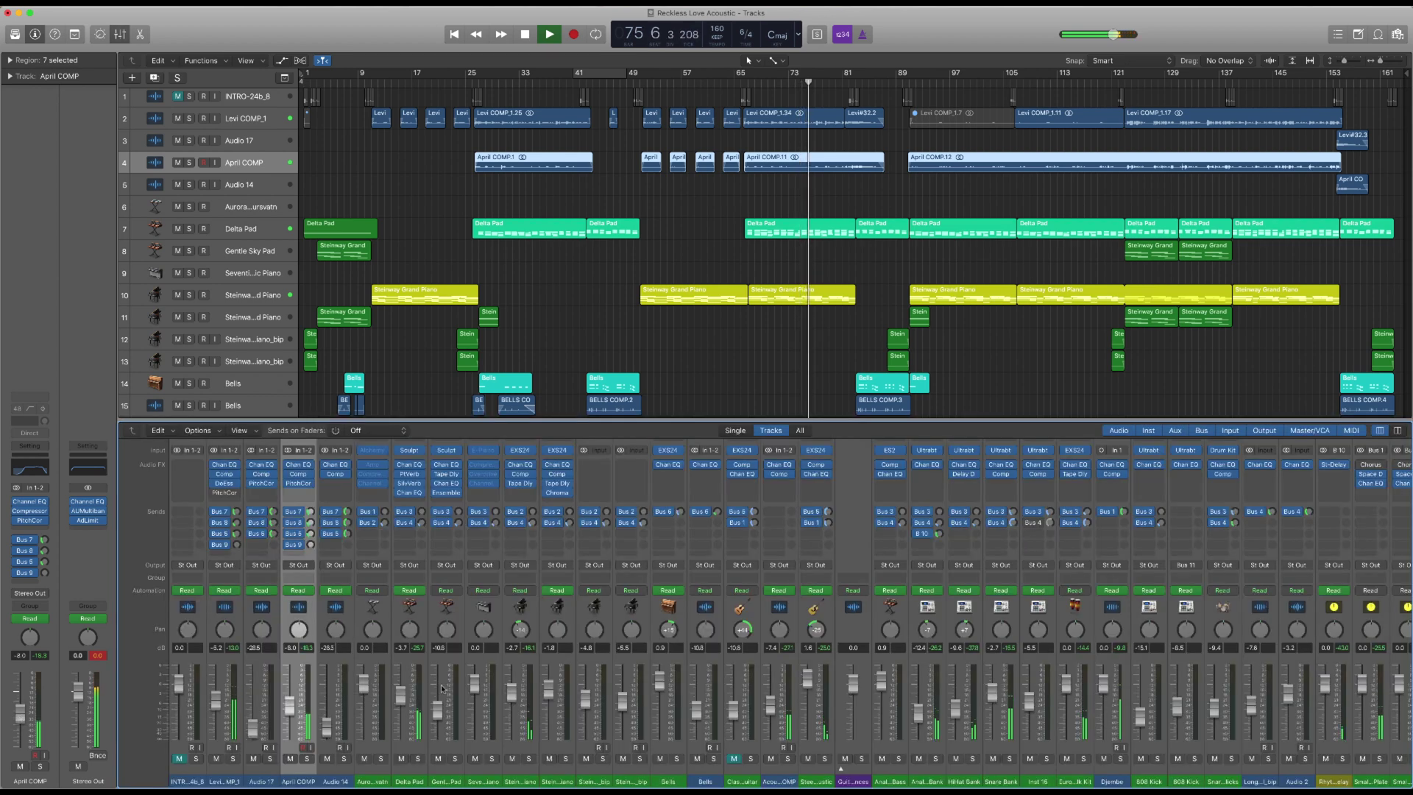
pyautogui.scroll(1, 515, 690)
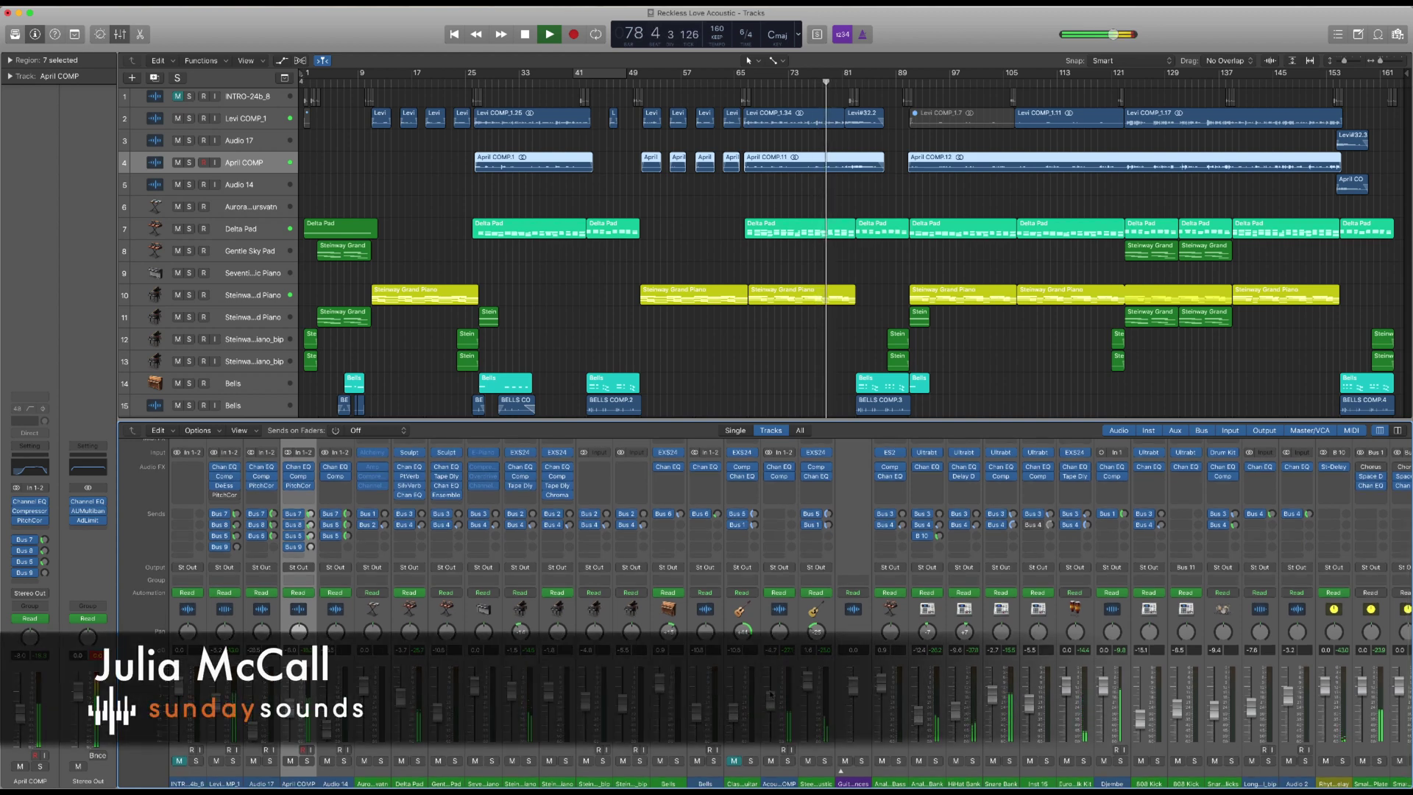
pyautogui.hscroll(3, 802, 697)
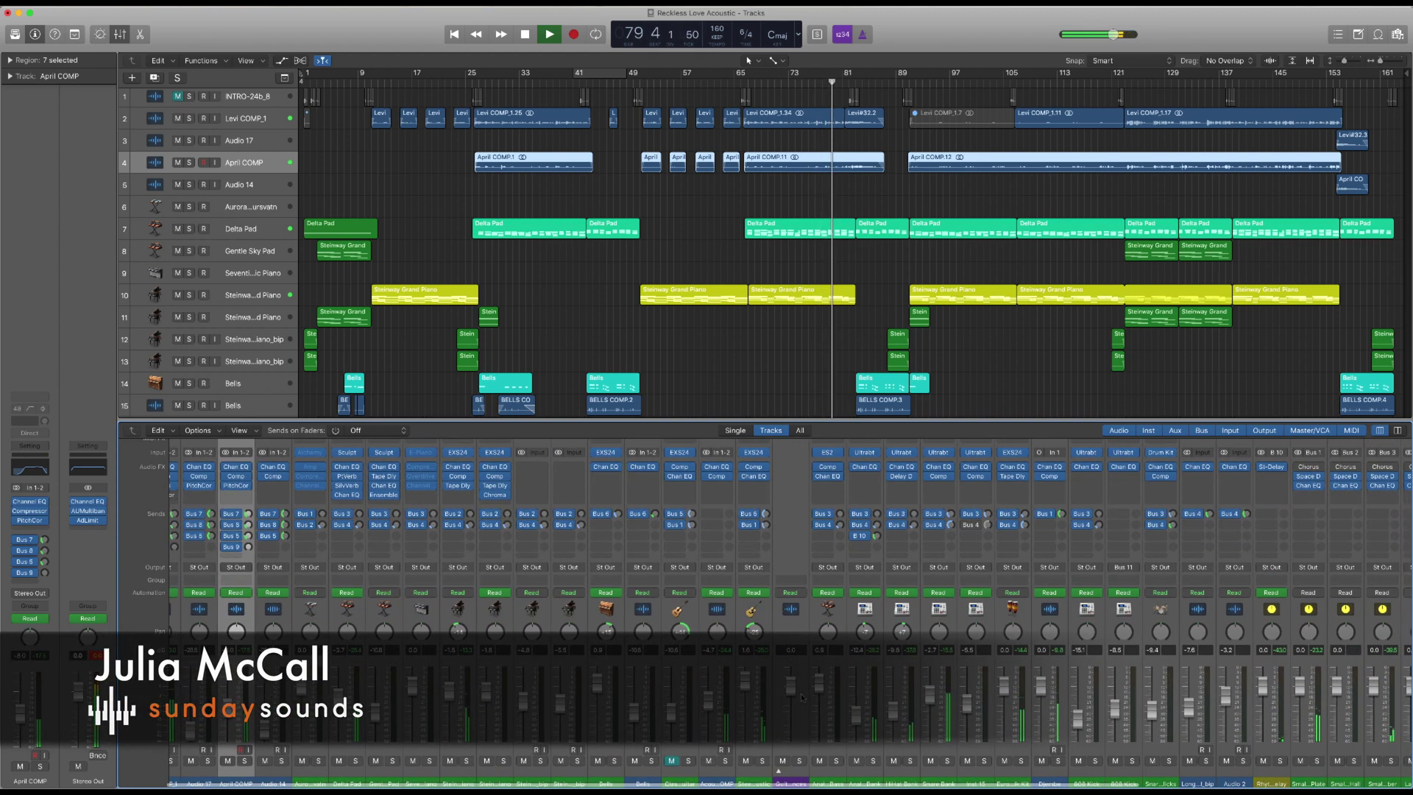
pyautogui.hscroll(1, 802, 697)
pyautogui.hscroll(3, 802, 697)
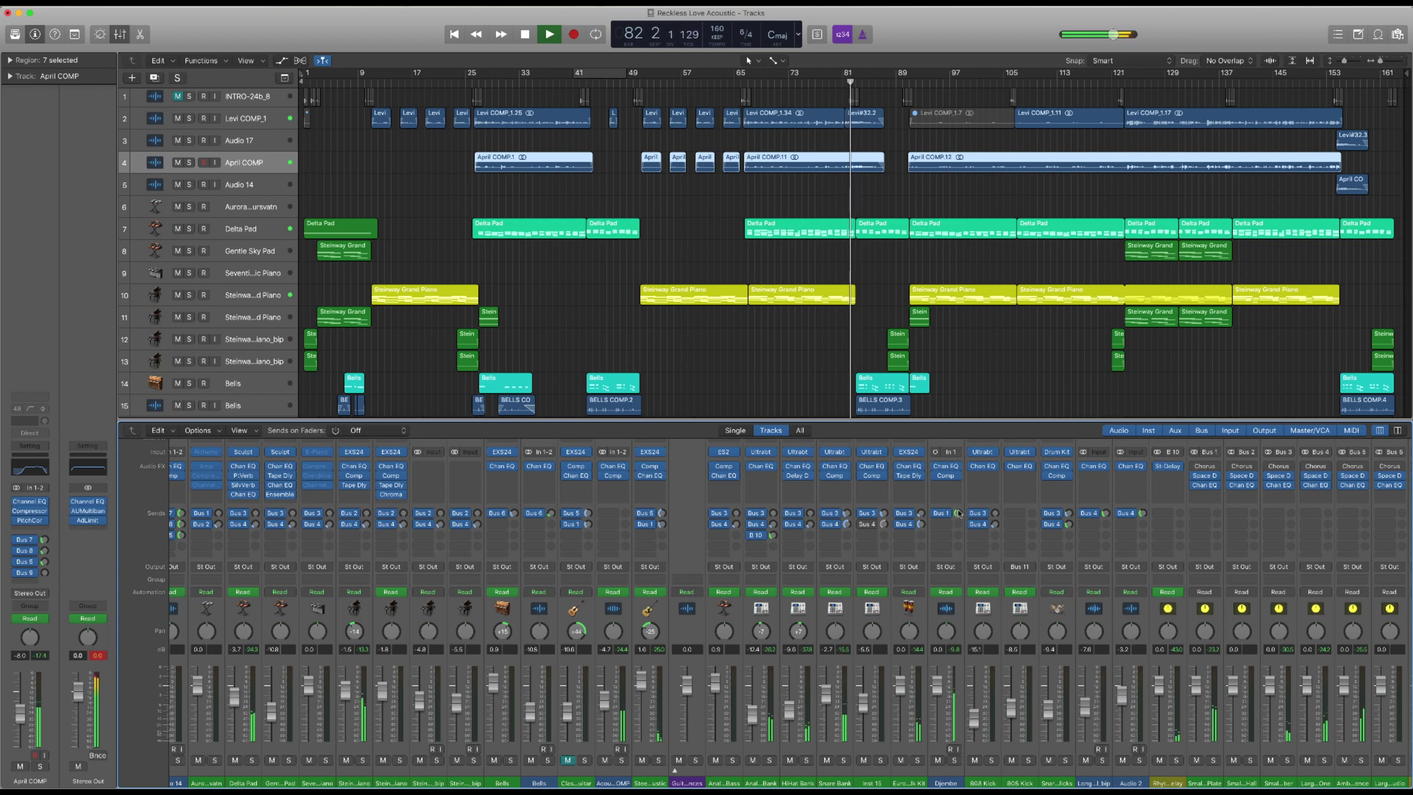
pyautogui.hscroll(3, 1199, 687)
pyautogui.hscroll(3, 1199, 687)
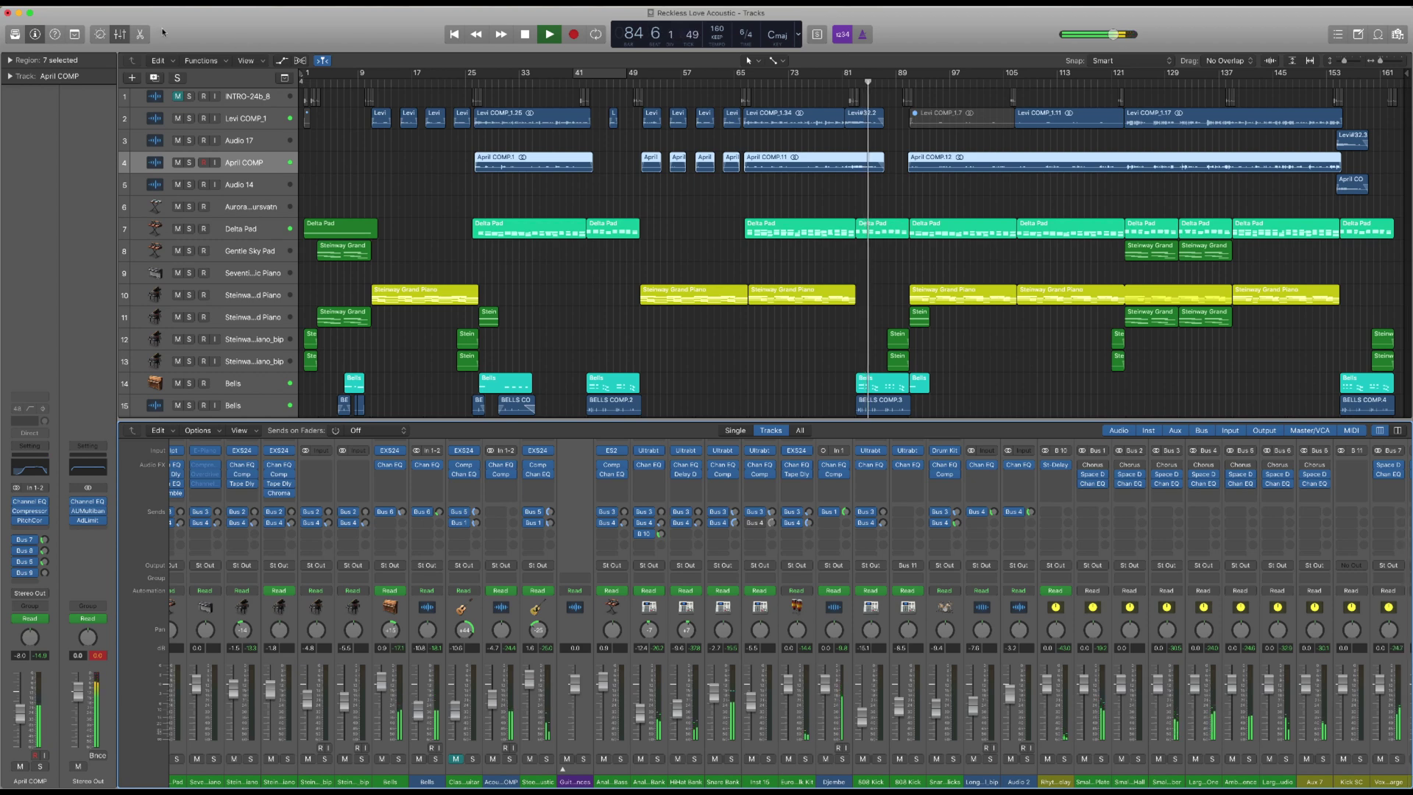
pyautogui.click(119, 34)
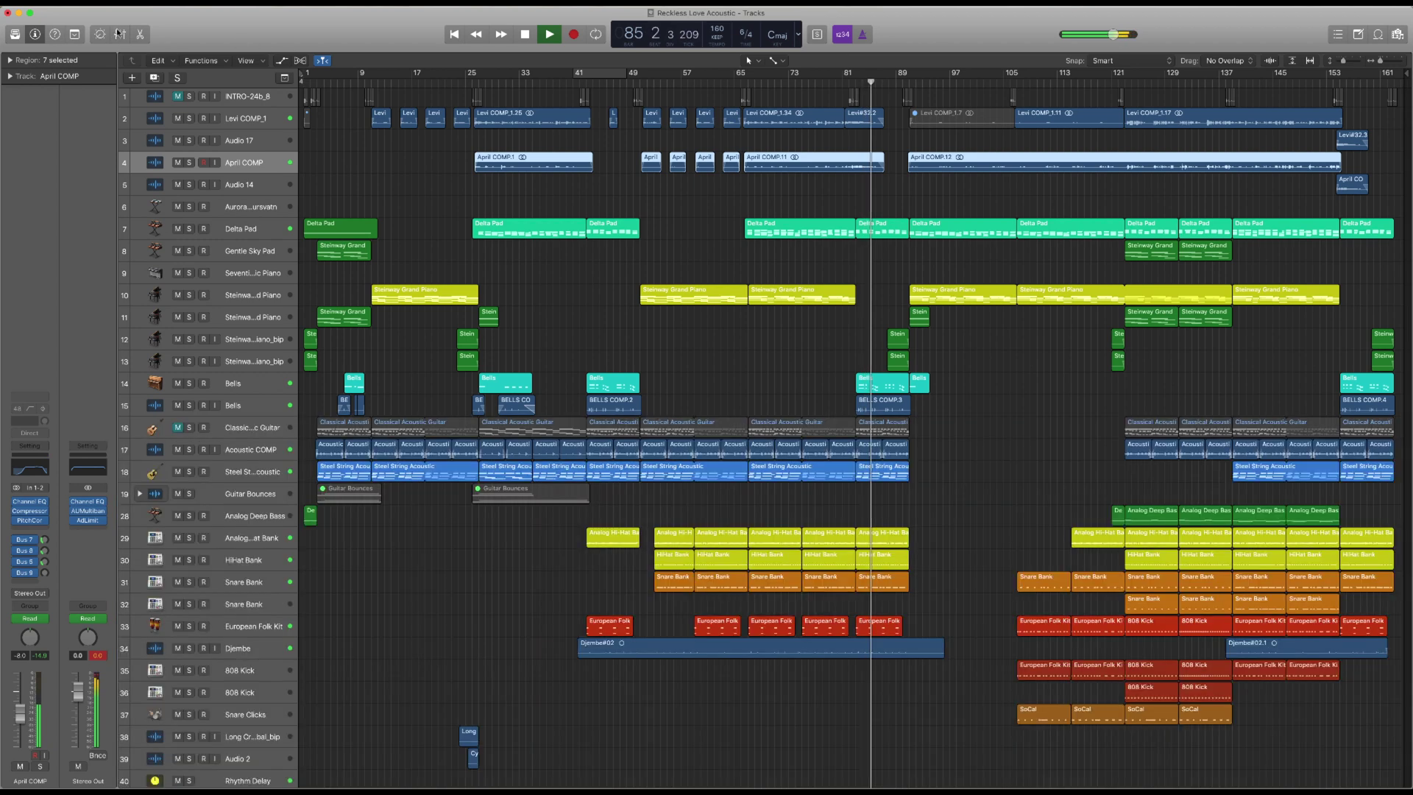
# Inspect the Bells volume automation line, hide the automation lanes, then show the mixer below the tracks
pyautogui.click(262, 382)
pyautogui.press('a')
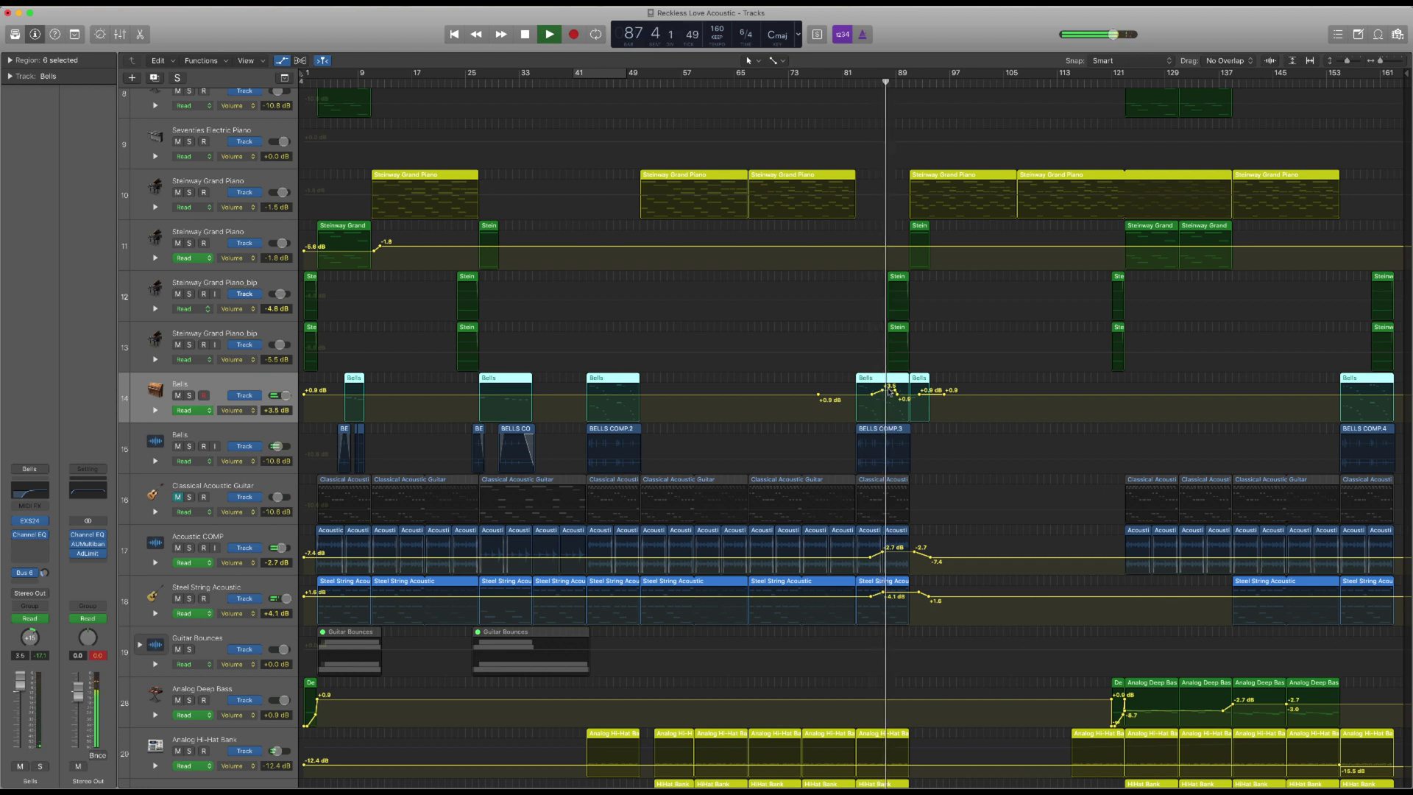
pyautogui.click(265, 418)
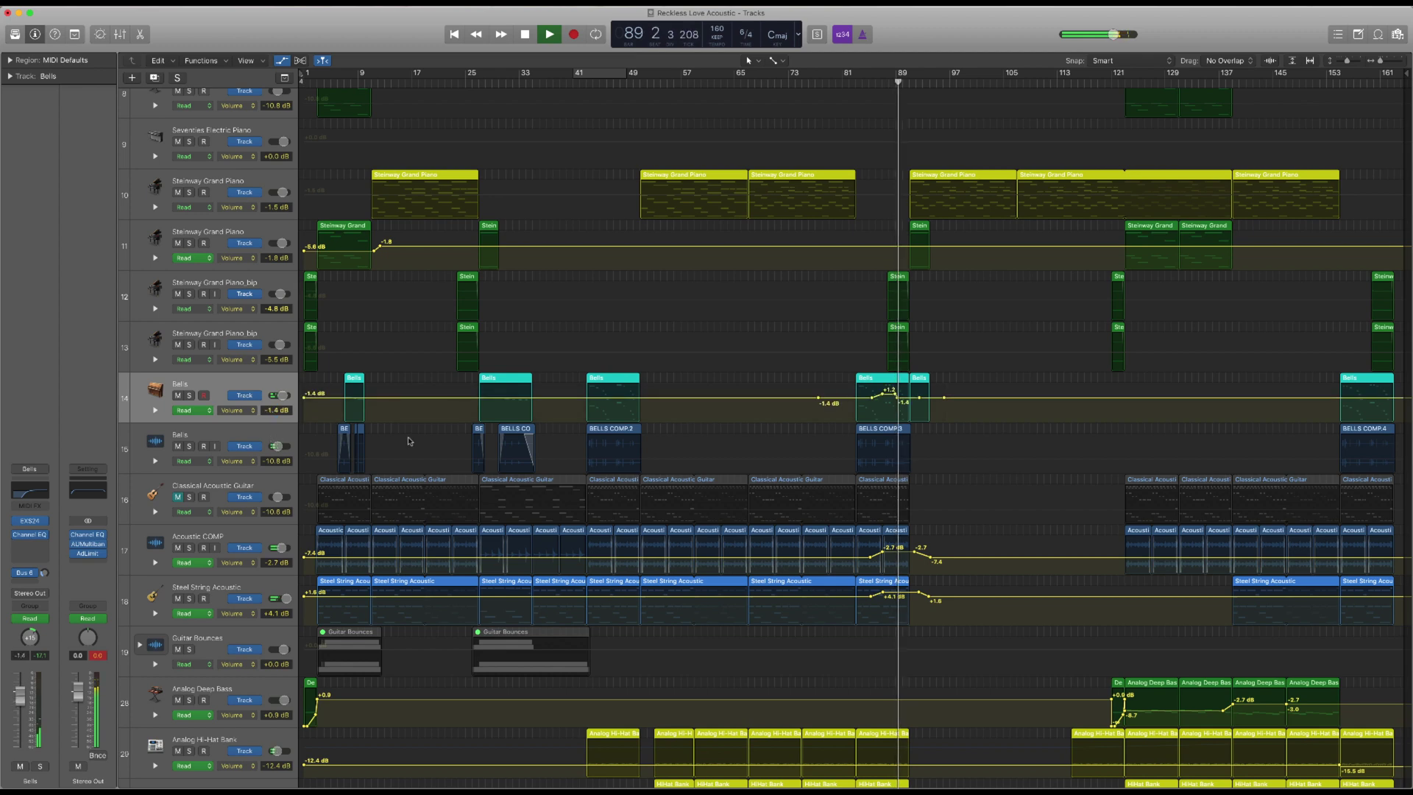
pyautogui.press('a')
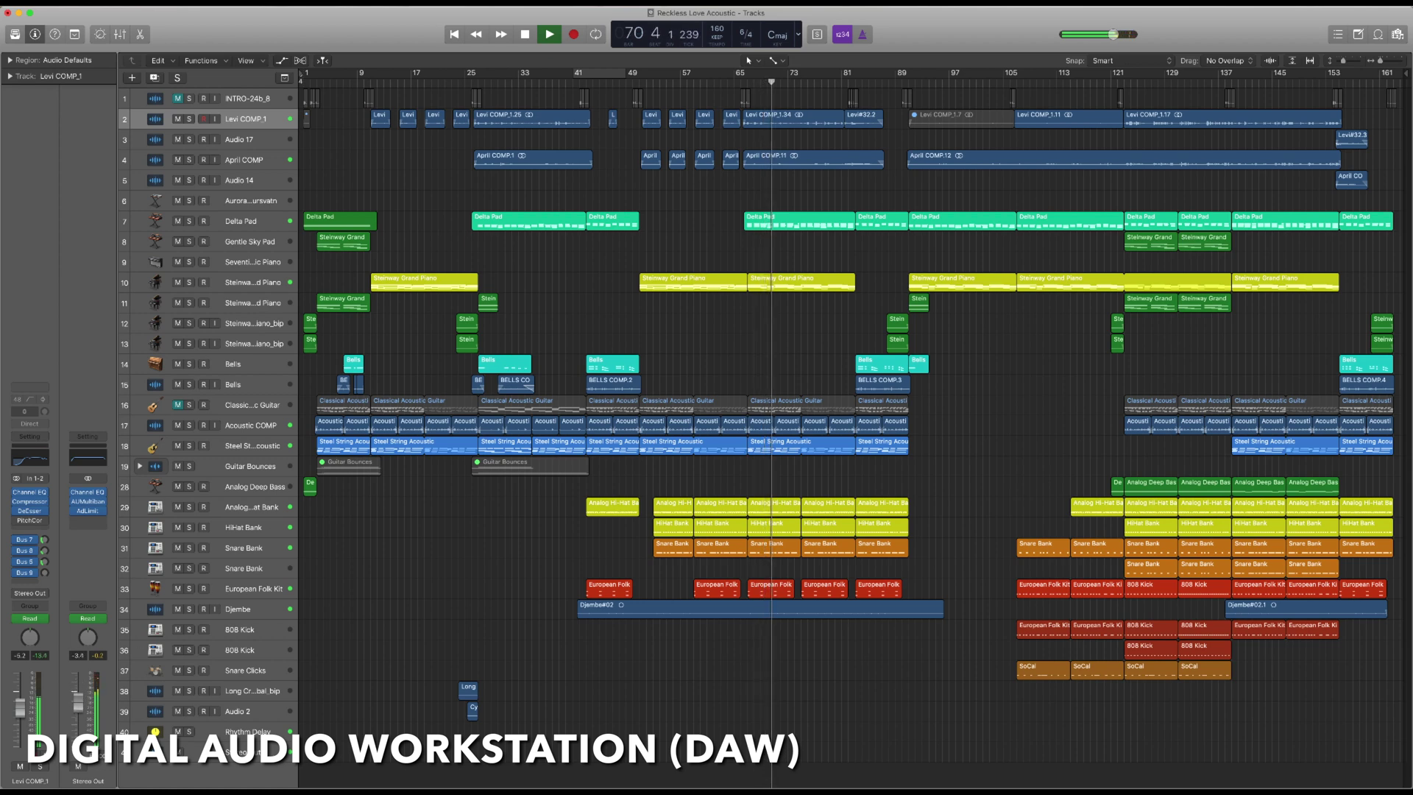
pyautogui.click(120, 34)
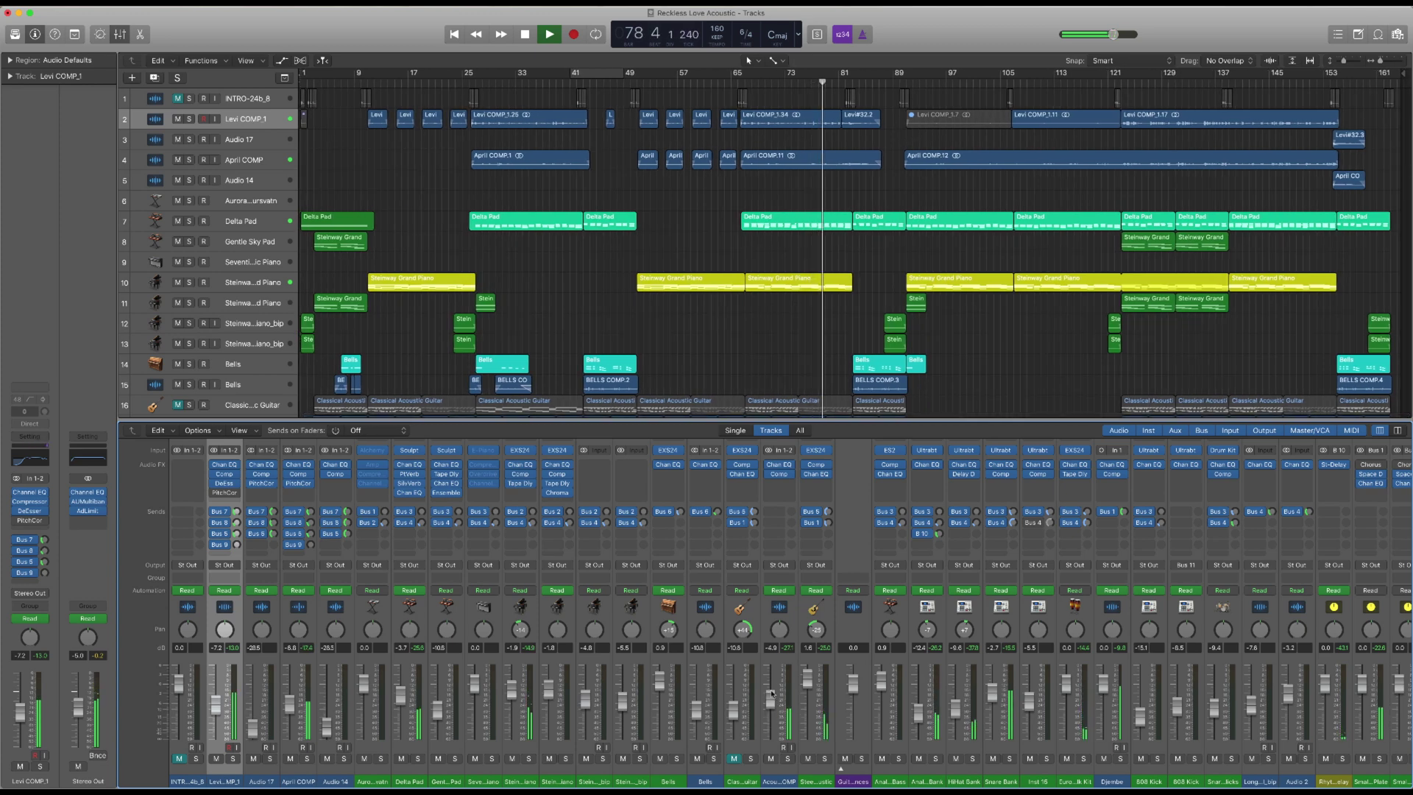
# Step through the audio editor and the Delta Pad Piano Roll, enlarge the tracks area, then show the mixer
pyautogui.click(120, 34)
pyautogui.click(139, 34)
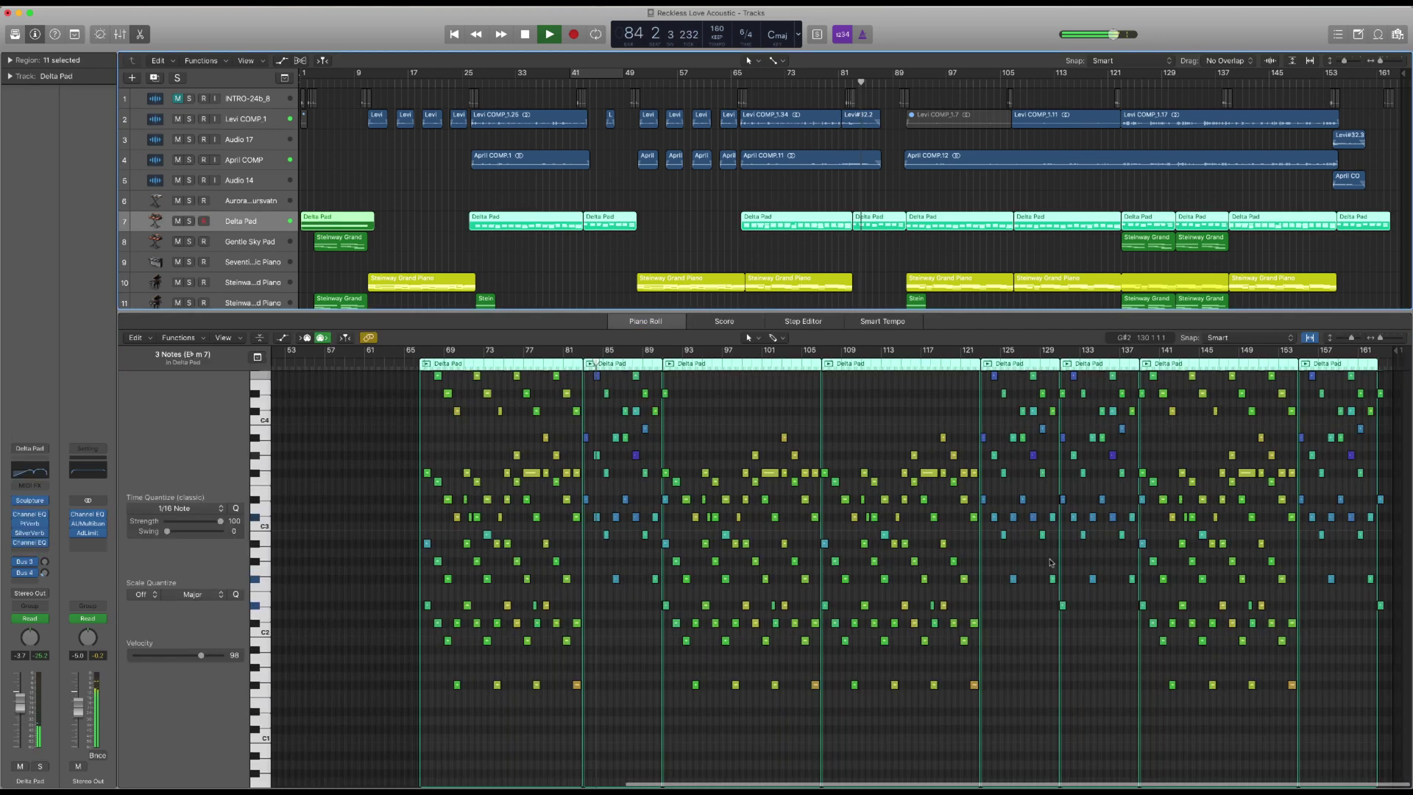
pyautogui.click(257, 221)
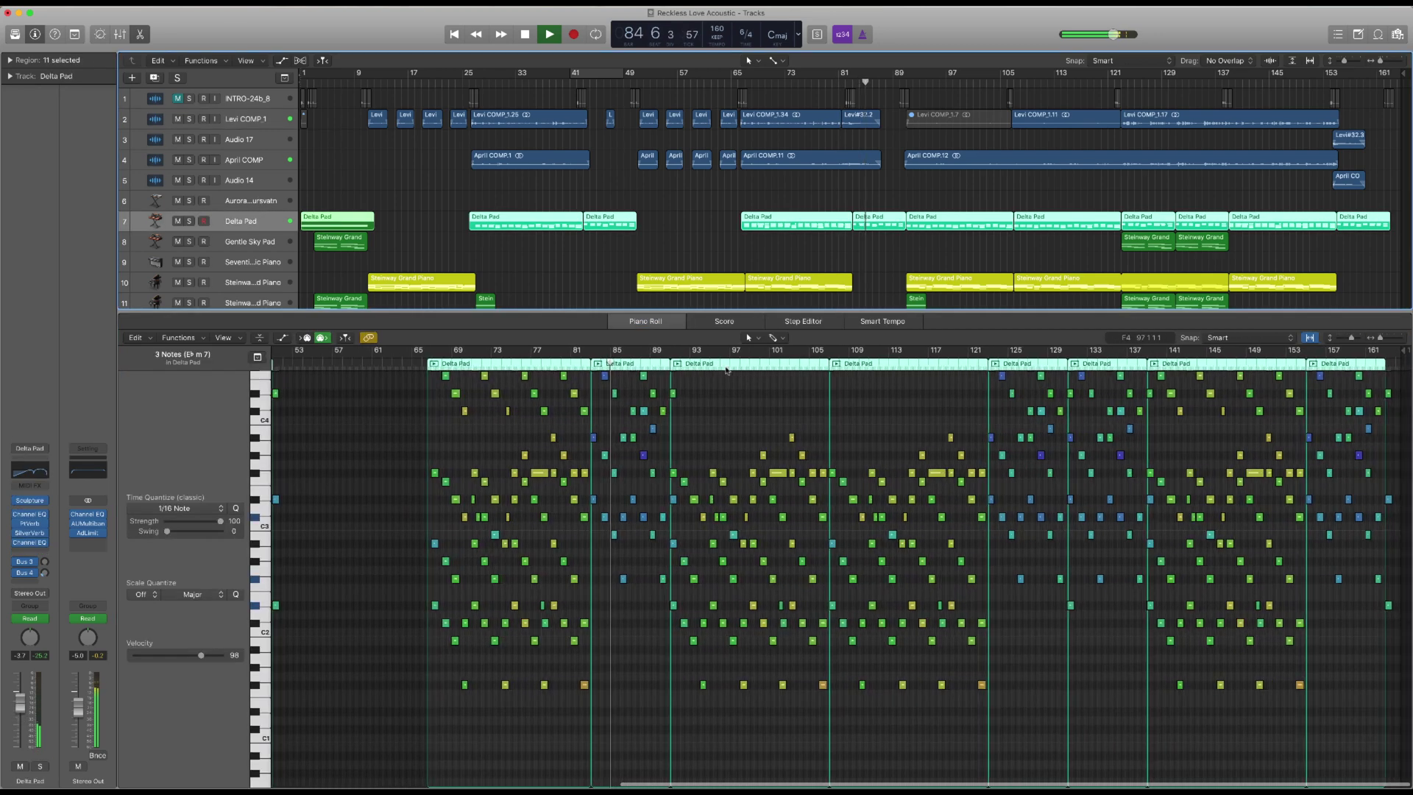
pyautogui.moveTo(727, 321); pyautogui.dragTo(727, 451)
pyautogui.press('x')
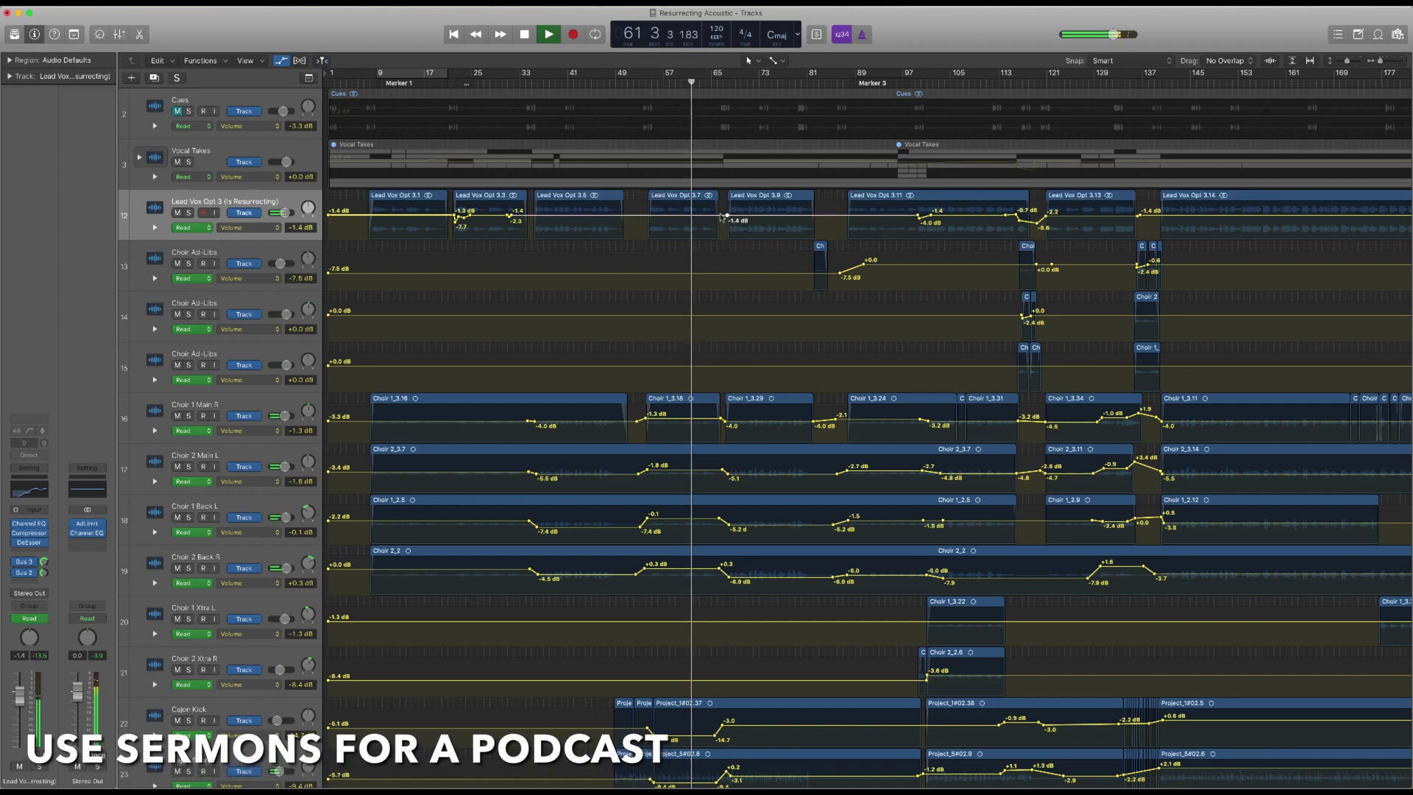
# Raise the Lead Vox volume automation to -0.7 dB and hide the automation lanes
pyautogui.moveTo(727, 215); pyautogui.dragTo(701, 217)
pyautogui.press('a')
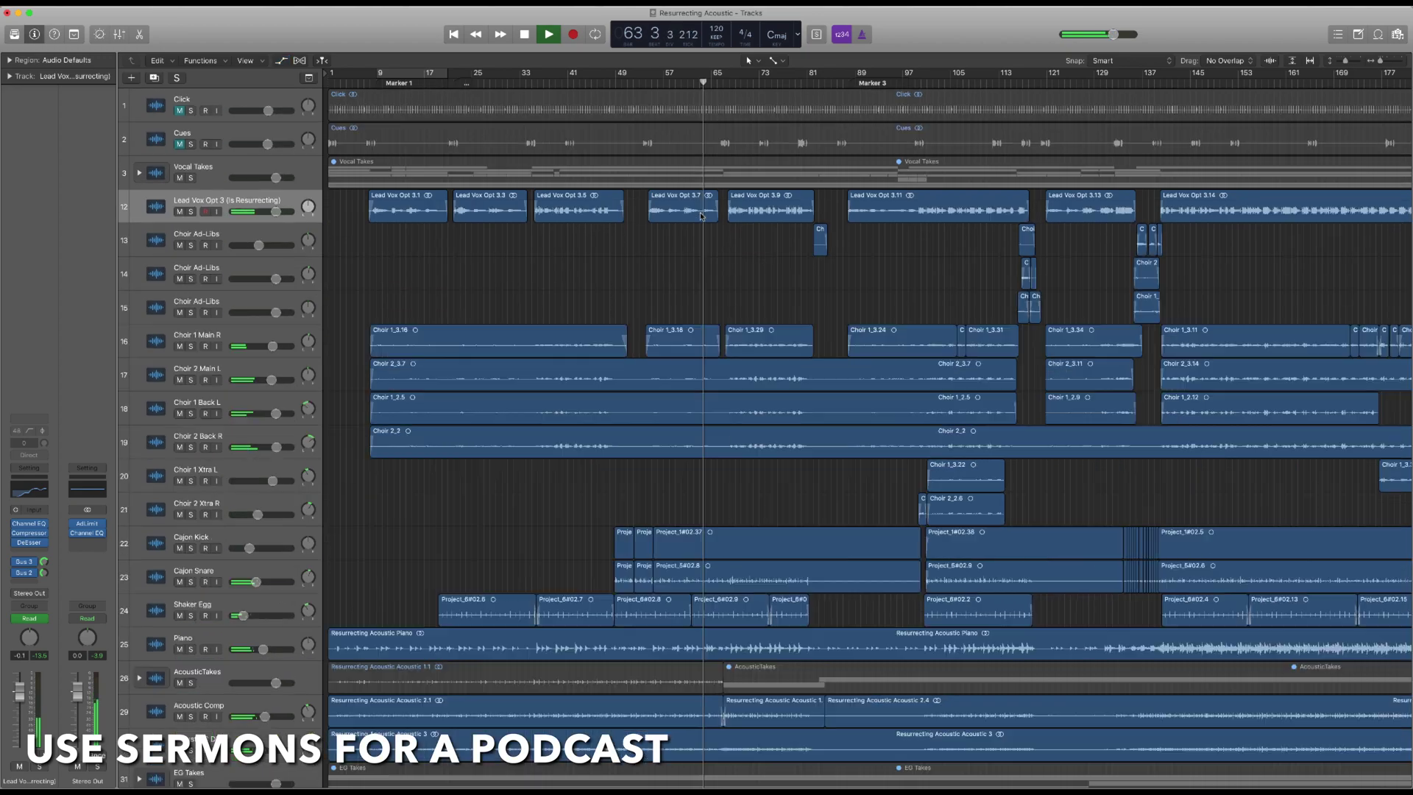
pyautogui.scroll(-4, 714, 283)
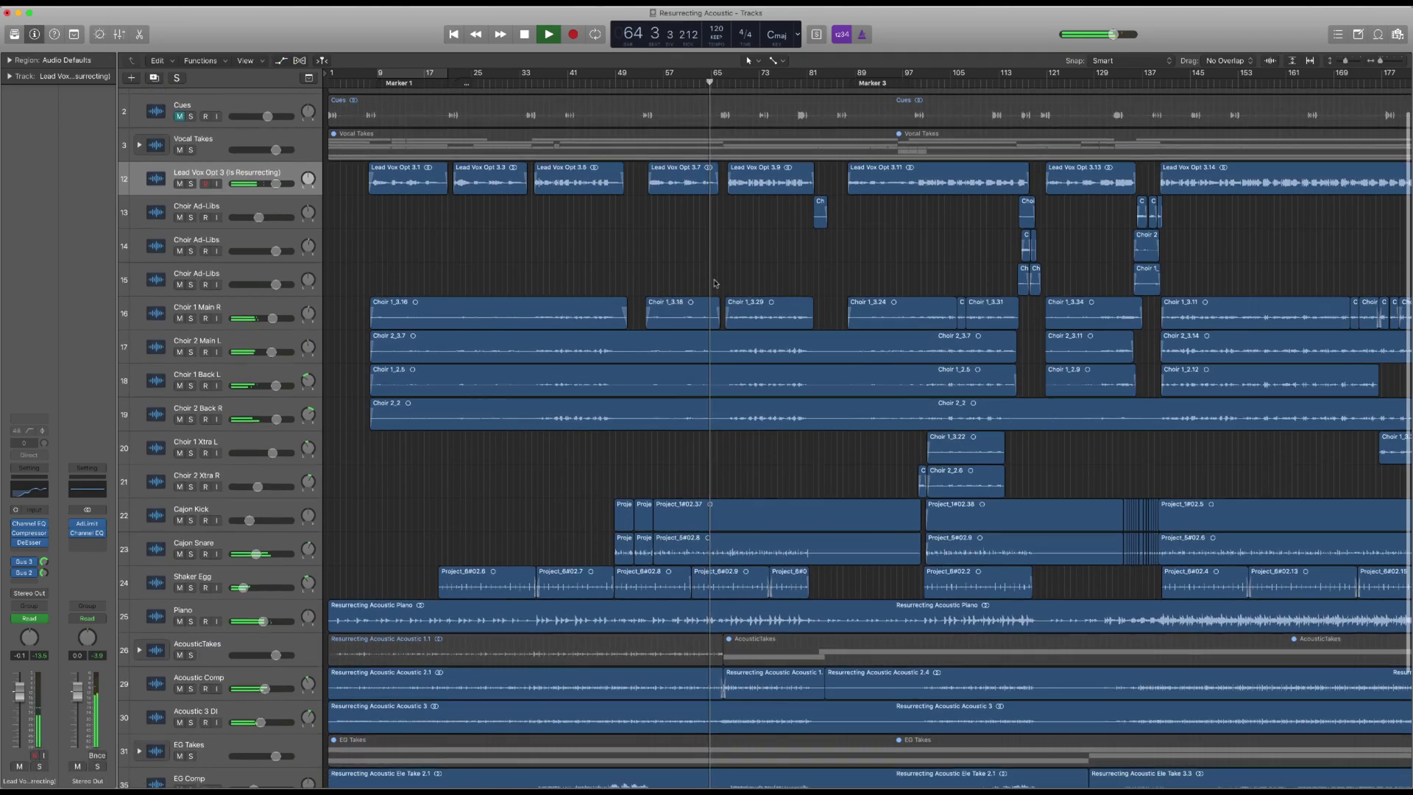
pyautogui.scroll(-4, 713, 283)
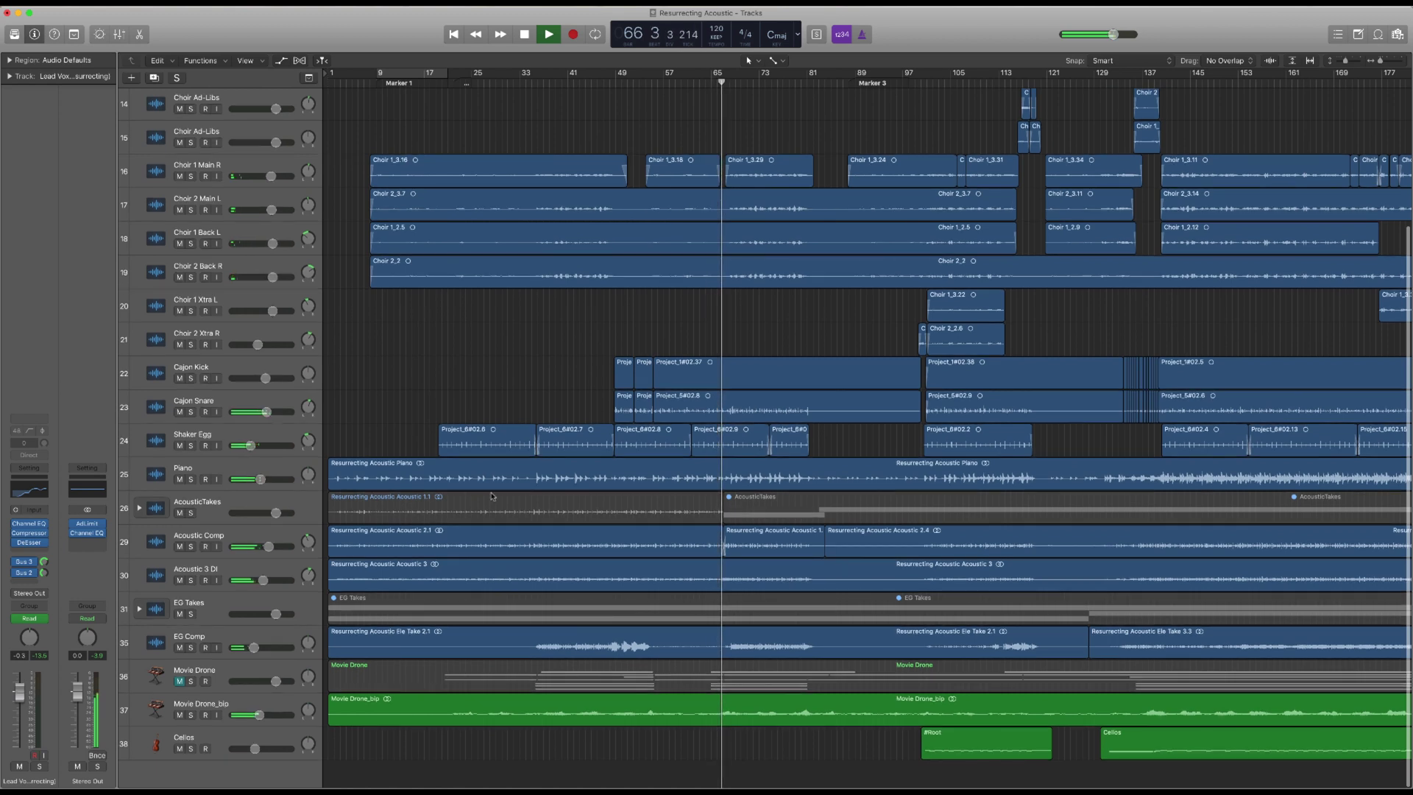
pyautogui.click(425, 545)
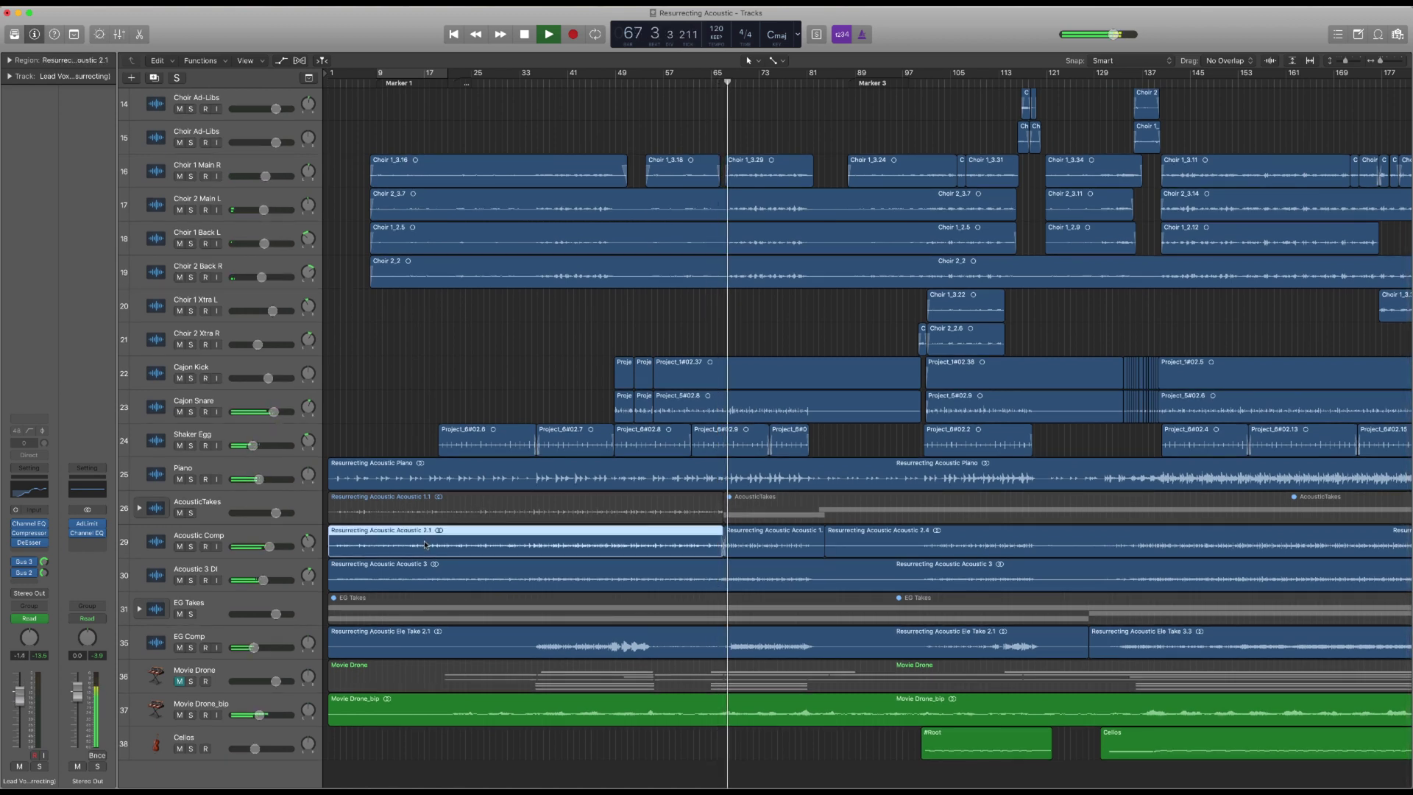
# Insert a stereo Compressor in an empty Audio FX slot on the Acoustic Comp track
pyautogui.click(245, 537)
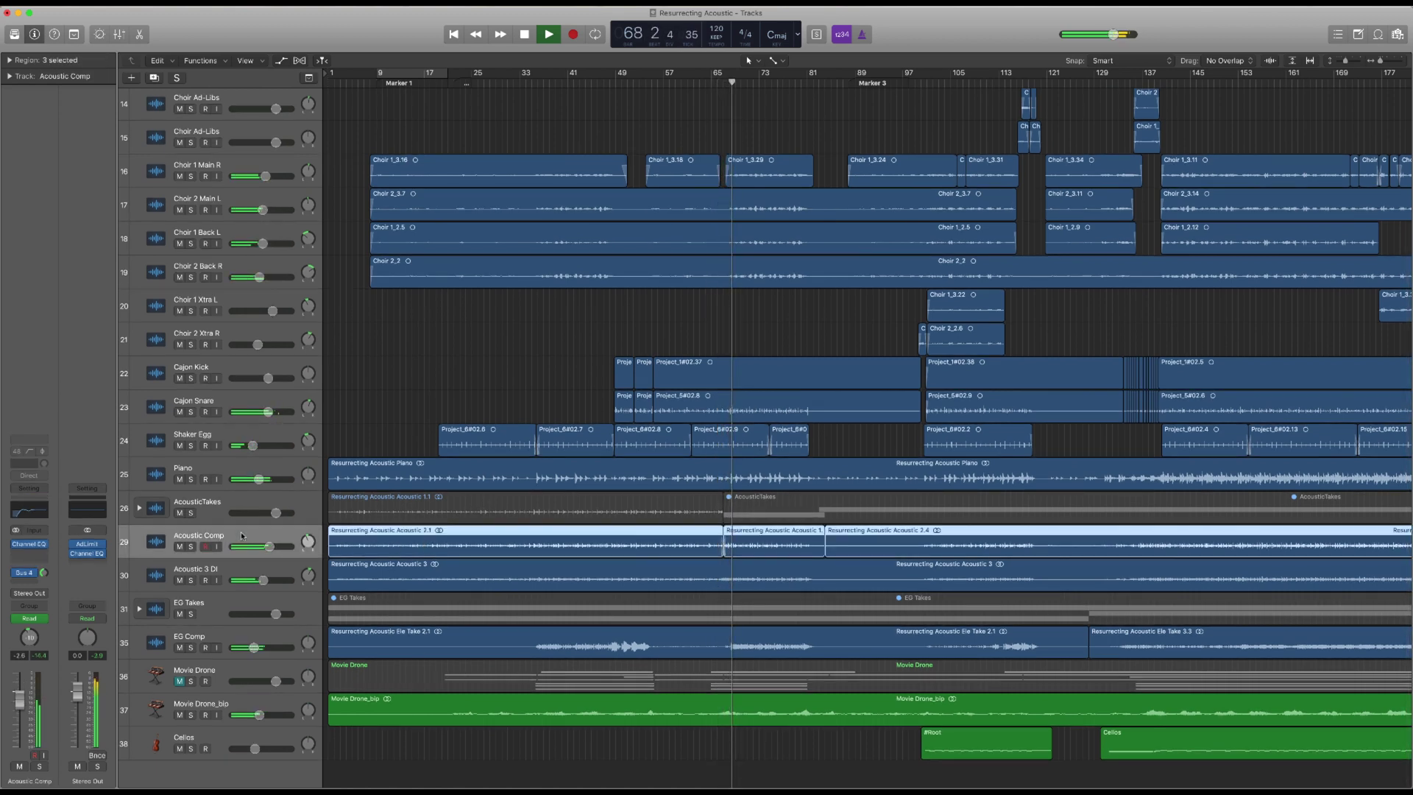
pyautogui.click(37, 554)
pyautogui.moveTo(45, 583)
pyautogui.click(125, 580)
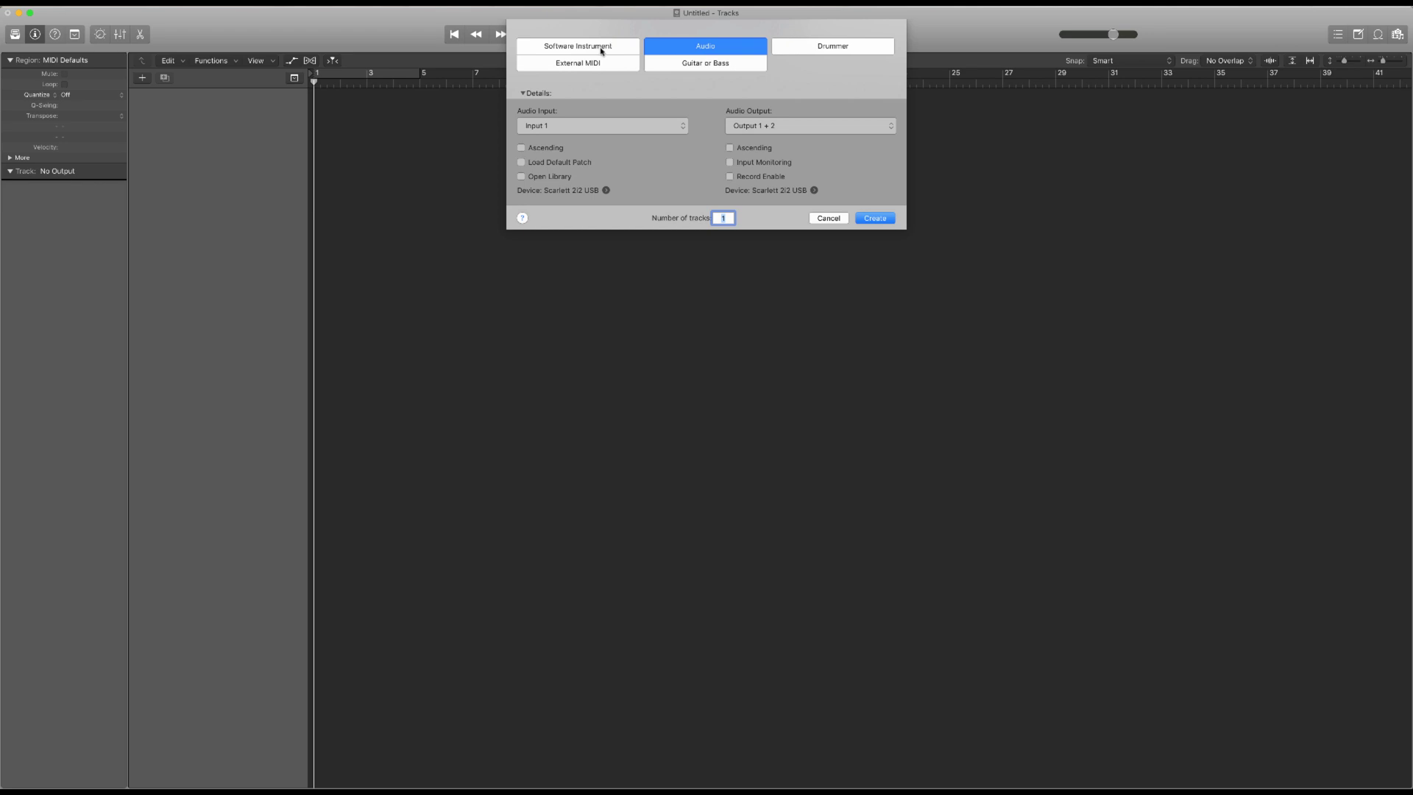
# Make the new track a software instrument, close Musical Typing, and browse the Library's Orchestral keyboards
pyautogui.click(601, 49)
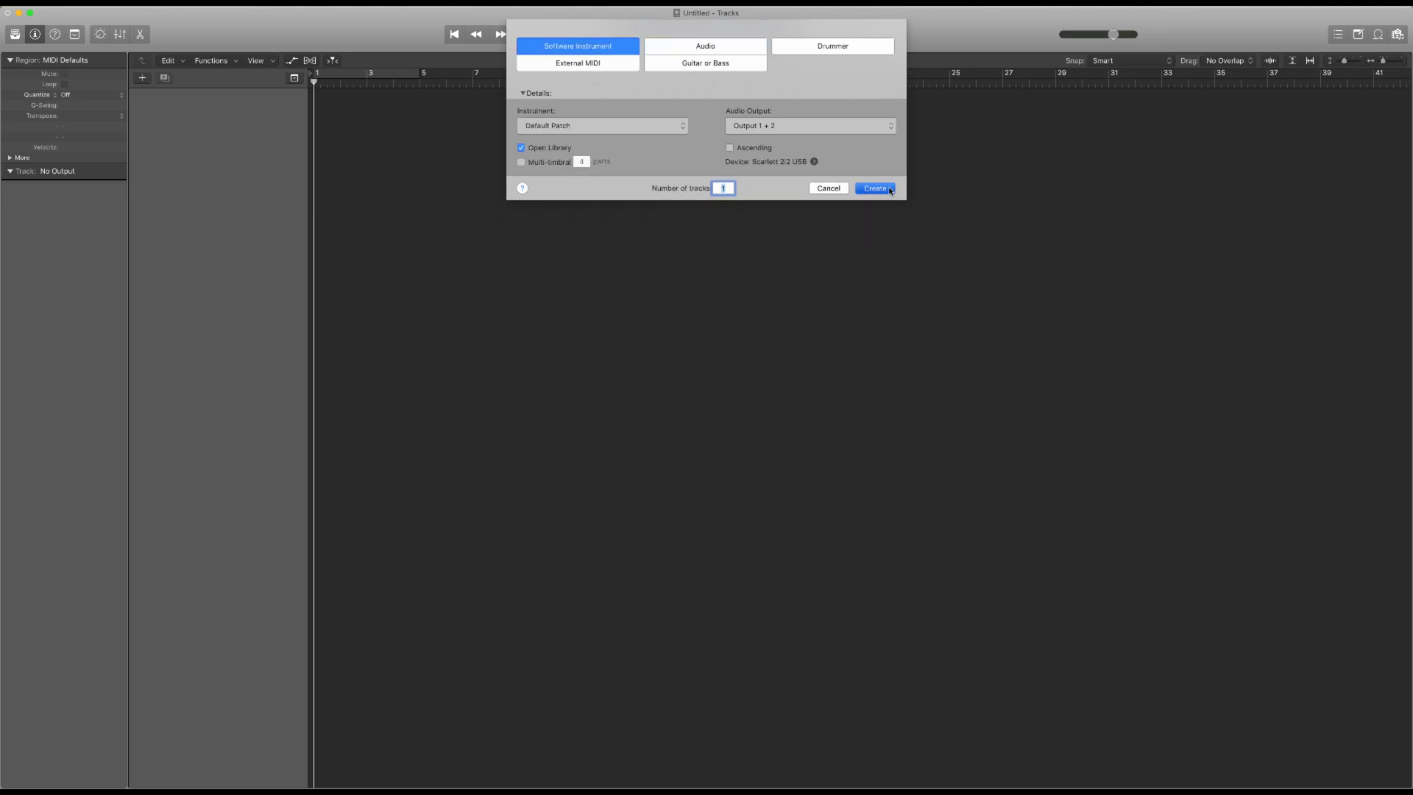
pyautogui.click(875, 188)
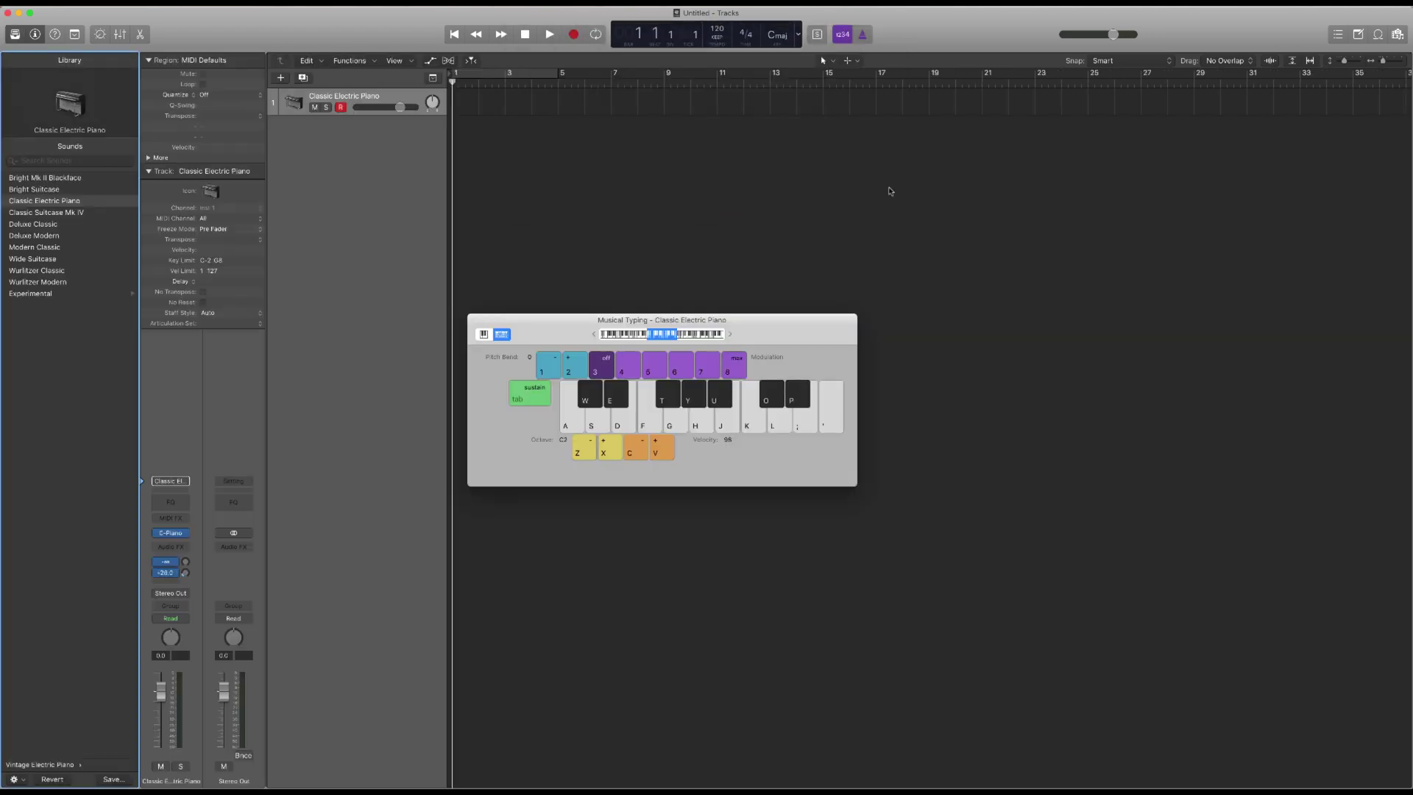
pyautogui.click(38, 213)
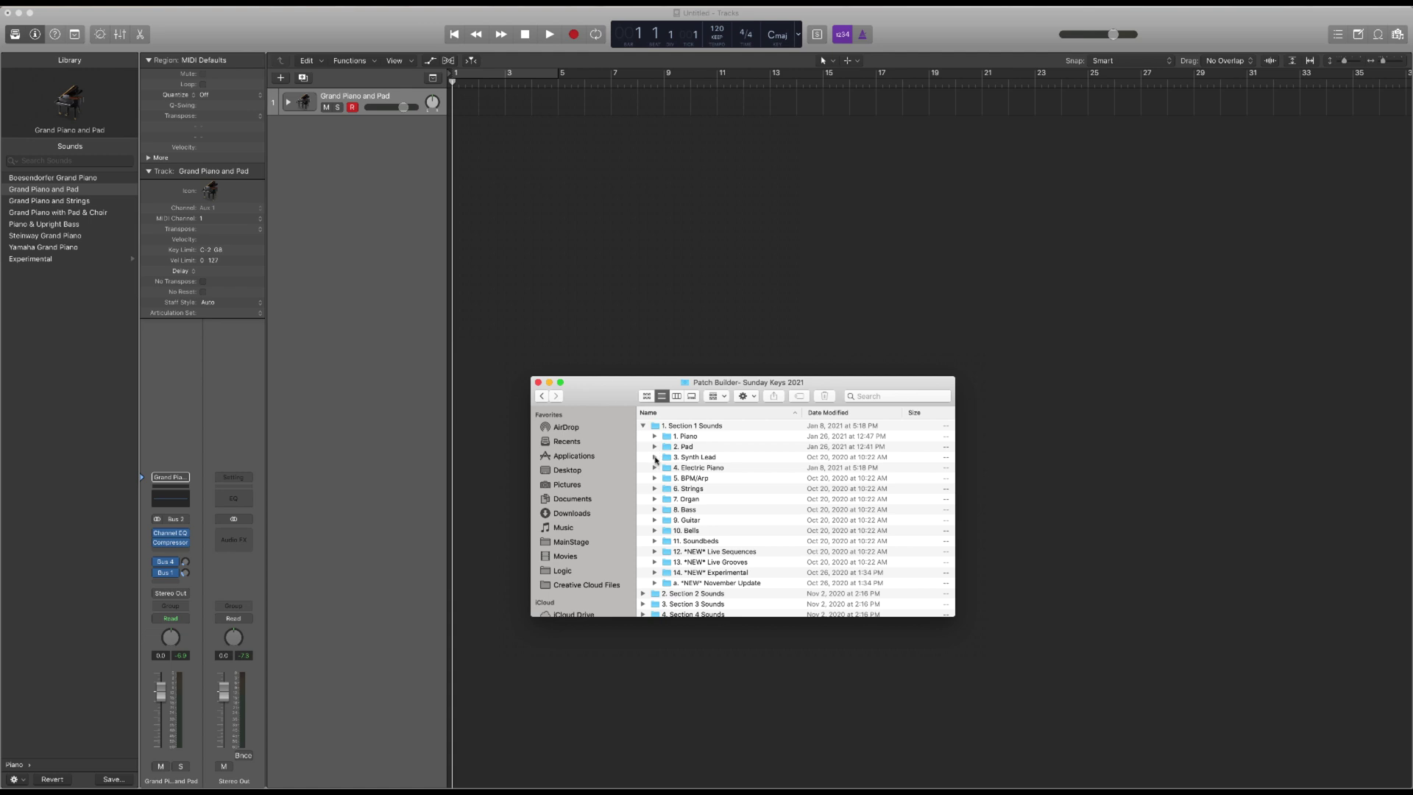
# Expand 3. Synth Lead > 1. All Synth Leads and drag Digital Bell Lead- Sec 1.patch into Logic
pyautogui.click(655, 458)
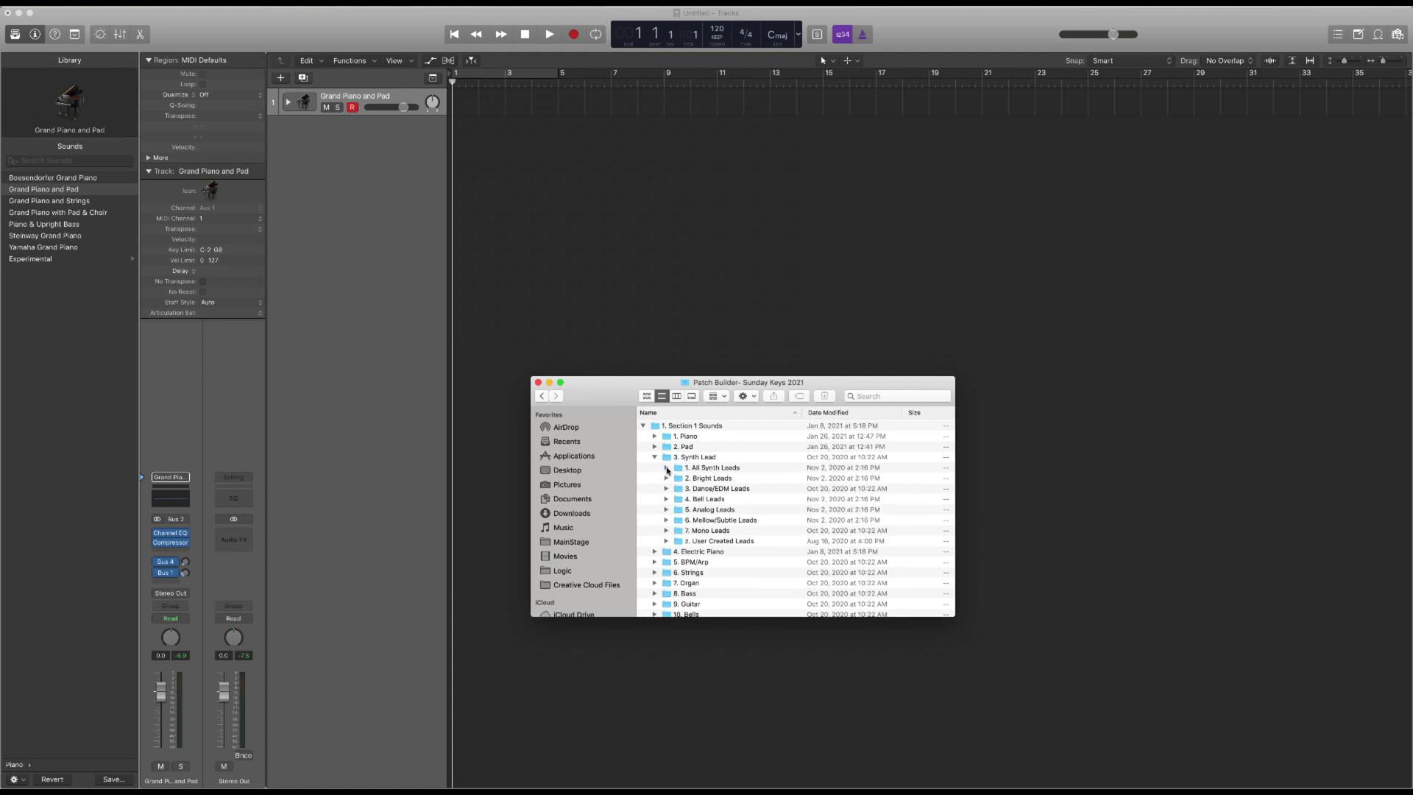
pyautogui.click(666, 468)
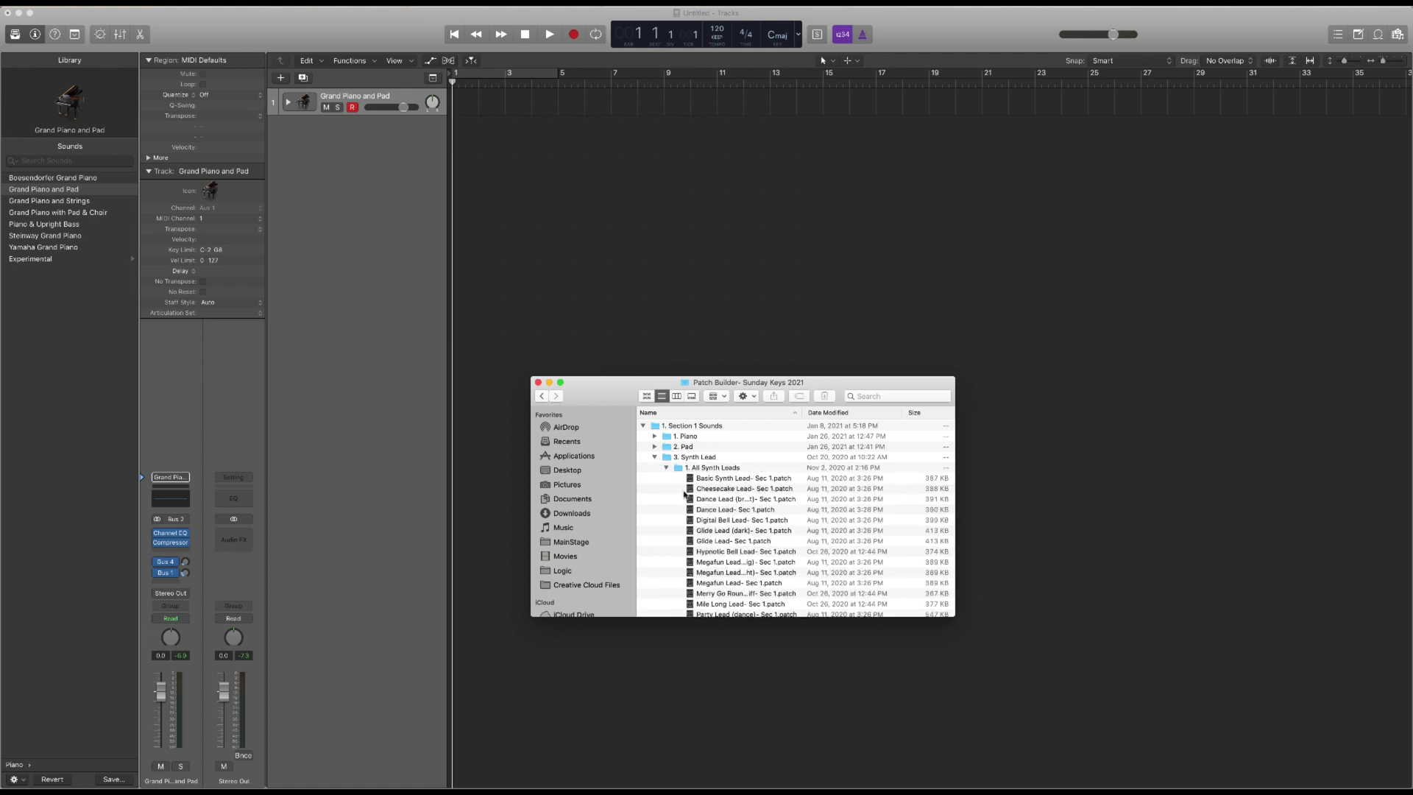
pyautogui.click(711, 522)
pyautogui.moveTo(713, 523); pyautogui.dragTo(362, 340)
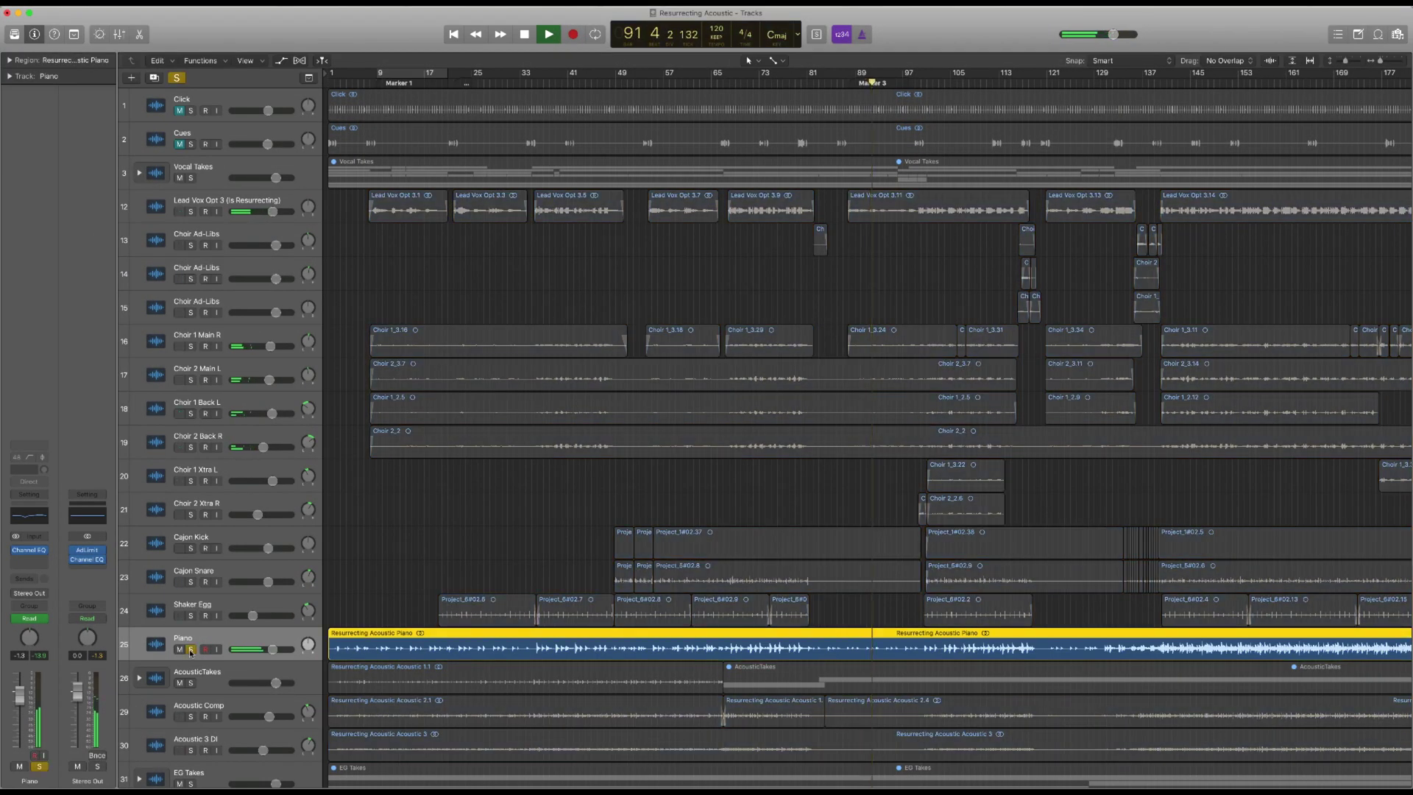
# Boost the Piano's Channel EQ around 84 Hz, close the EQ, and unsolo the Piano
pyautogui.click(29, 513)
pyautogui.moveTo(129, 157); pyautogui.dragTo(145, 125)
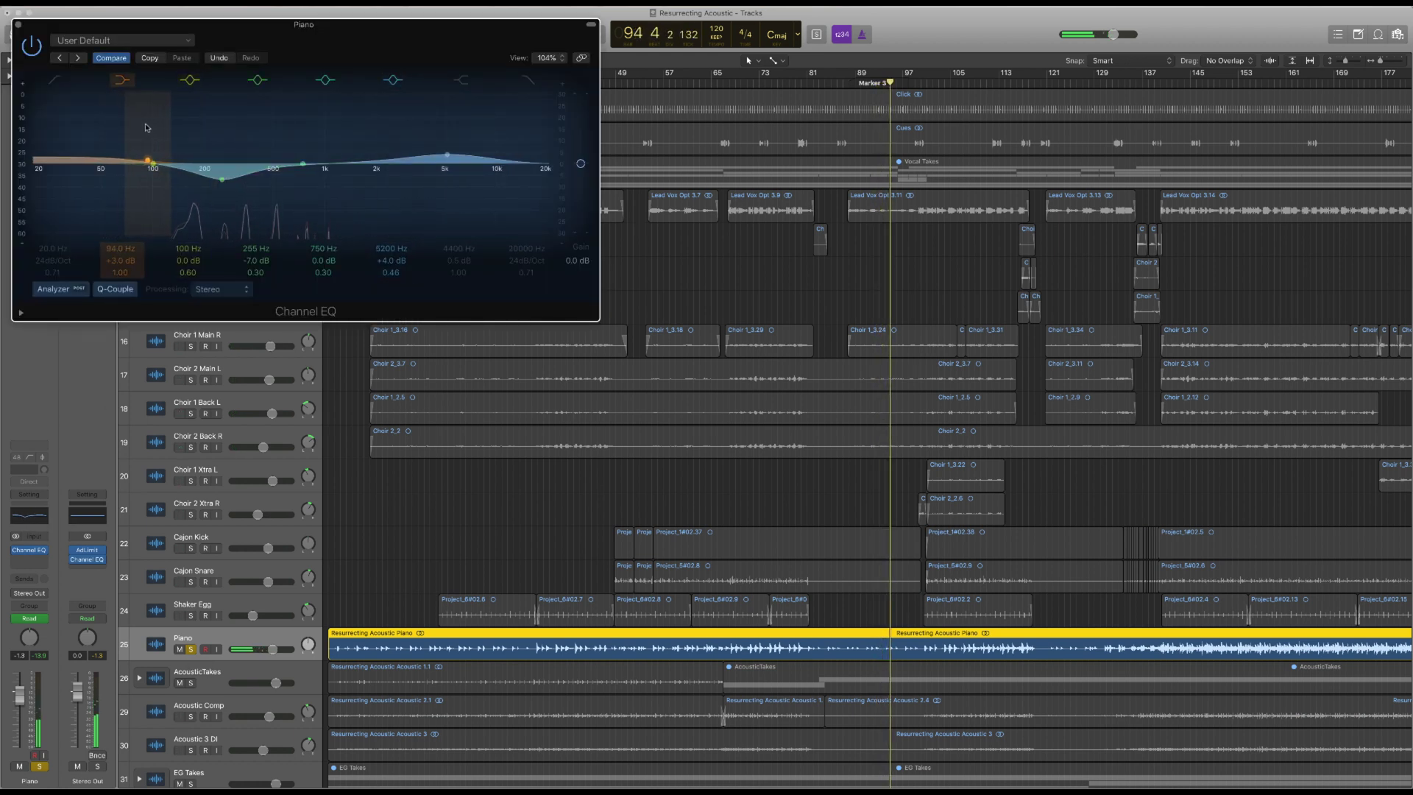
pyautogui.press('super+w')
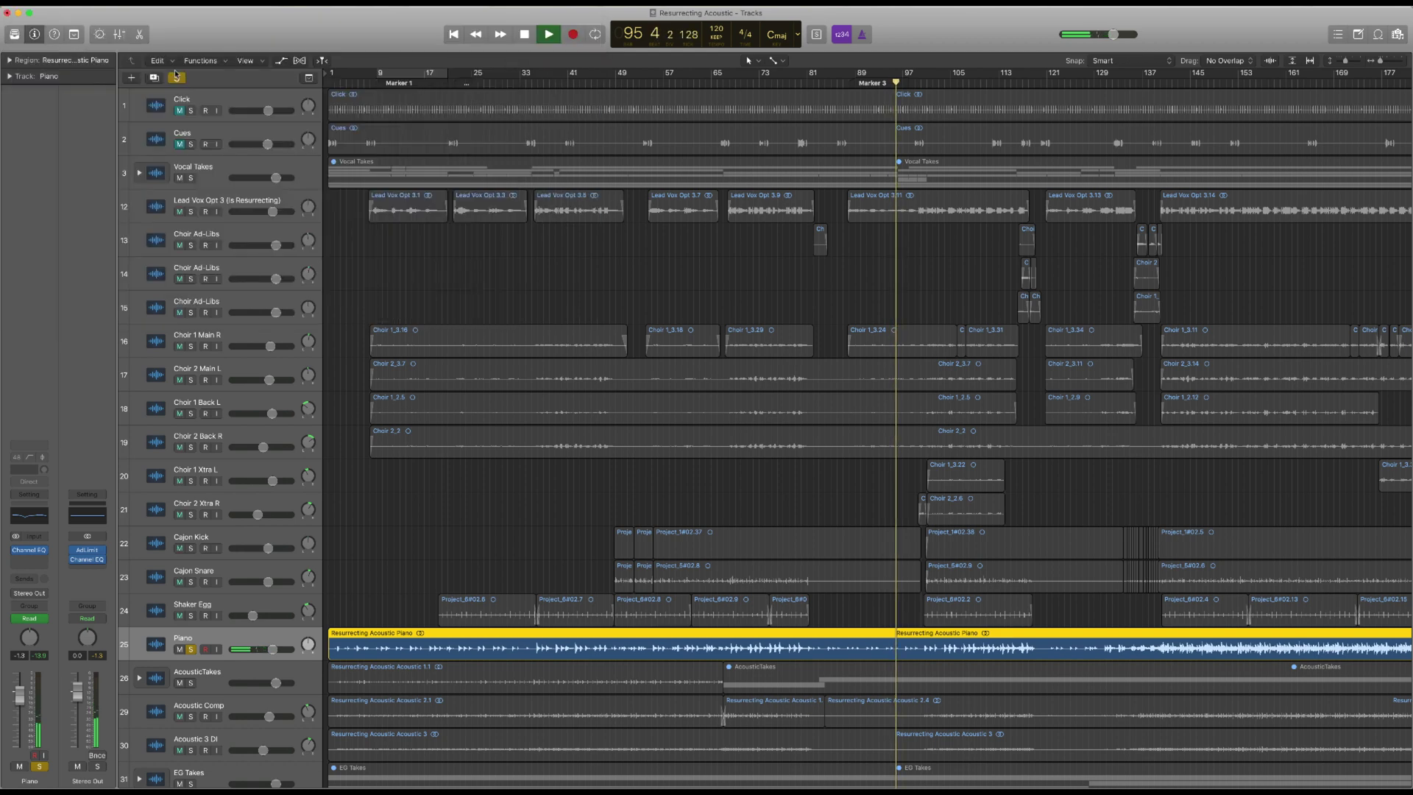
pyautogui.click(177, 76)
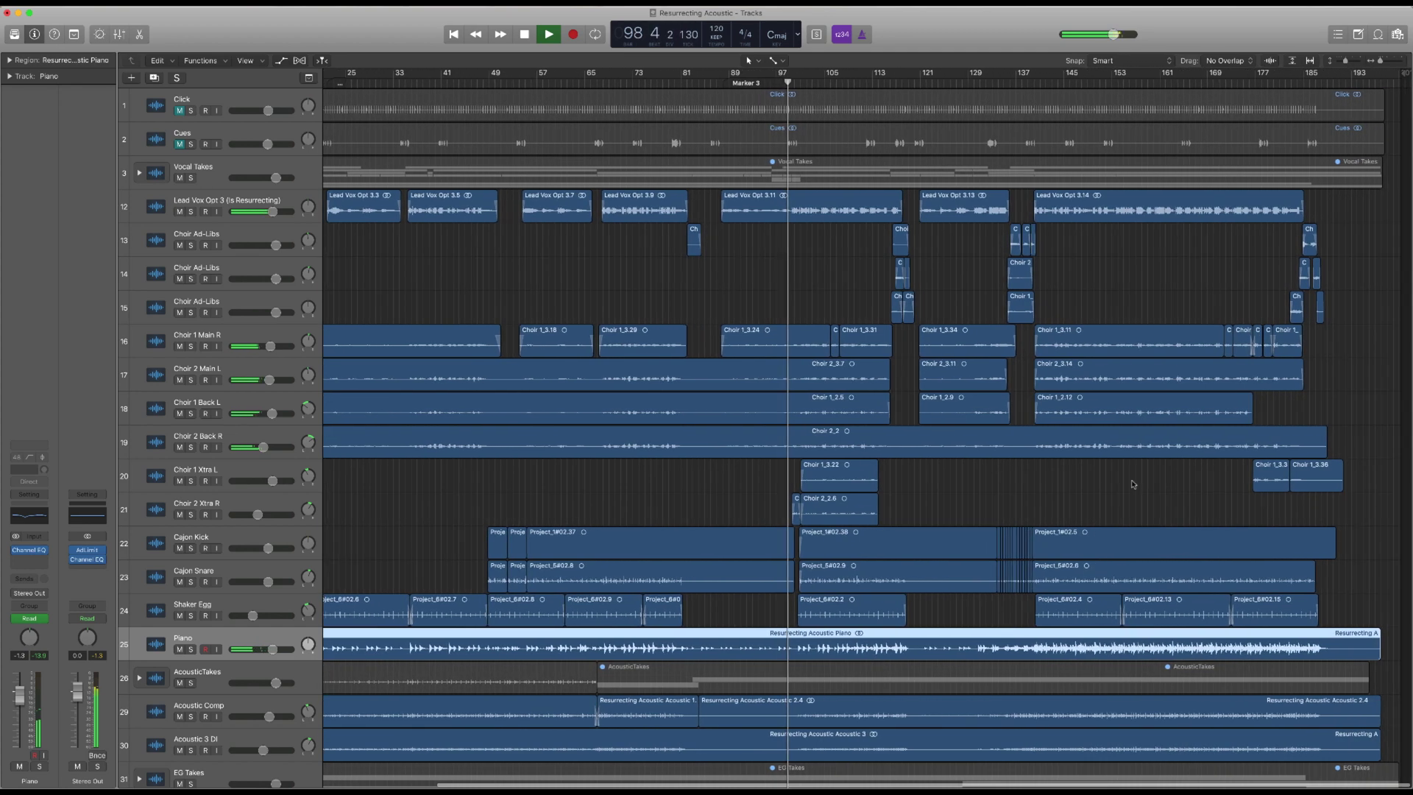
# Zoom in, jump playback to bar 134, then solo and select the Cajon Snare track
pyautogui.click(1017, 507)
pyautogui.press('super+Right')
pyautogui.press('super+Right')
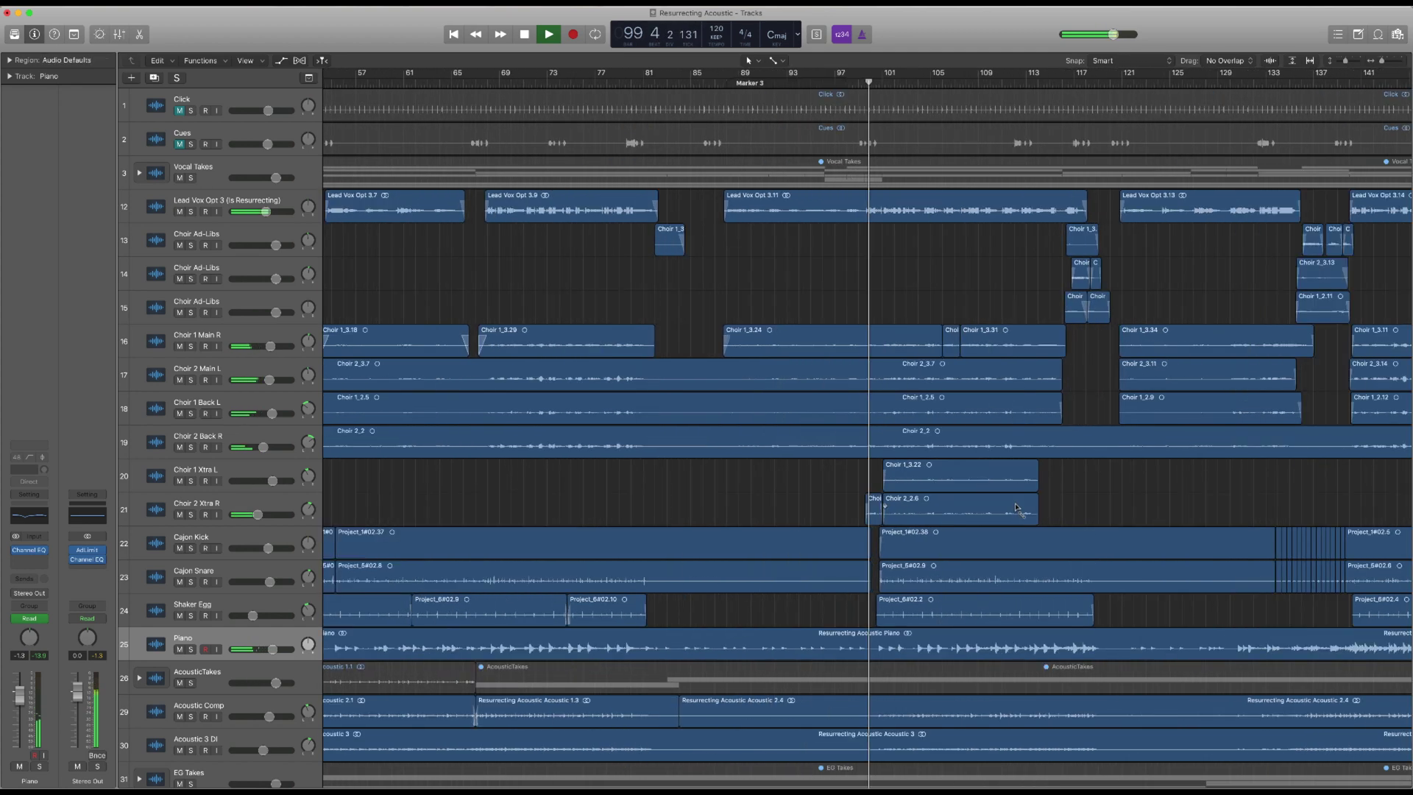
pyautogui.hscroll(5, 1016, 507)
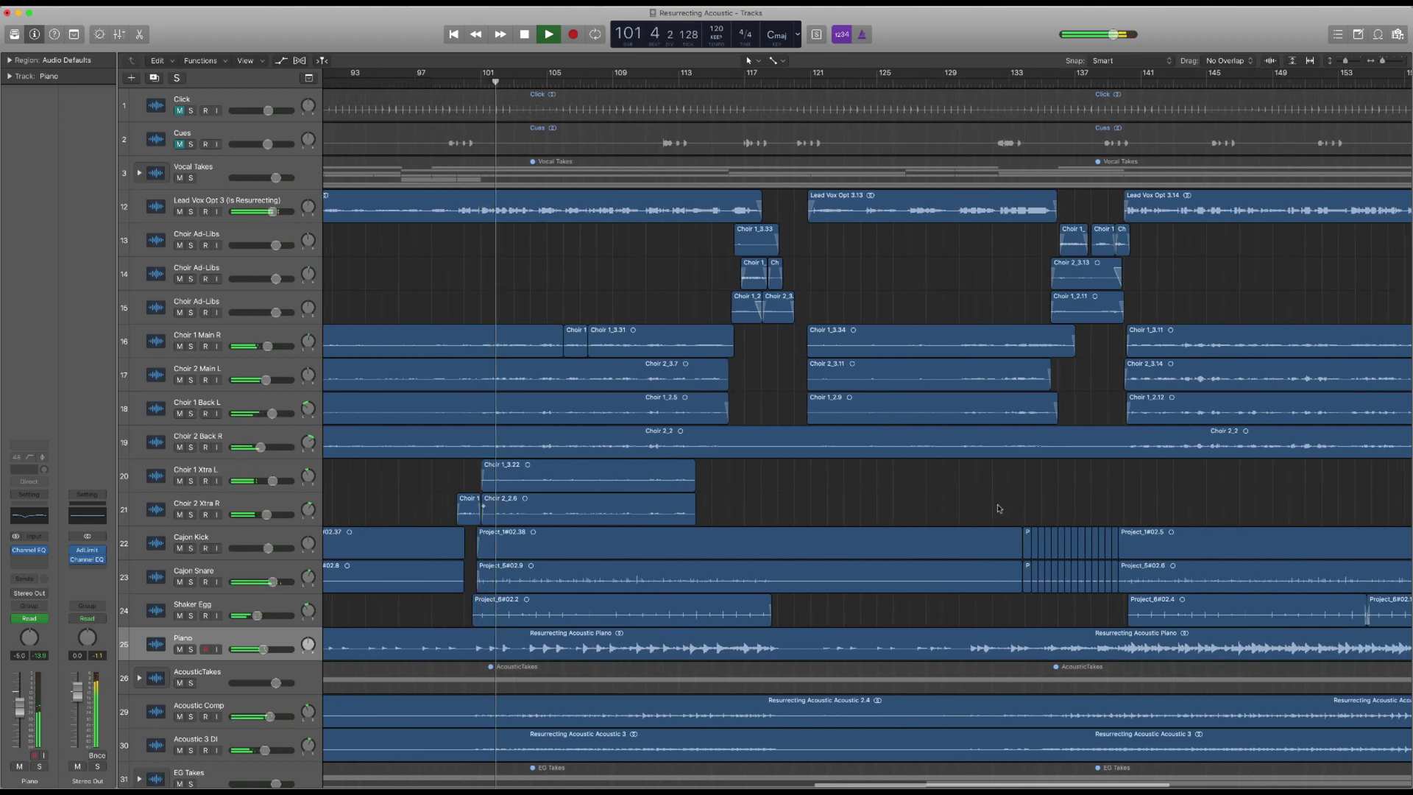
pyautogui.scroll(-1, 881, 487)
pyautogui.scroll(-3, 882, 486)
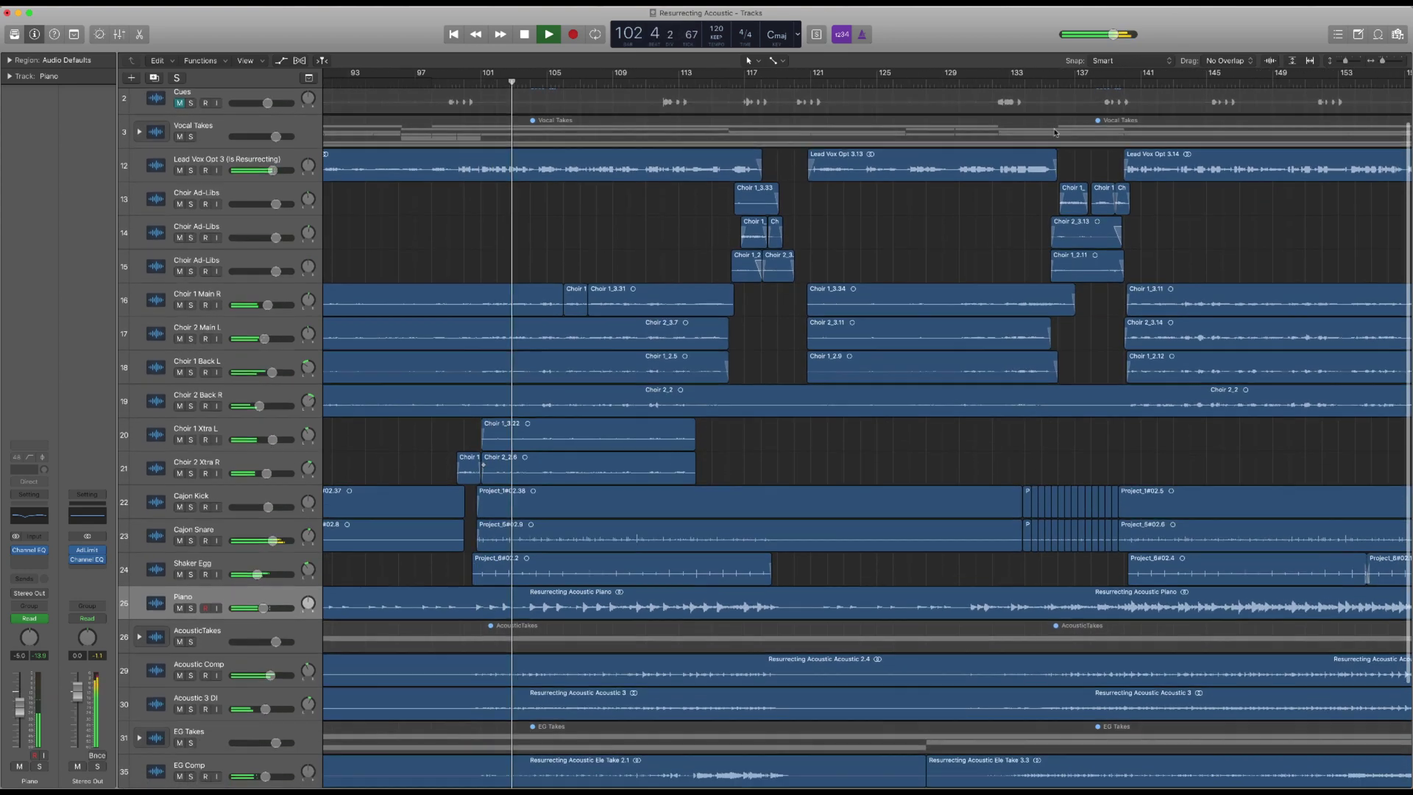
pyautogui.click(1029, 201)
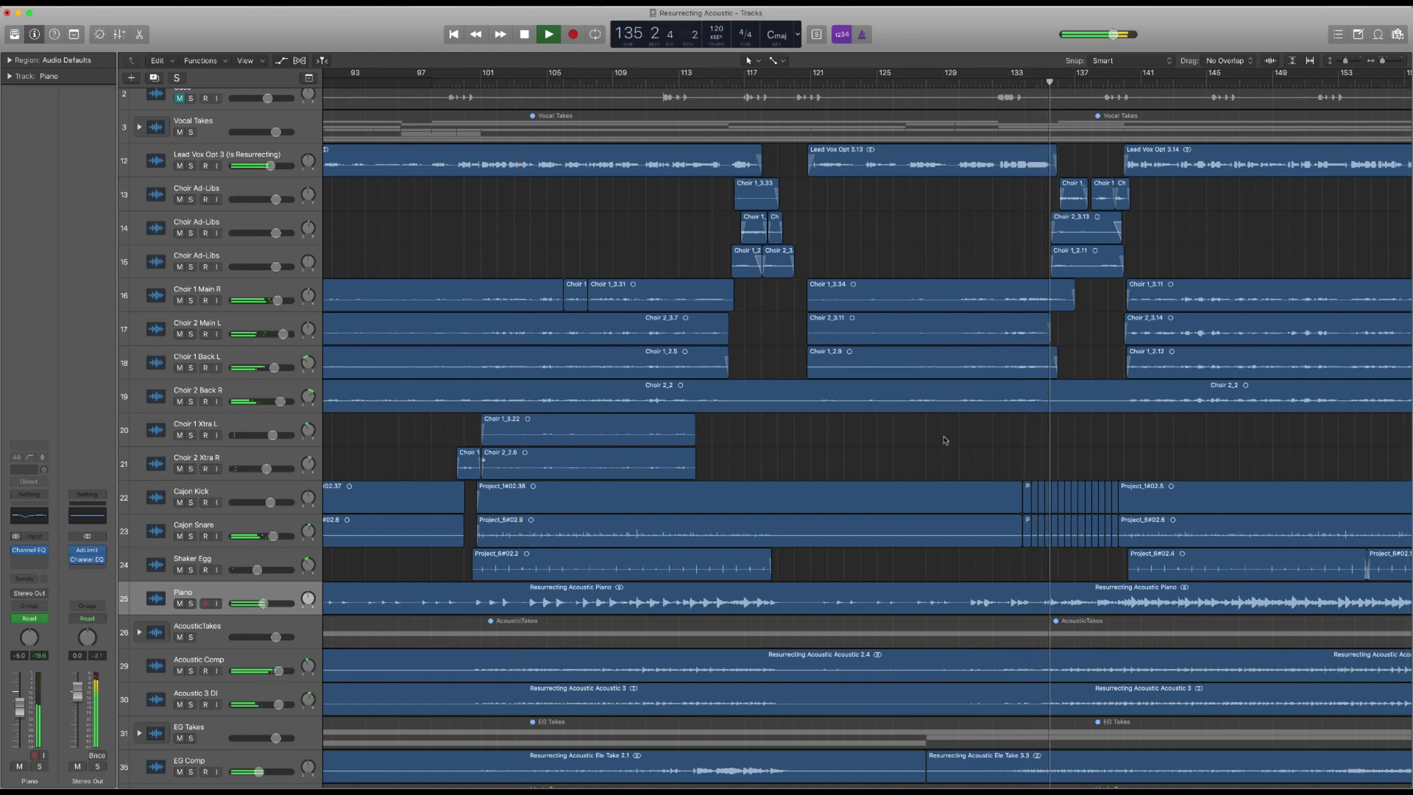
pyautogui.scroll(-5, 948, 427)
pyautogui.scroll(-3, 945, 442)
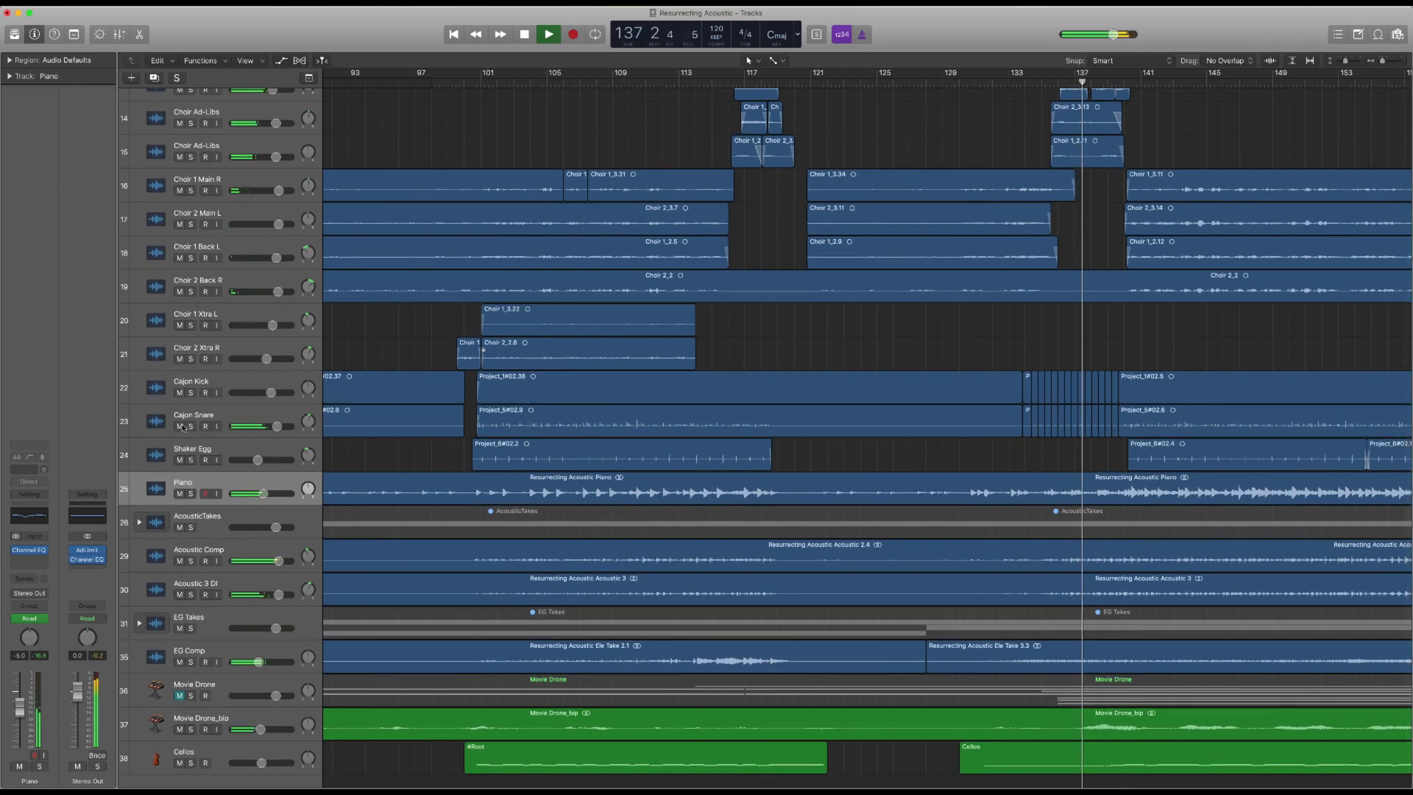
pyautogui.click(191, 426)
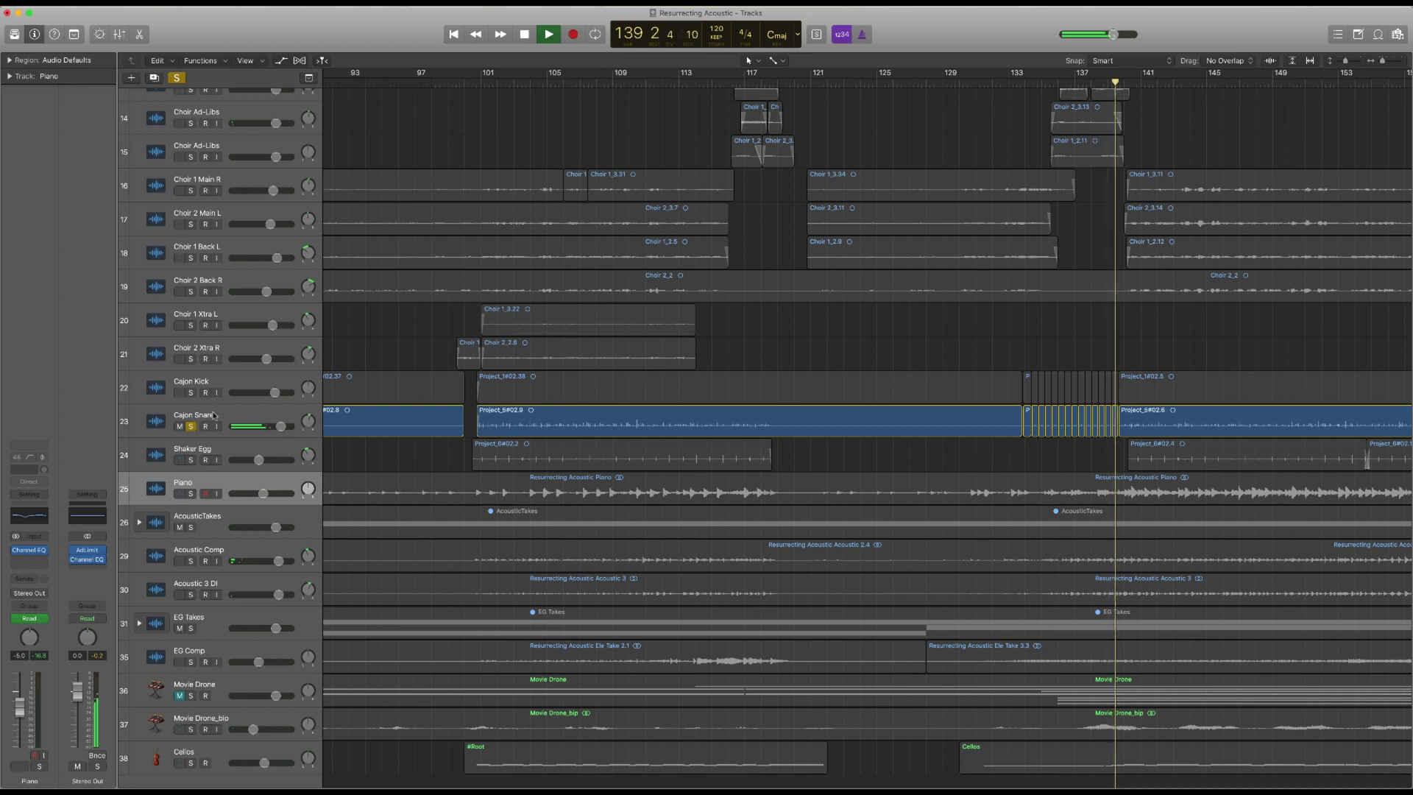
pyautogui.click(221, 416)
# Open the Cajon Snare's Channel EQ and briefly solo the Cajon Kick alongside it to compare
pyautogui.click(31, 510)
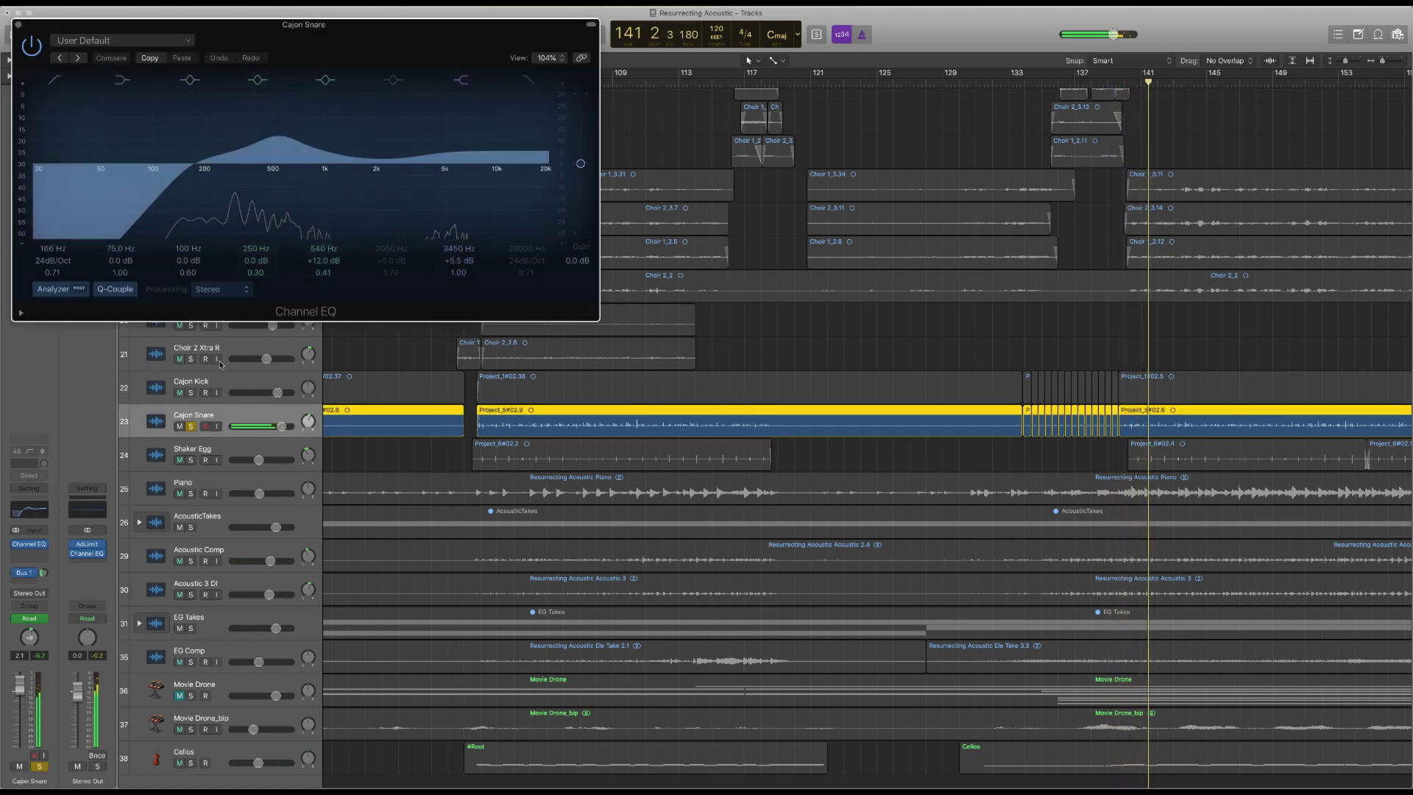
pyautogui.click(192, 393)
pyautogui.click(237, 388)
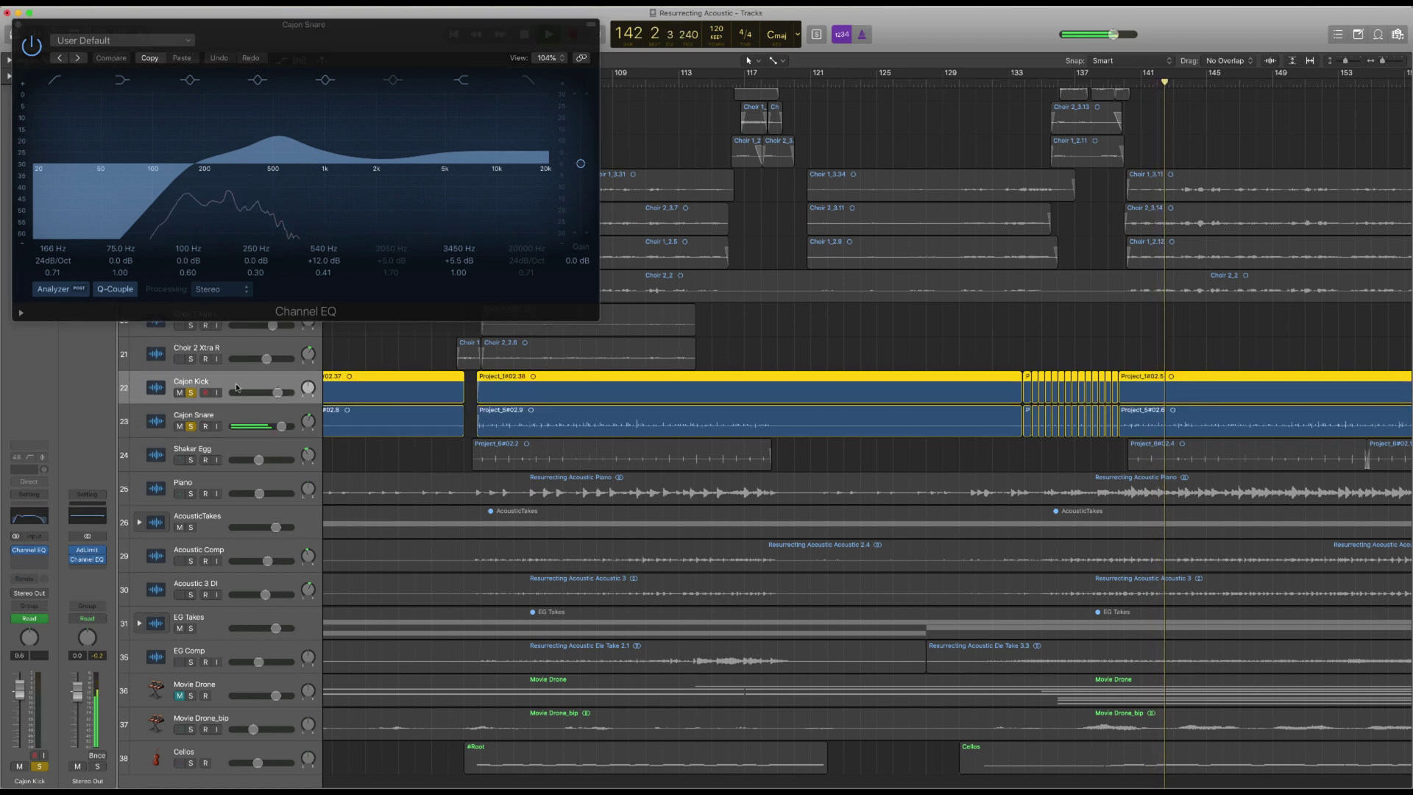
pyautogui.click(190, 393)
pyautogui.click(237, 421)
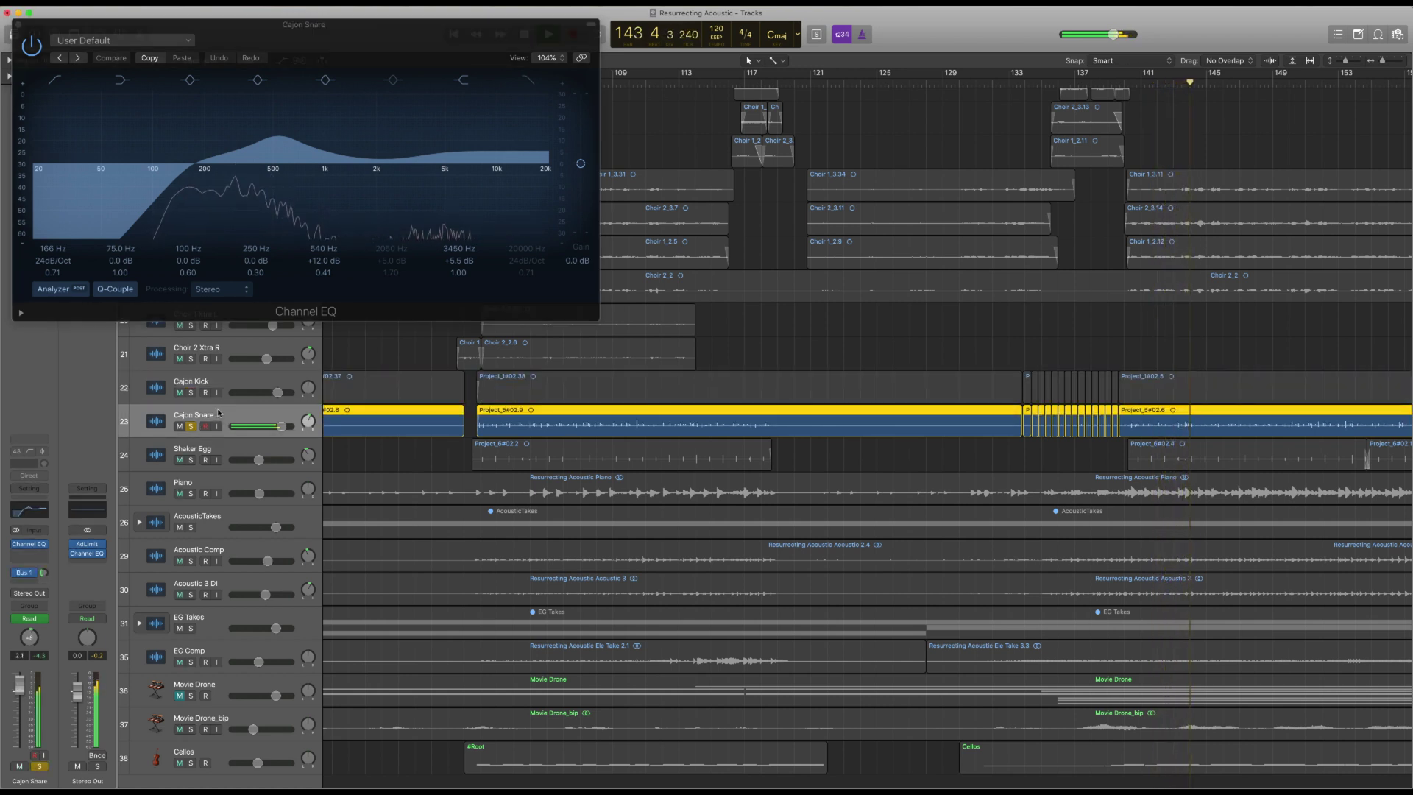
# Set the snare EQ's low cut to 72 Hz with a +6 dB boost at 134 Hz, then unsolo it
pyautogui.click(184, 186)
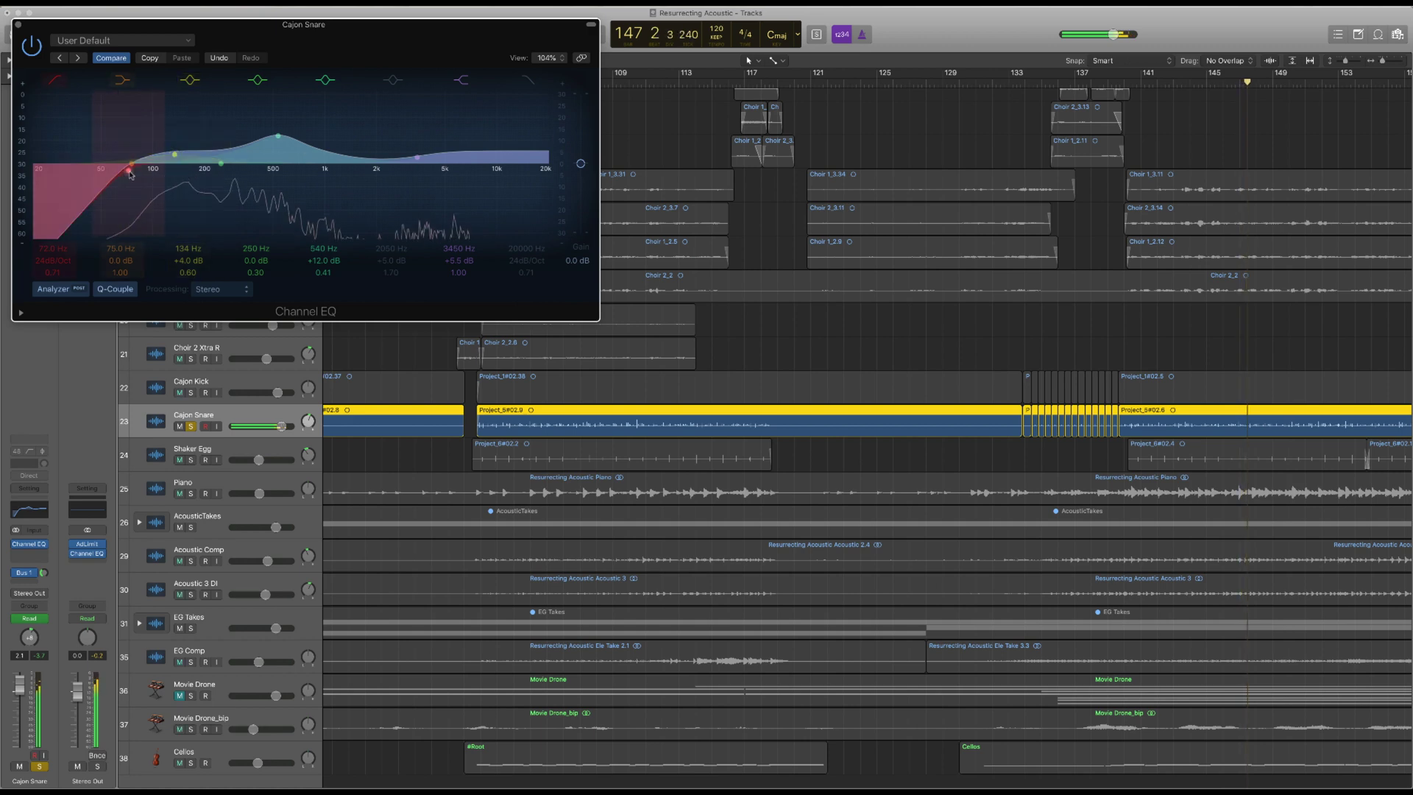
pyautogui.click(190, 426)
pyautogui.hscroll(3, 750, 466)
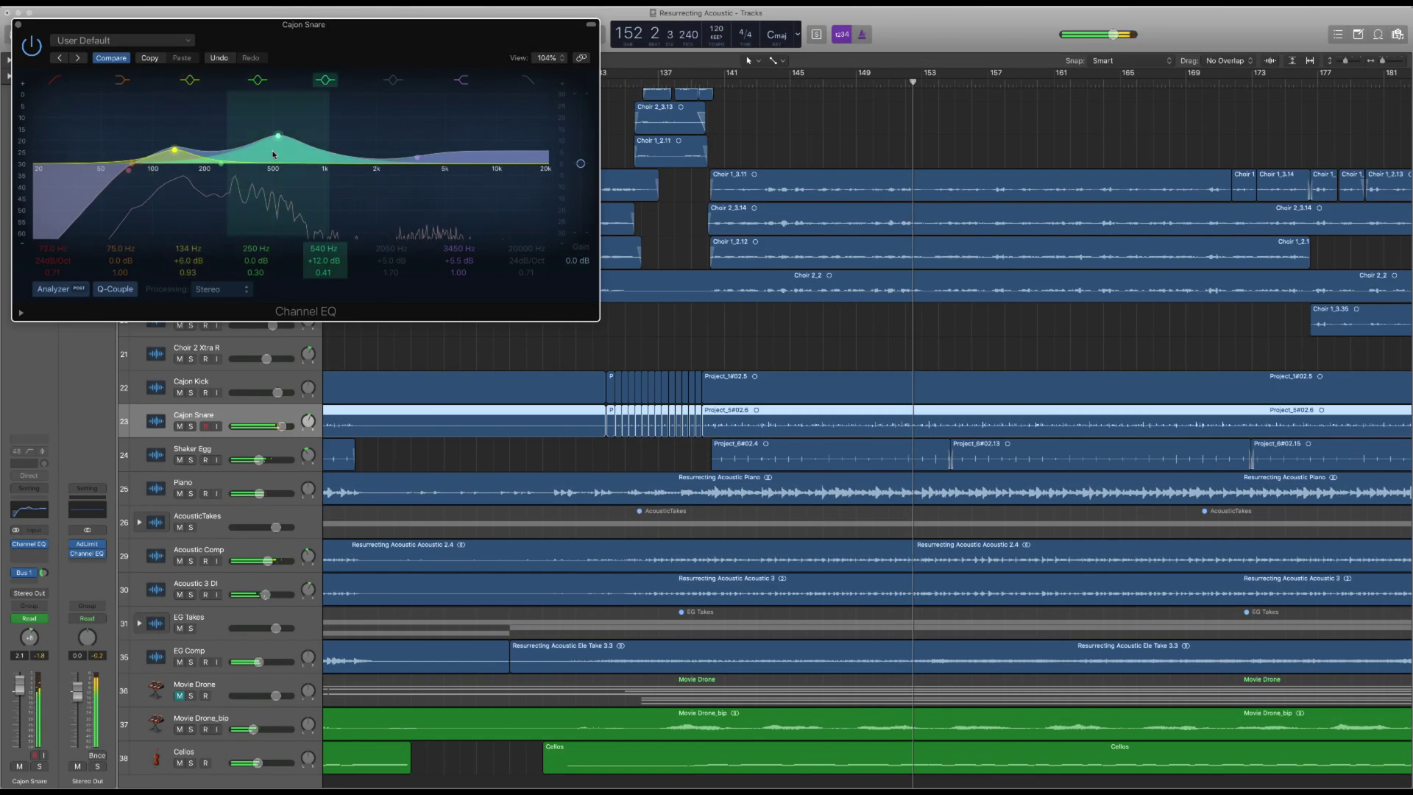
pyautogui.click(18, 25)
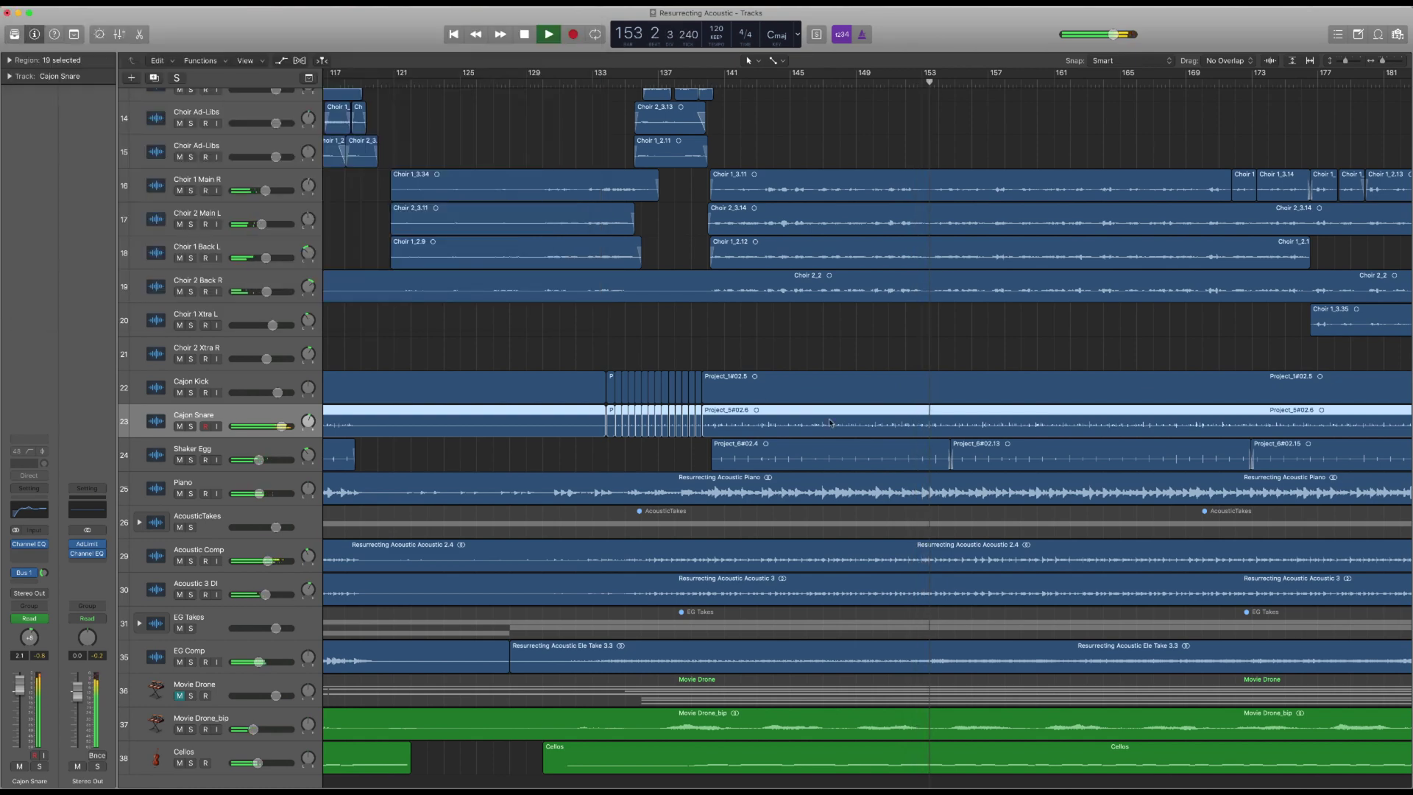
pyautogui.hscroll(10, 844, 424)
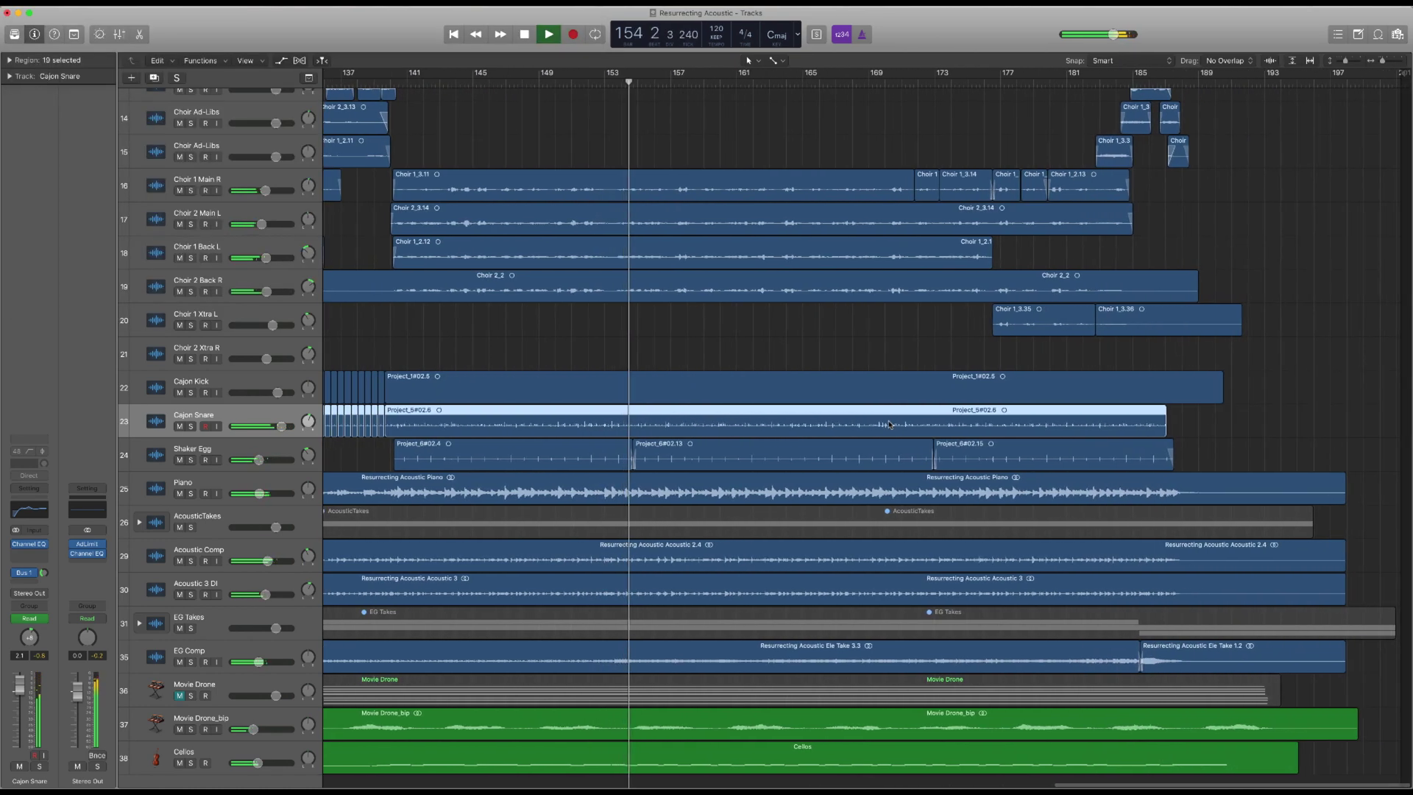
pyautogui.scroll(5, 889, 423)
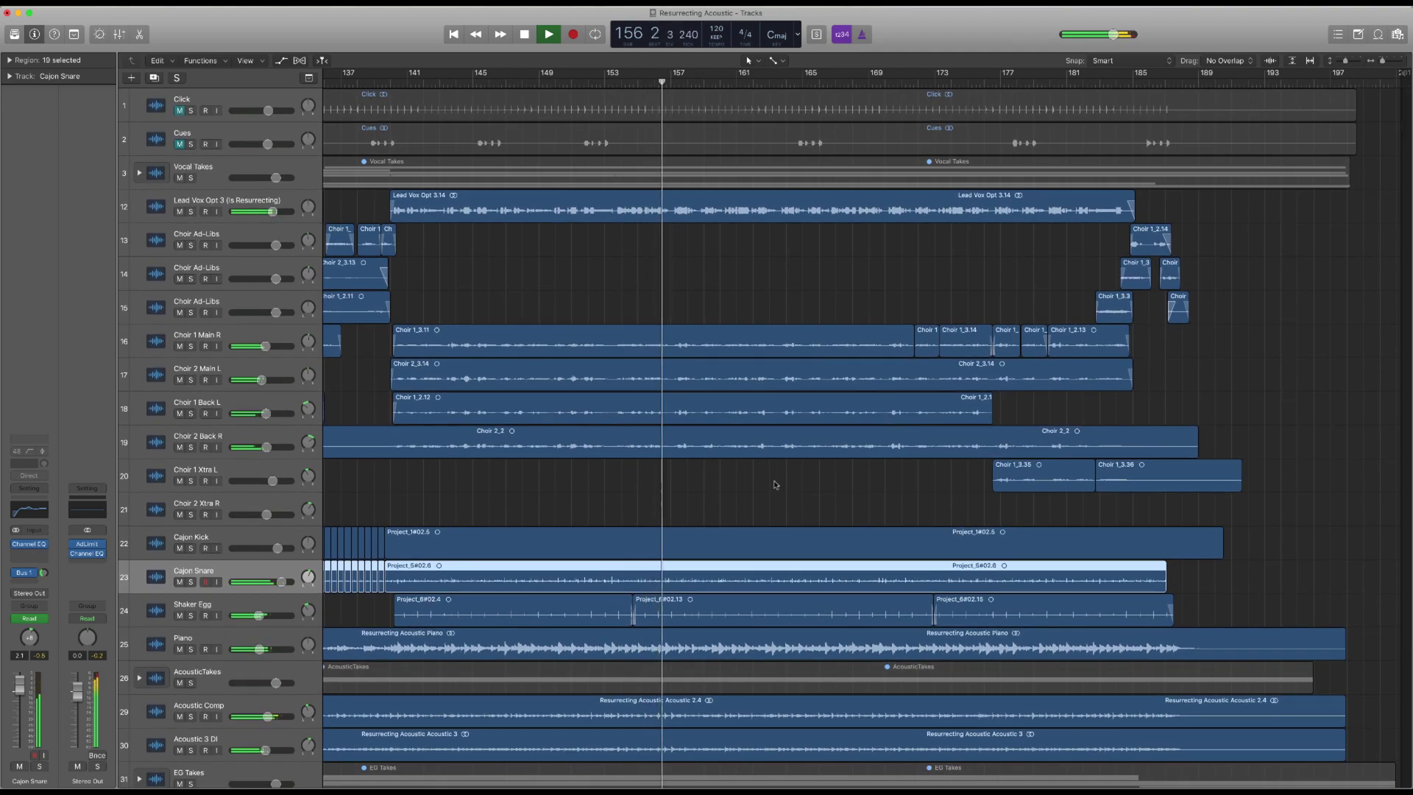
pyautogui.scroll(-5, 758, 503)
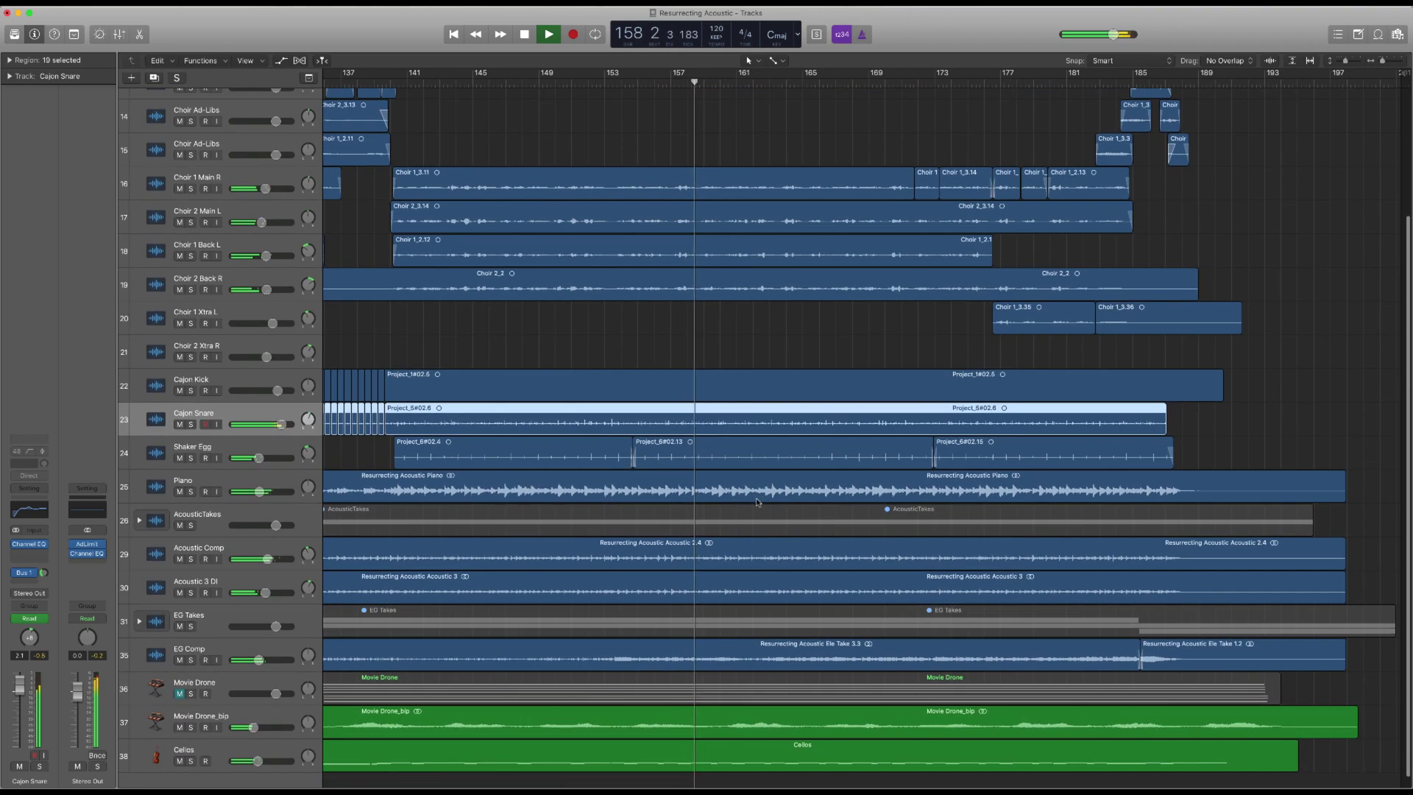
pyautogui.scroll(-1, 610, 589)
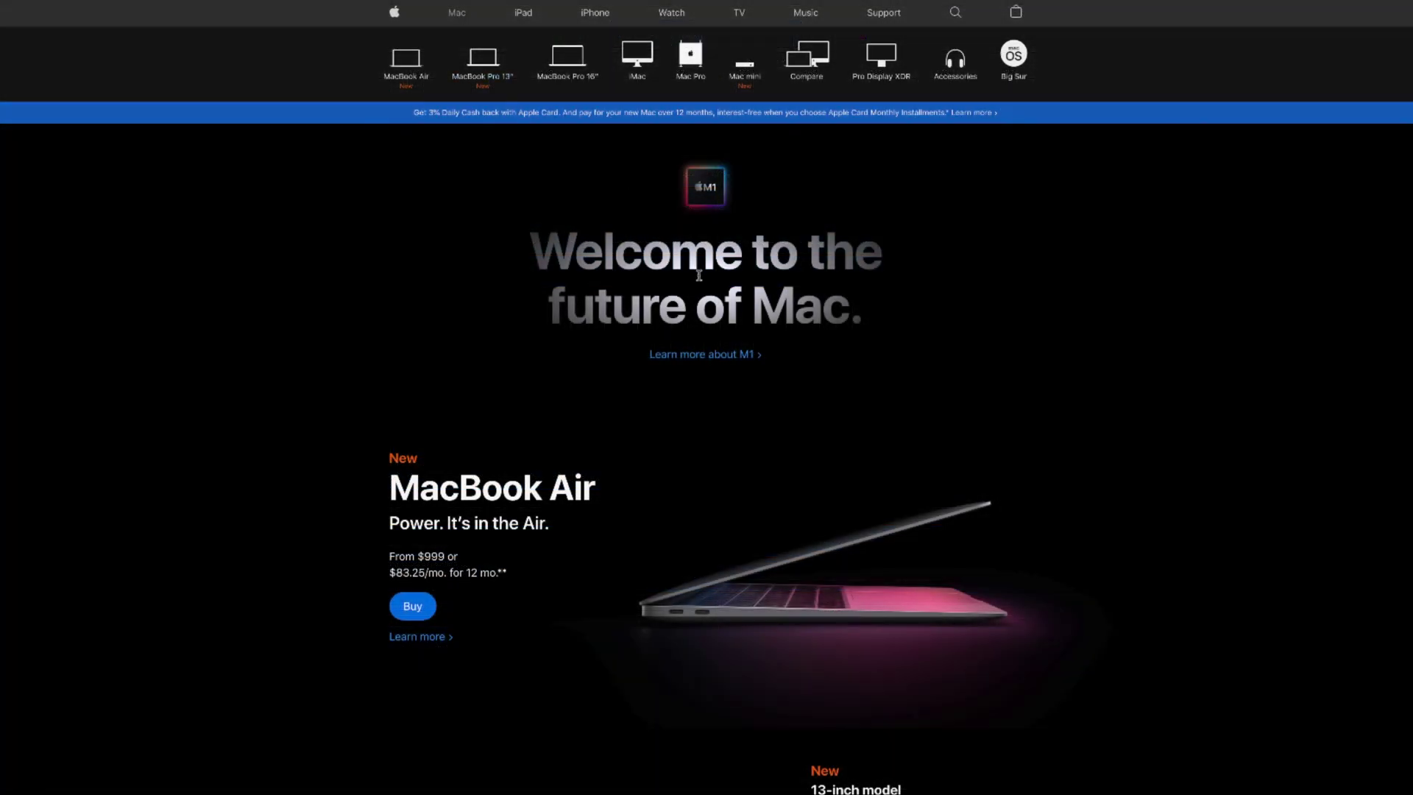
# Scroll down the Mac page past Built-in Apps to the Pro Apps section featuring Logic Pro
pyautogui.scroll(-10, 699, 276)
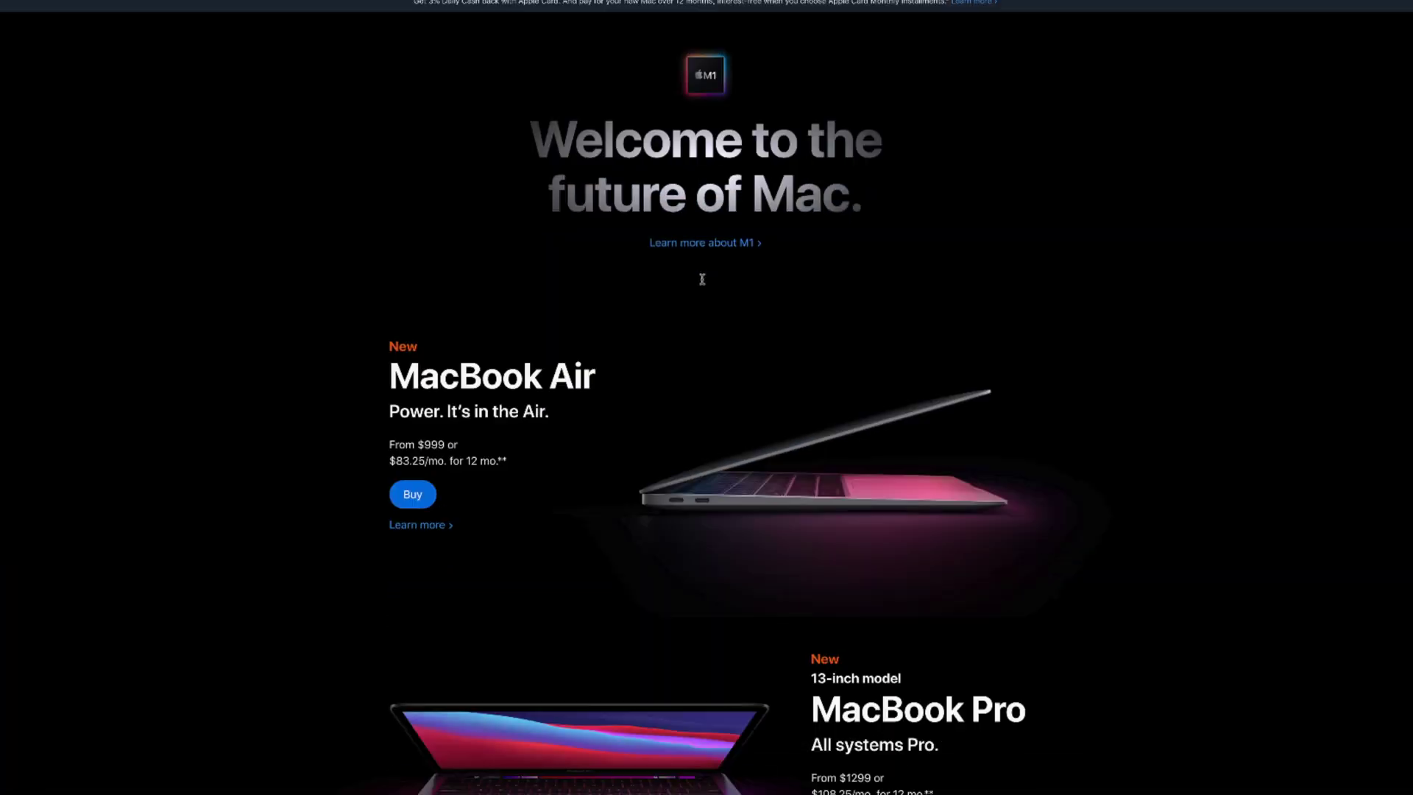
pyautogui.scroll(-7, 702, 283)
pyautogui.scroll(-4, 702, 279)
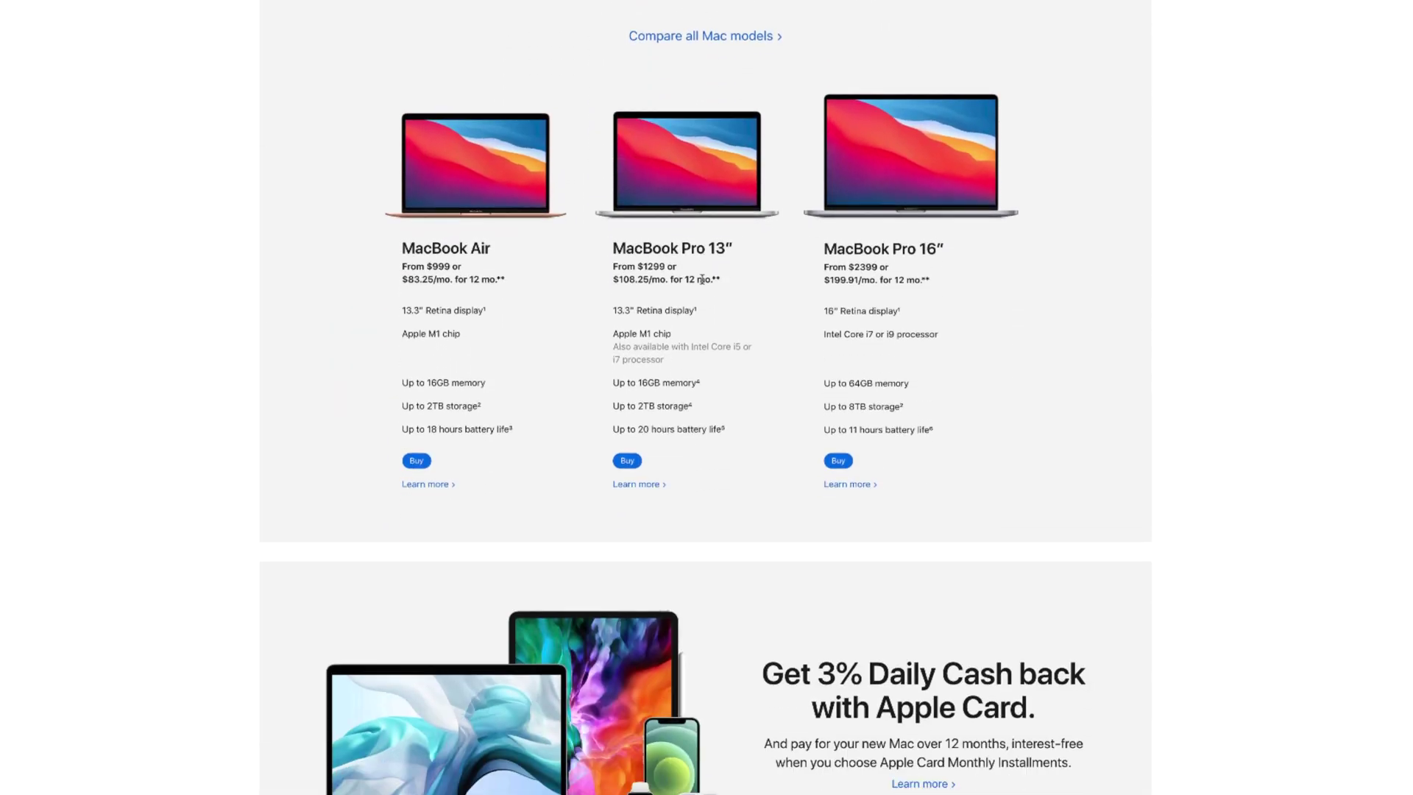
pyautogui.scroll(-7, 1067, 372)
pyautogui.scroll(-11, 1068, 372)
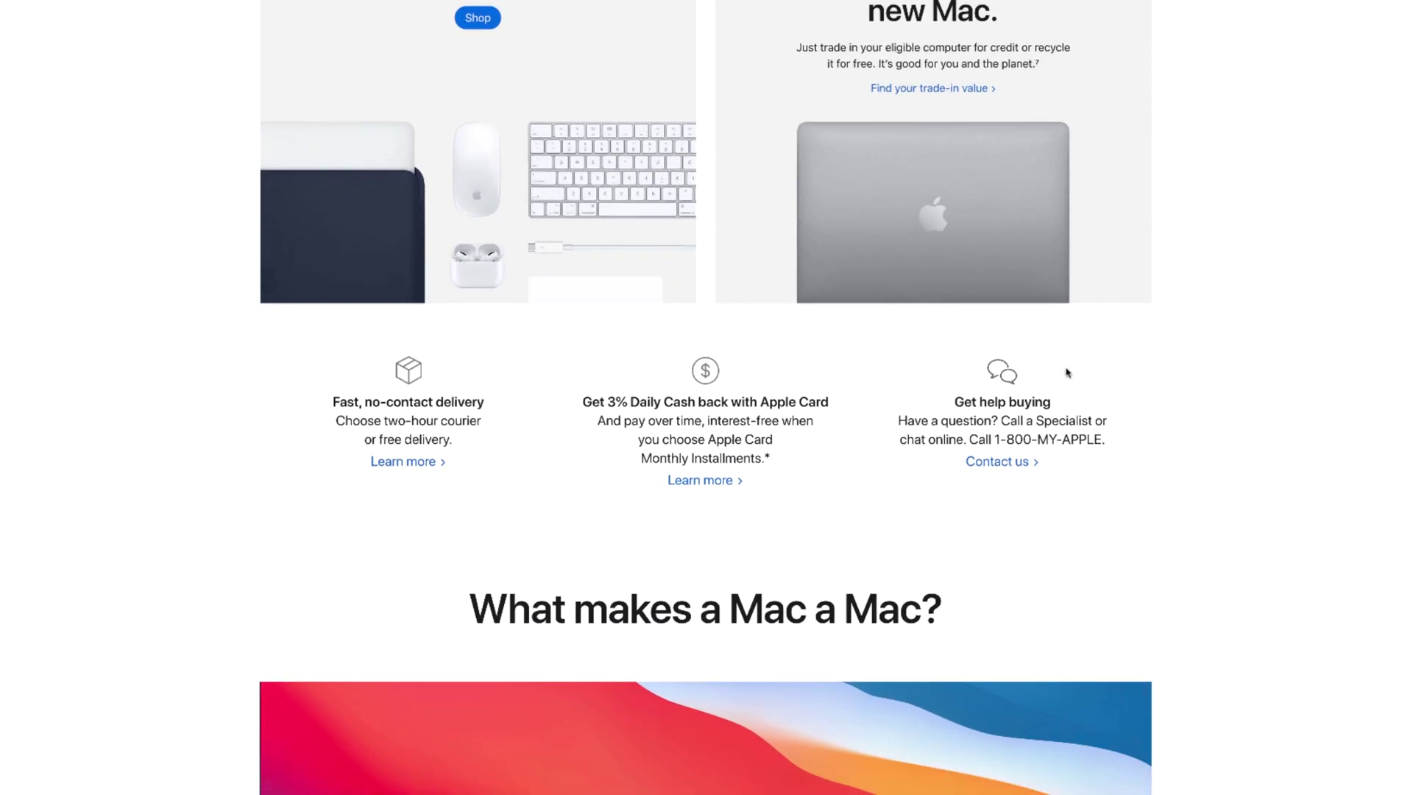
pyautogui.scroll(-10, 1068, 373)
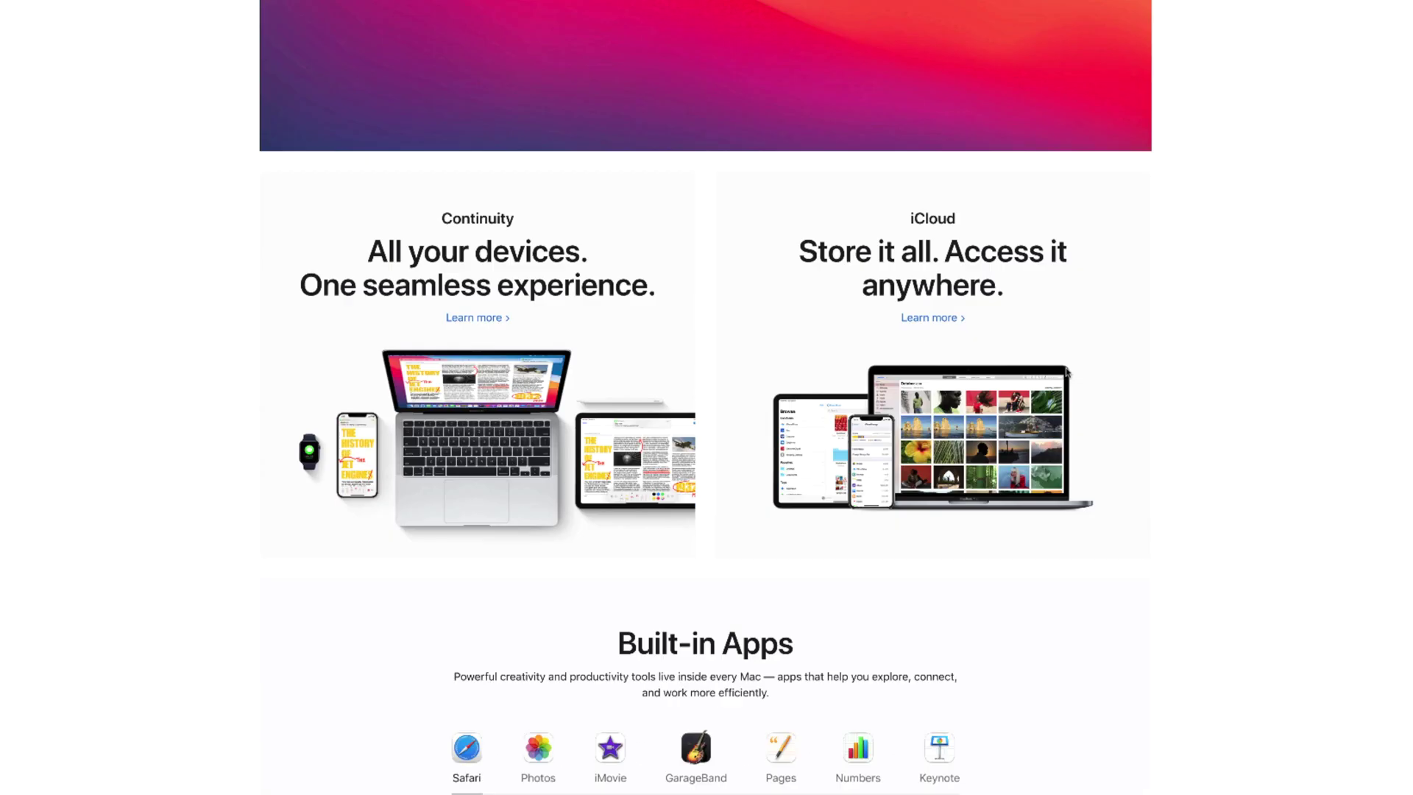
pyautogui.scroll(-13, 1068, 373)
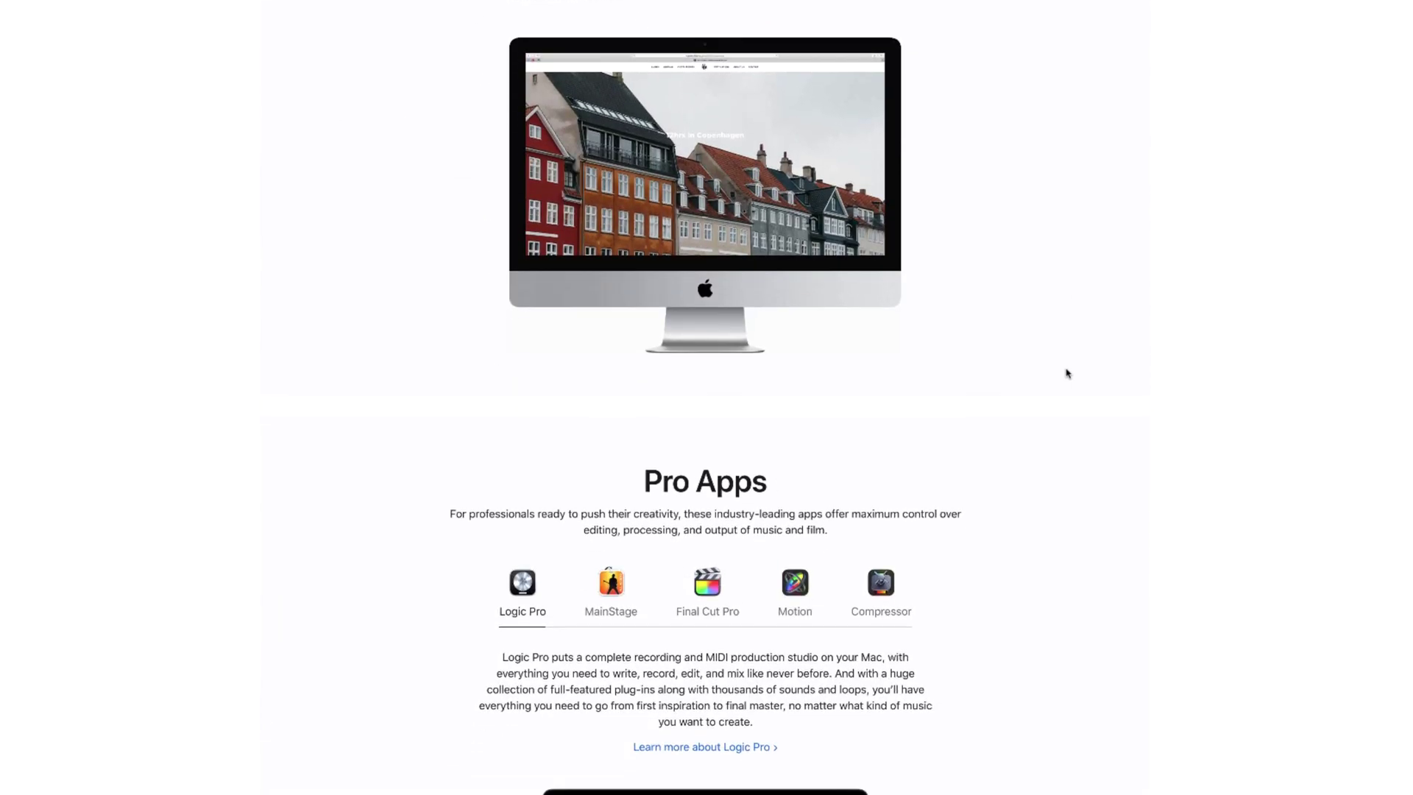
pyautogui.scroll(-2, 1068, 373)
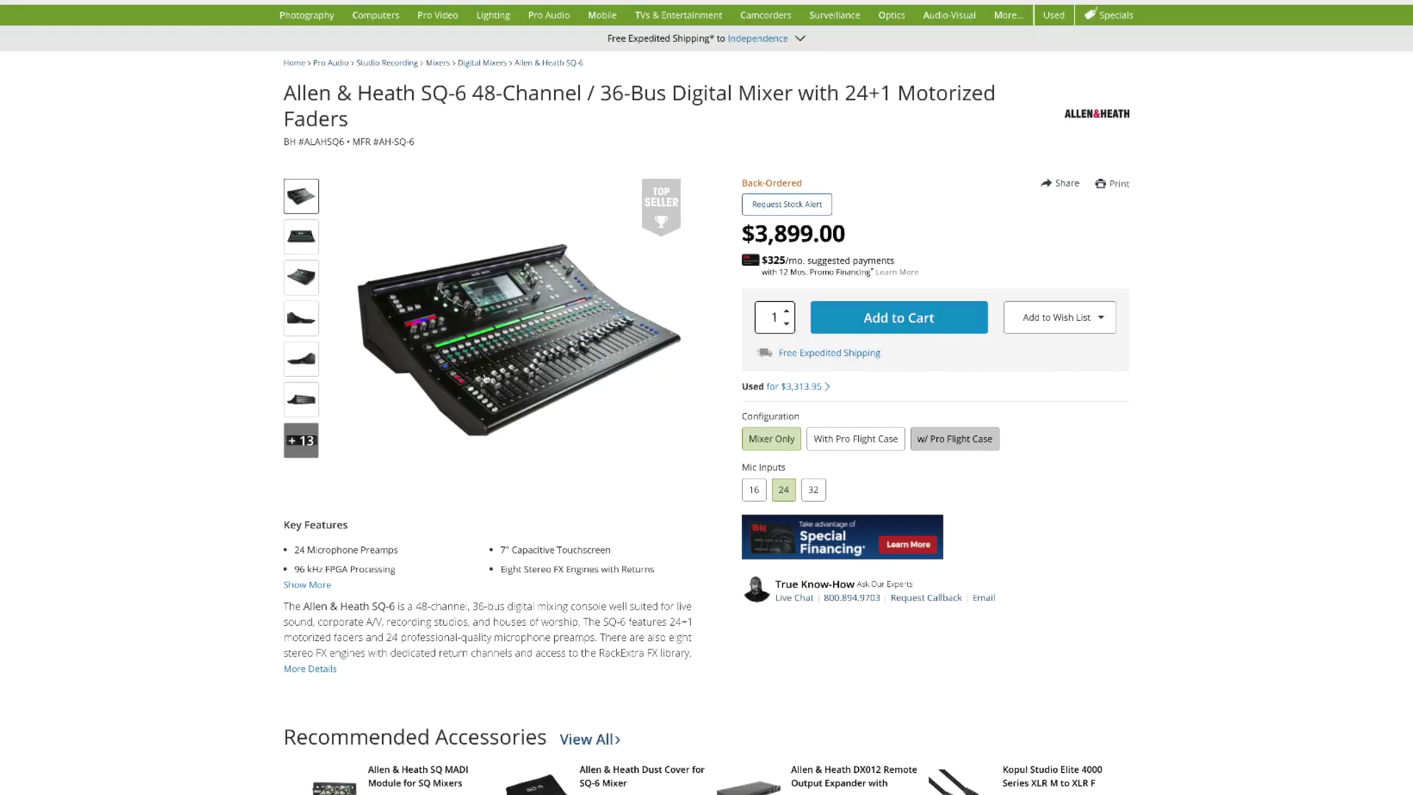
# Open the SQ-6 photo gallery on B&H, then enlarge the Roland V-1200HDR rear-panel photo
pyautogui.click(307, 446)
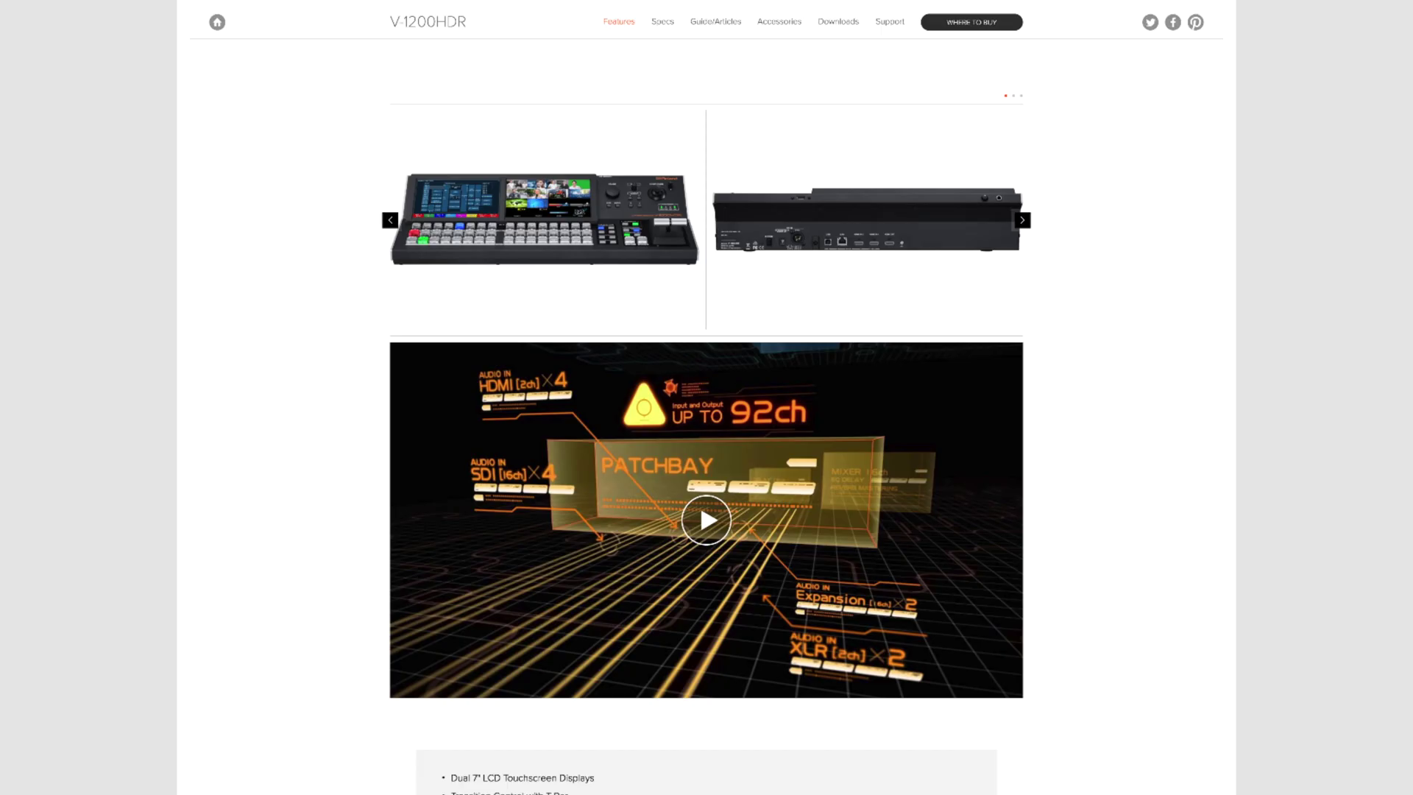
pyautogui.scroll(3, 758, 232)
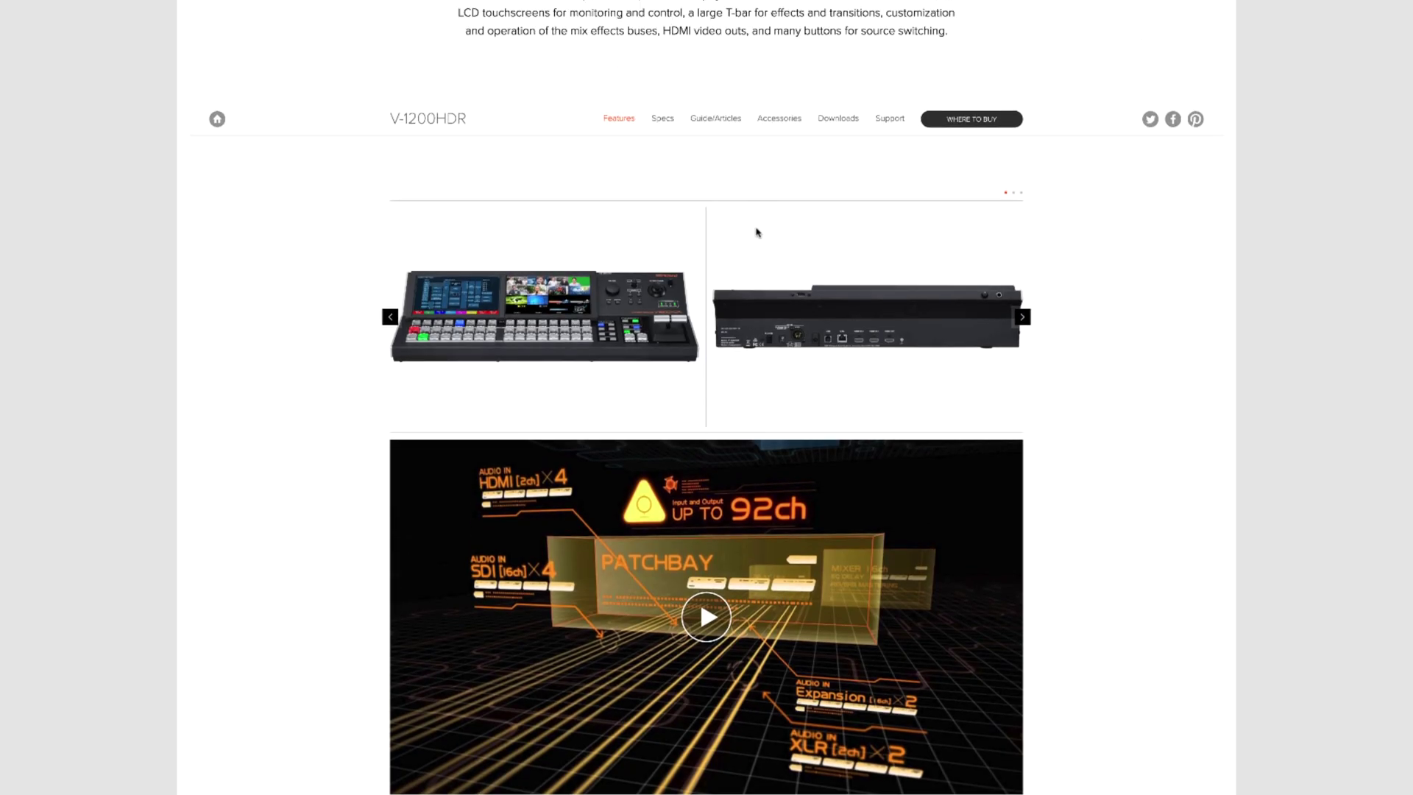
pyautogui.click(830, 420)
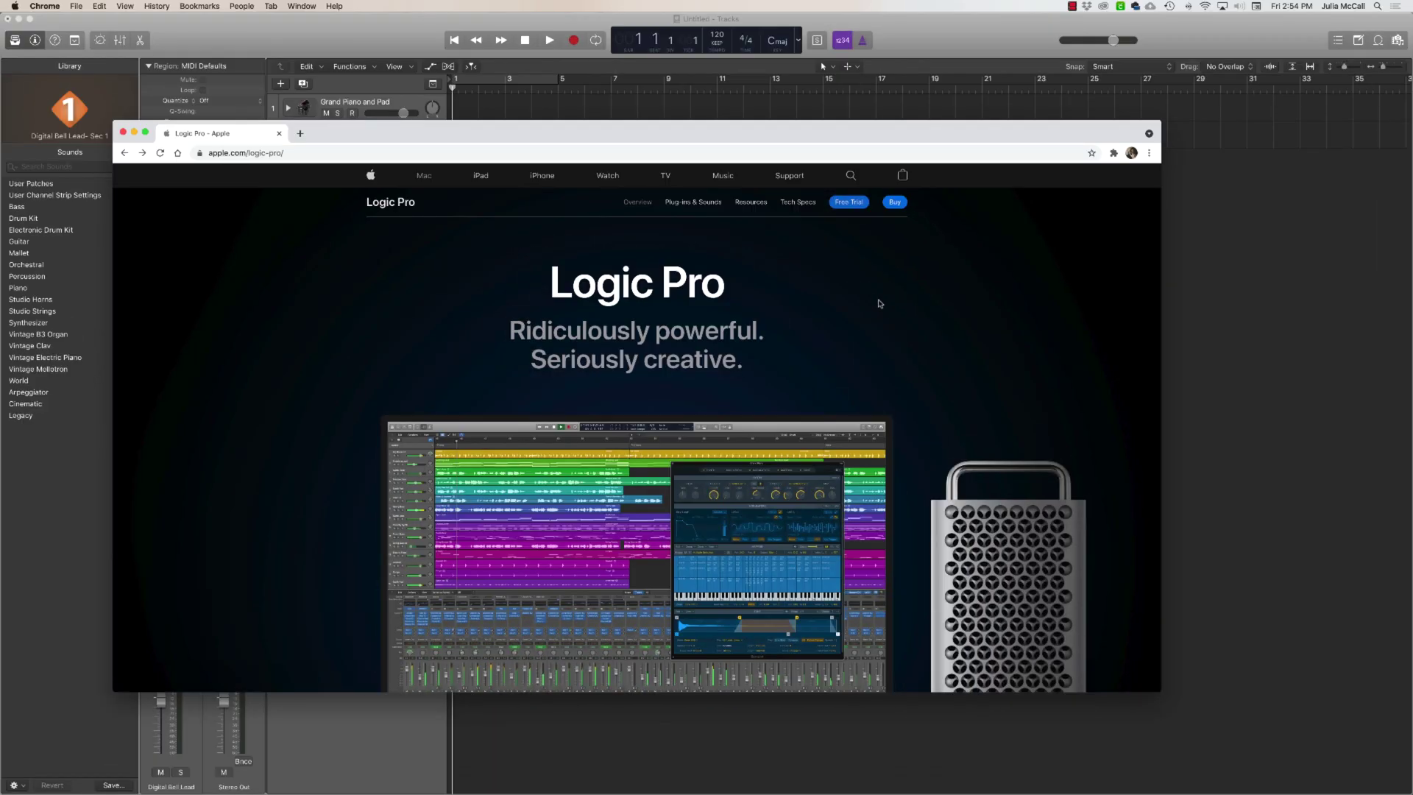
# Scroll through Apple's Logic Pro overview page at apple.com/logic-pro
pyautogui.scroll(-3, 878, 305)
pyautogui.scroll(-10, 878, 304)
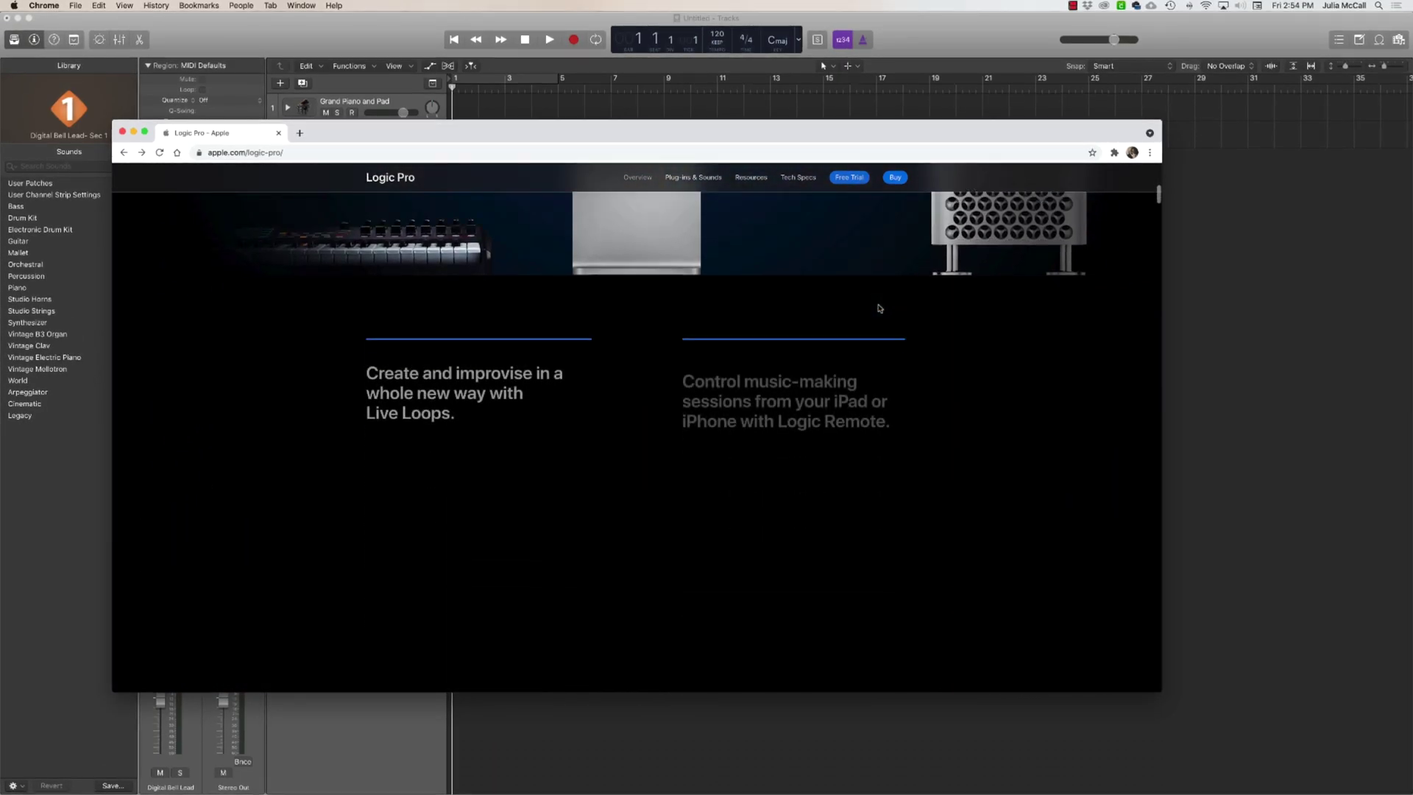
pyautogui.scroll(-5, 878, 305)
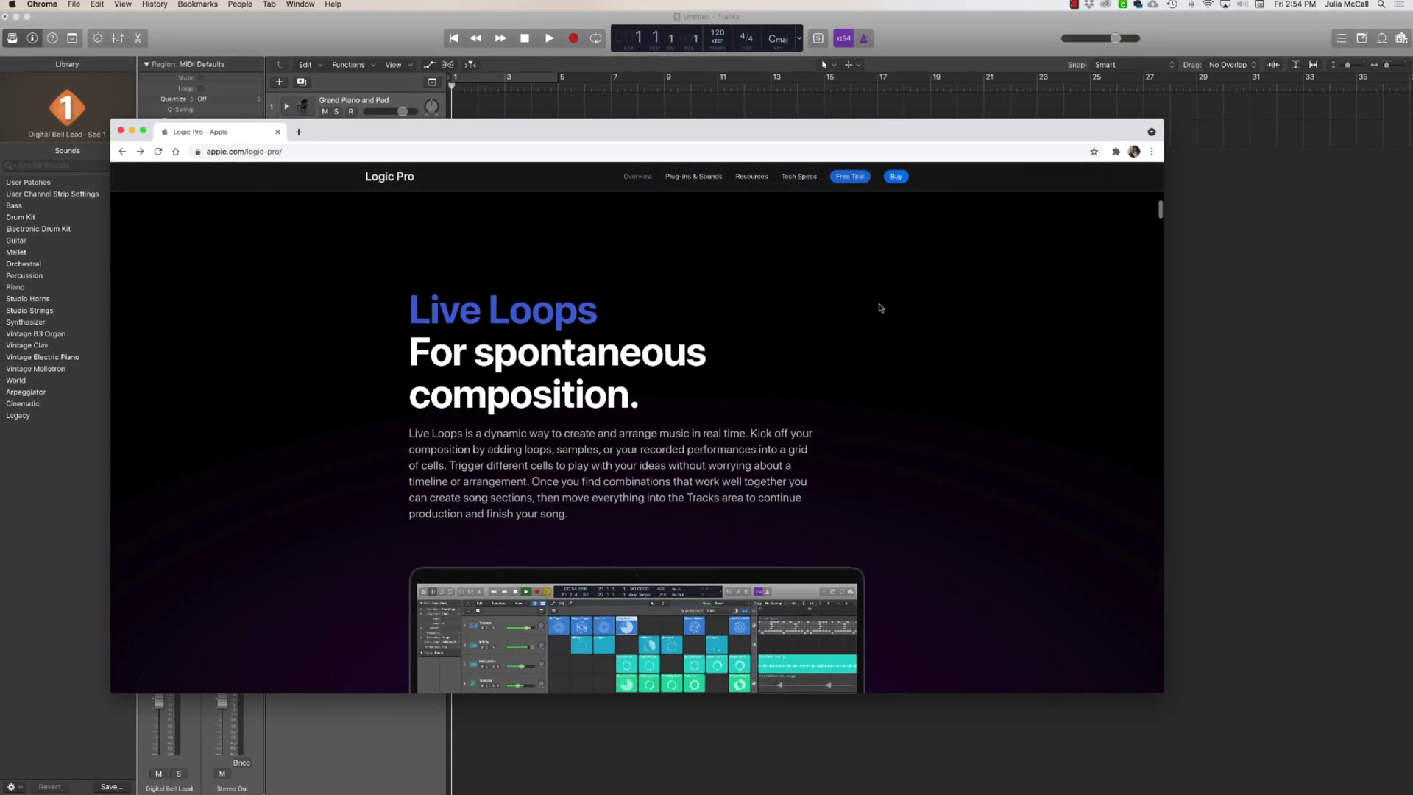
pyautogui.scroll(-5, 879, 307)
pyautogui.scroll(-10, 880, 308)
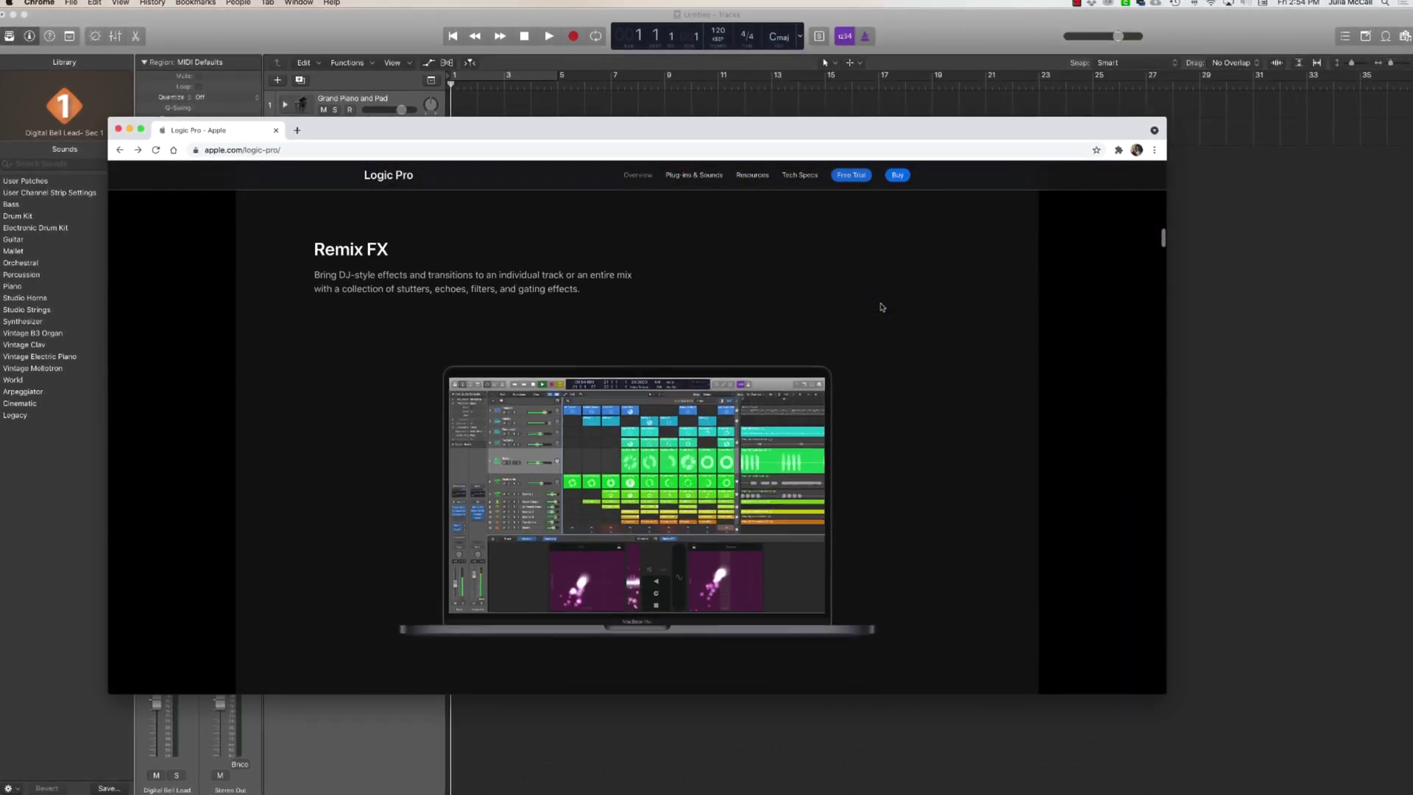
pyautogui.scroll(-10, 882, 306)
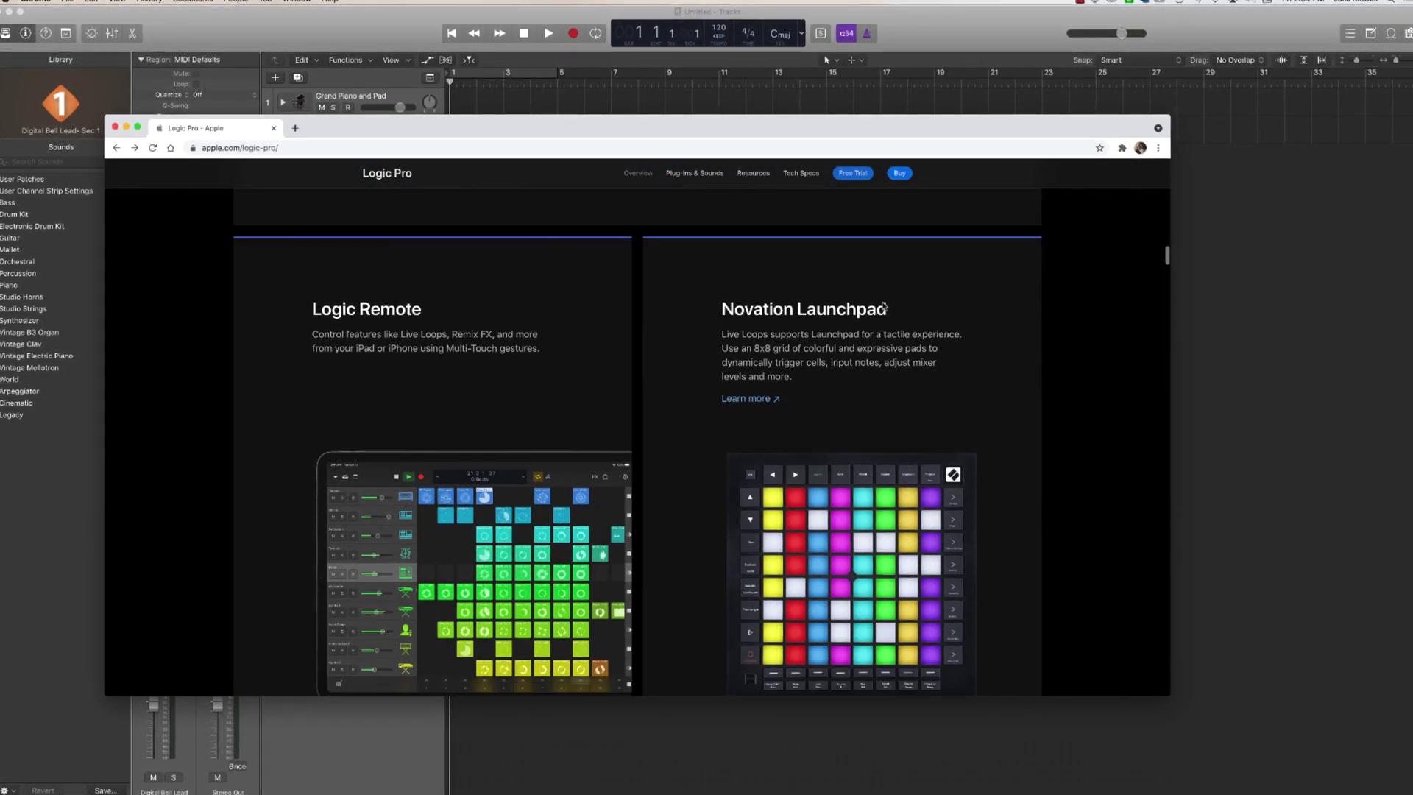
pyautogui.scroll(-10, 885, 306)
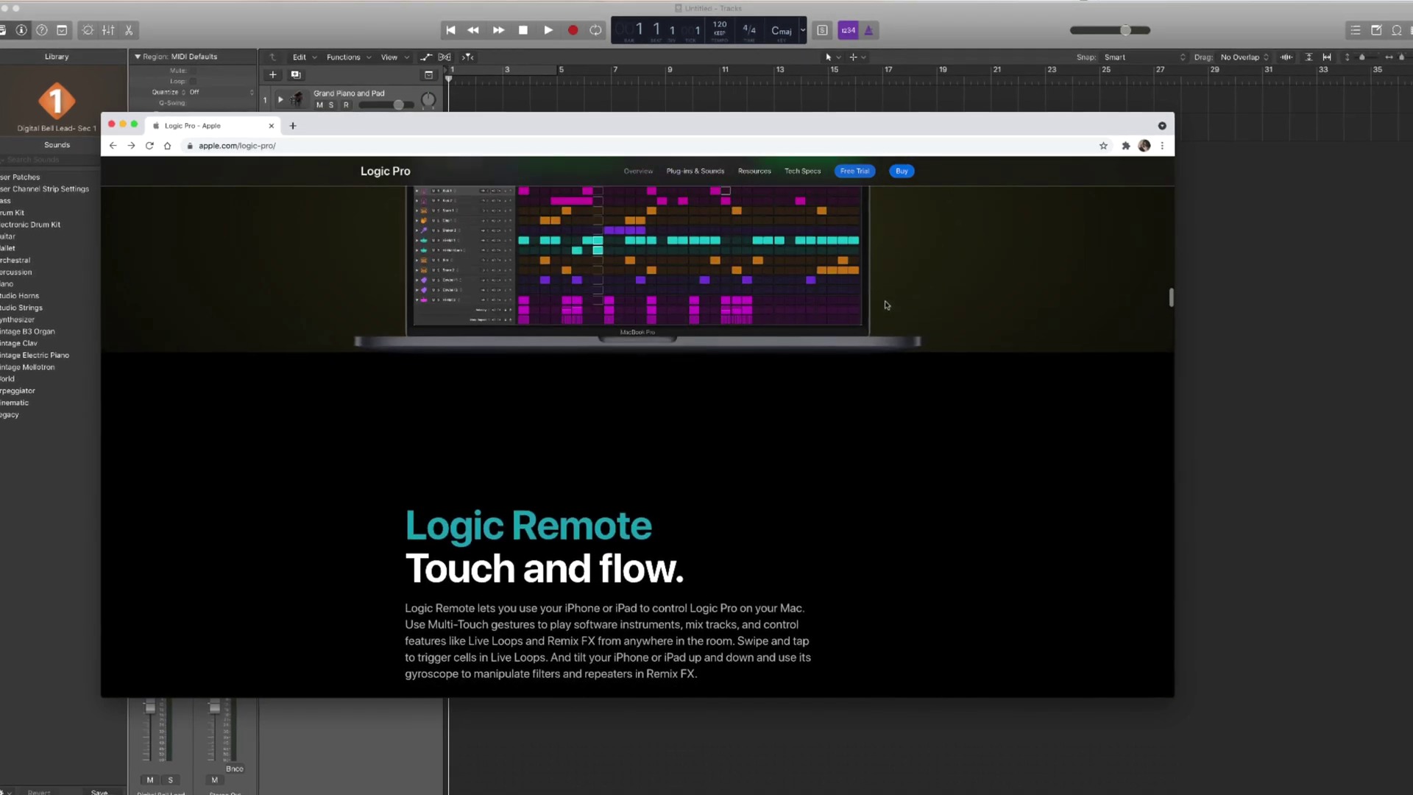
pyautogui.scroll(-10, 887, 304)
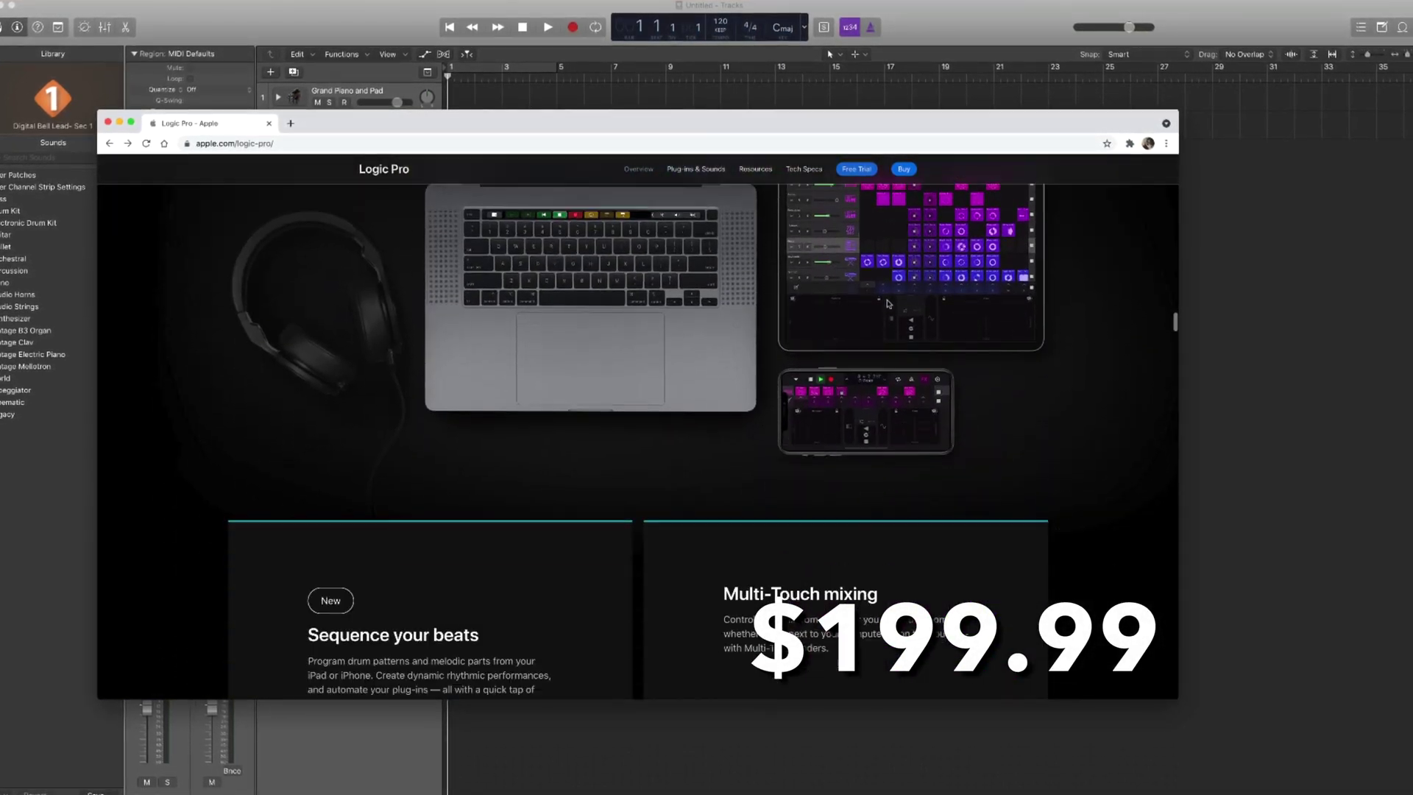
pyautogui.scroll(-10, 888, 303)
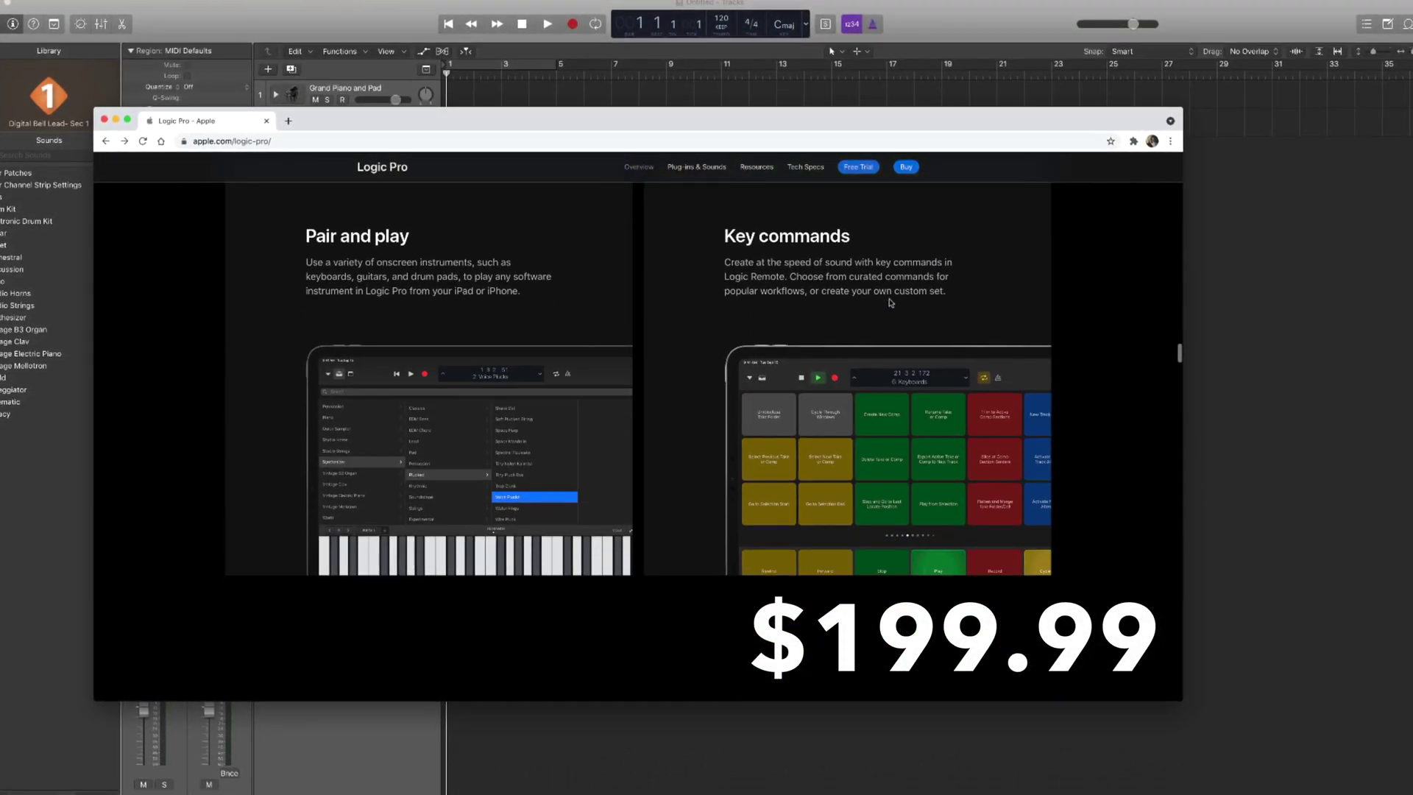
pyautogui.scroll(-10, 892, 302)
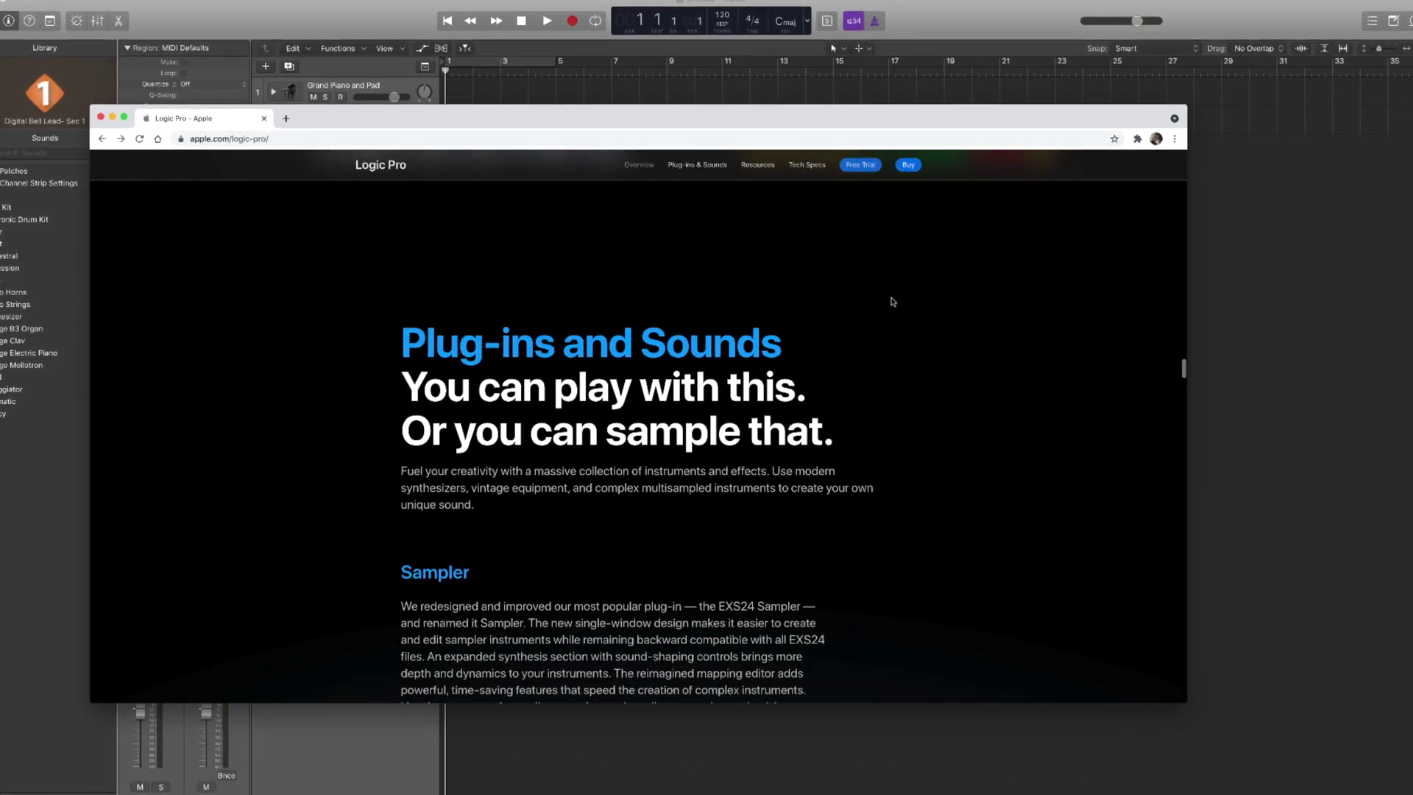
# Finish reading the overview, then open the Logic Pro app's Mac App Store listing
pyautogui.scroll(-5, 893, 301)
pyautogui.scroll(-10, 893, 301)
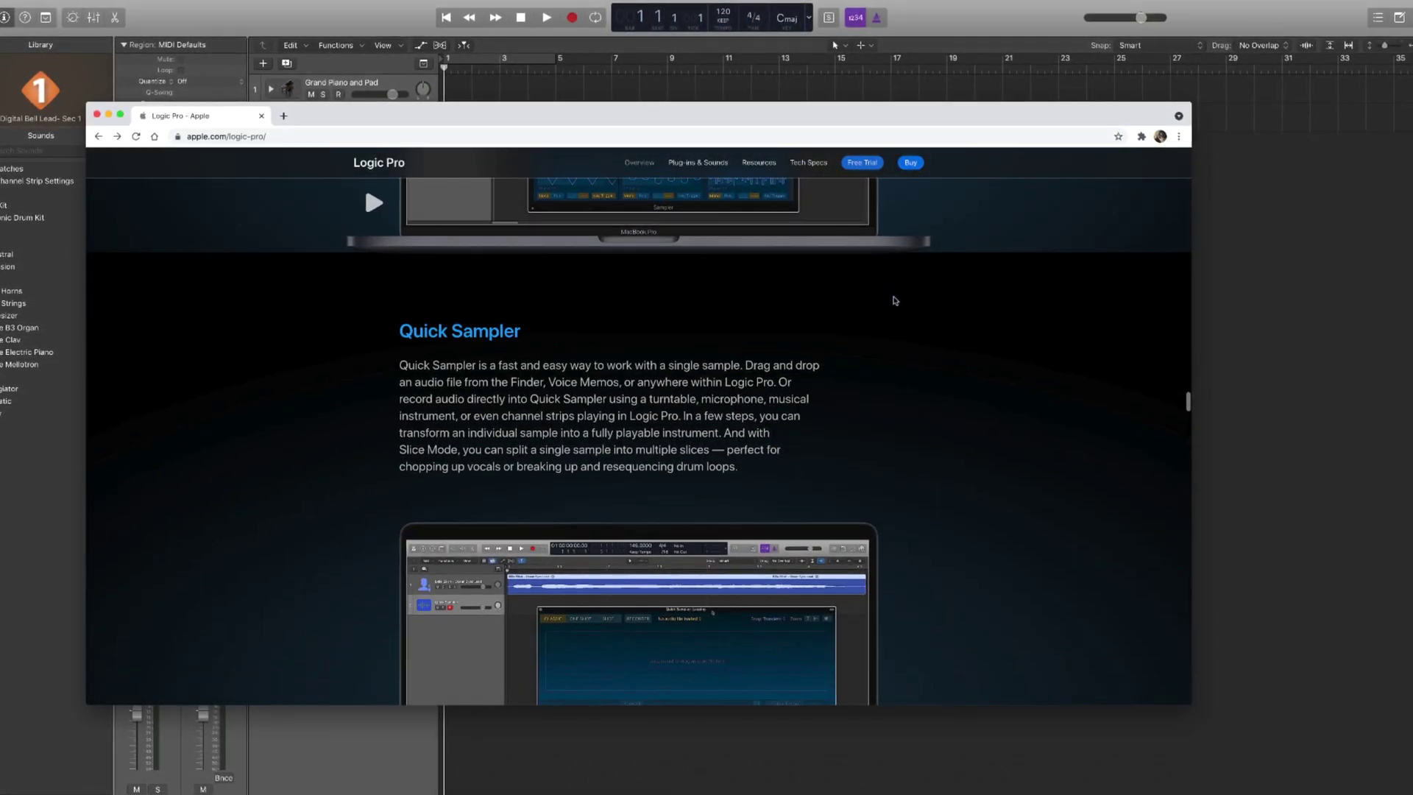
pyautogui.scroll(-10, 895, 300)
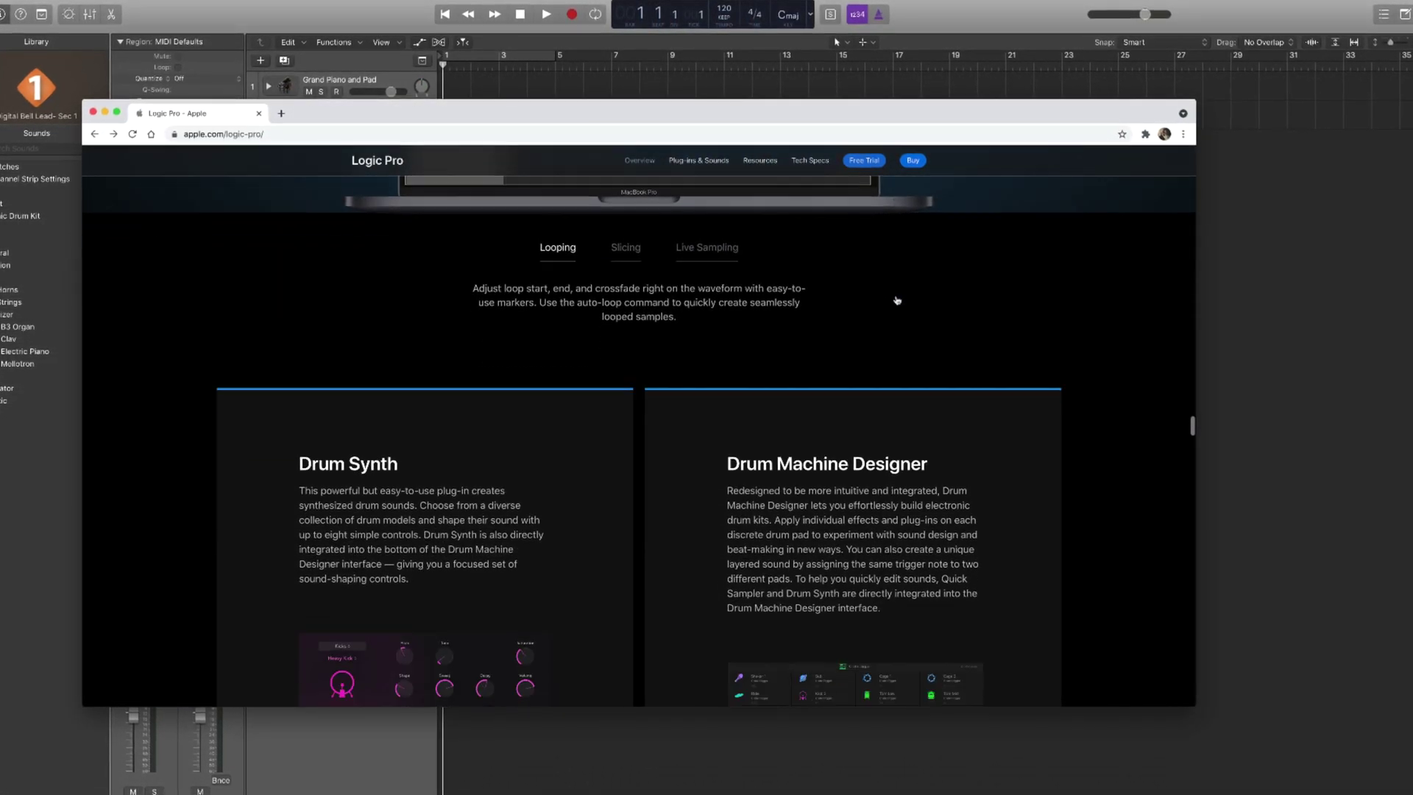
pyautogui.scroll(-10, 897, 300)
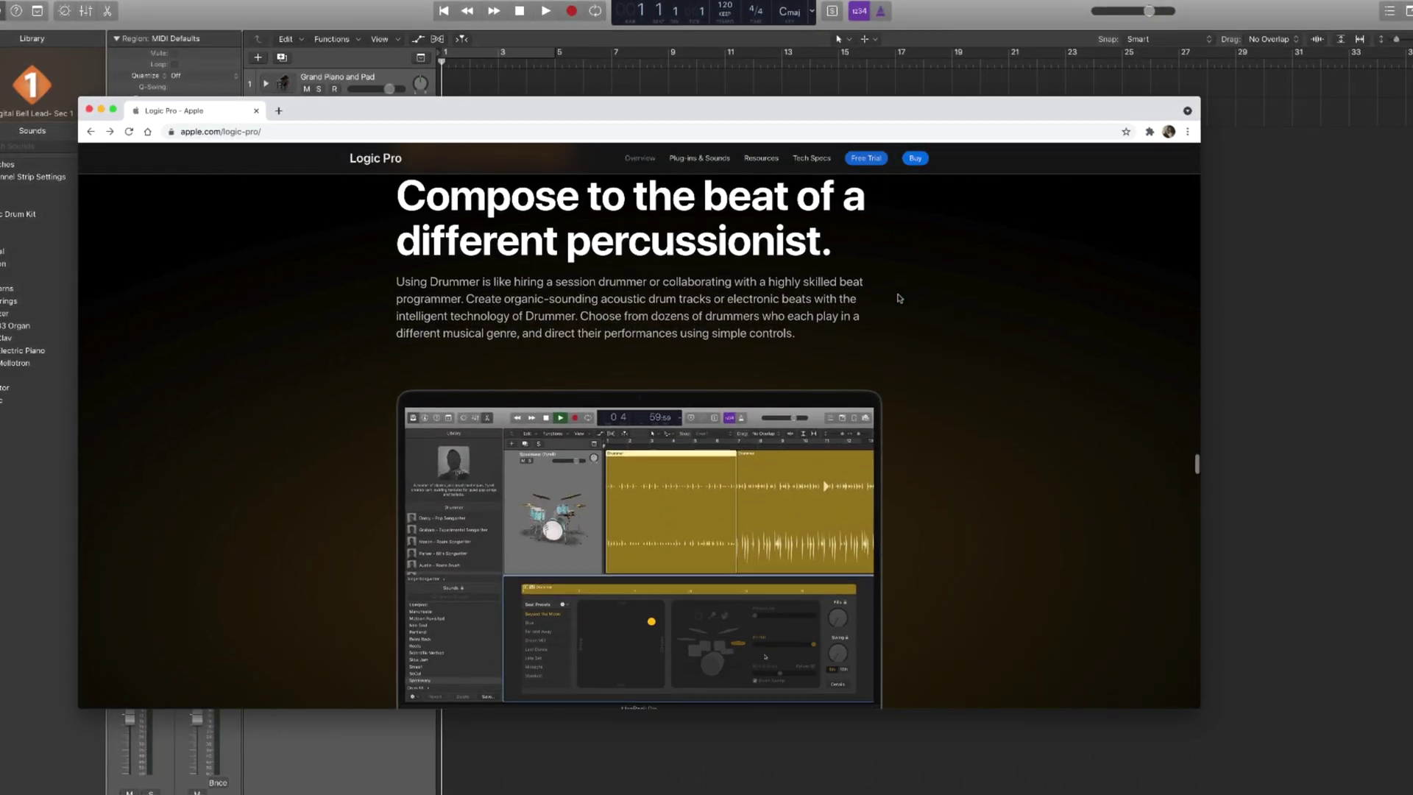
pyautogui.scroll(-10, 899, 298)
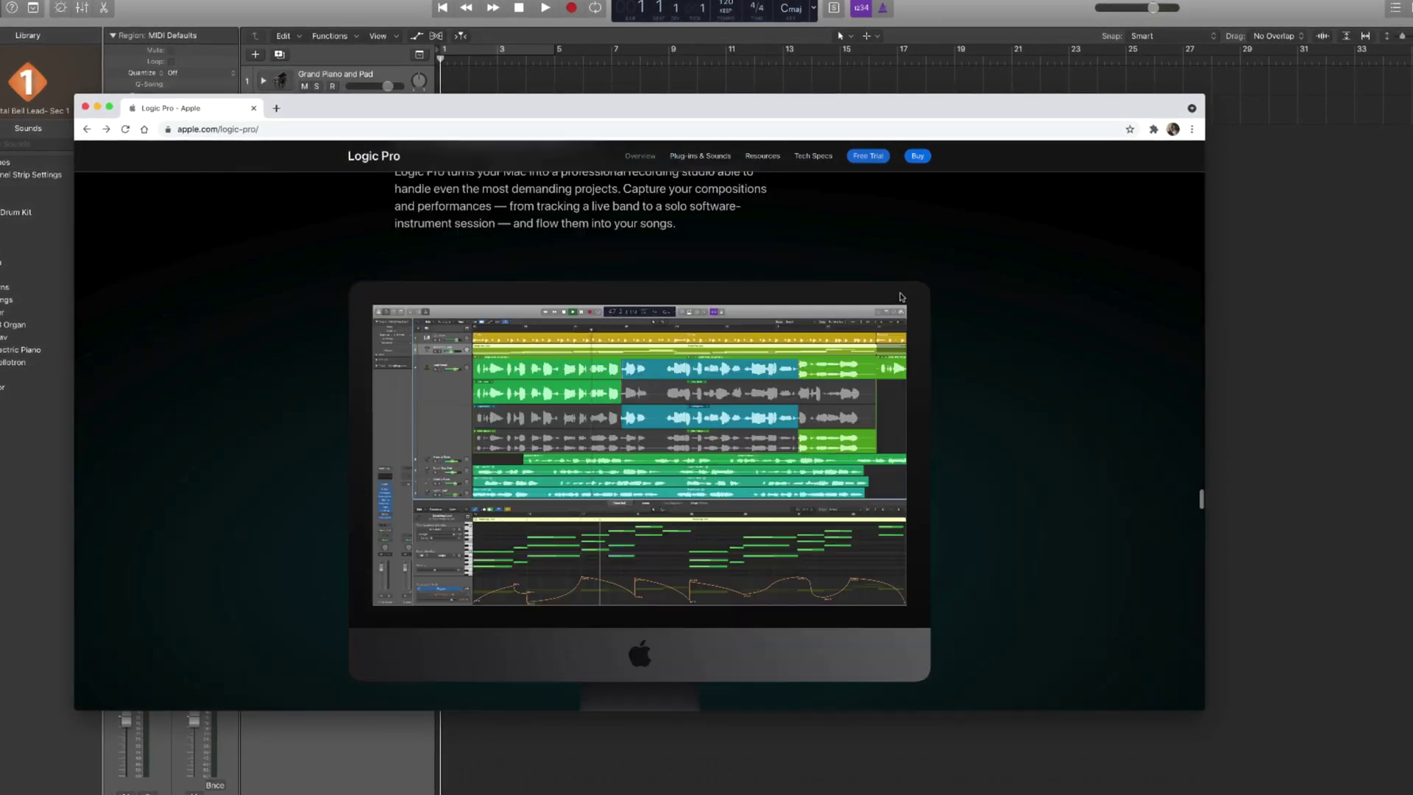
pyautogui.scroll(-10, 902, 296)
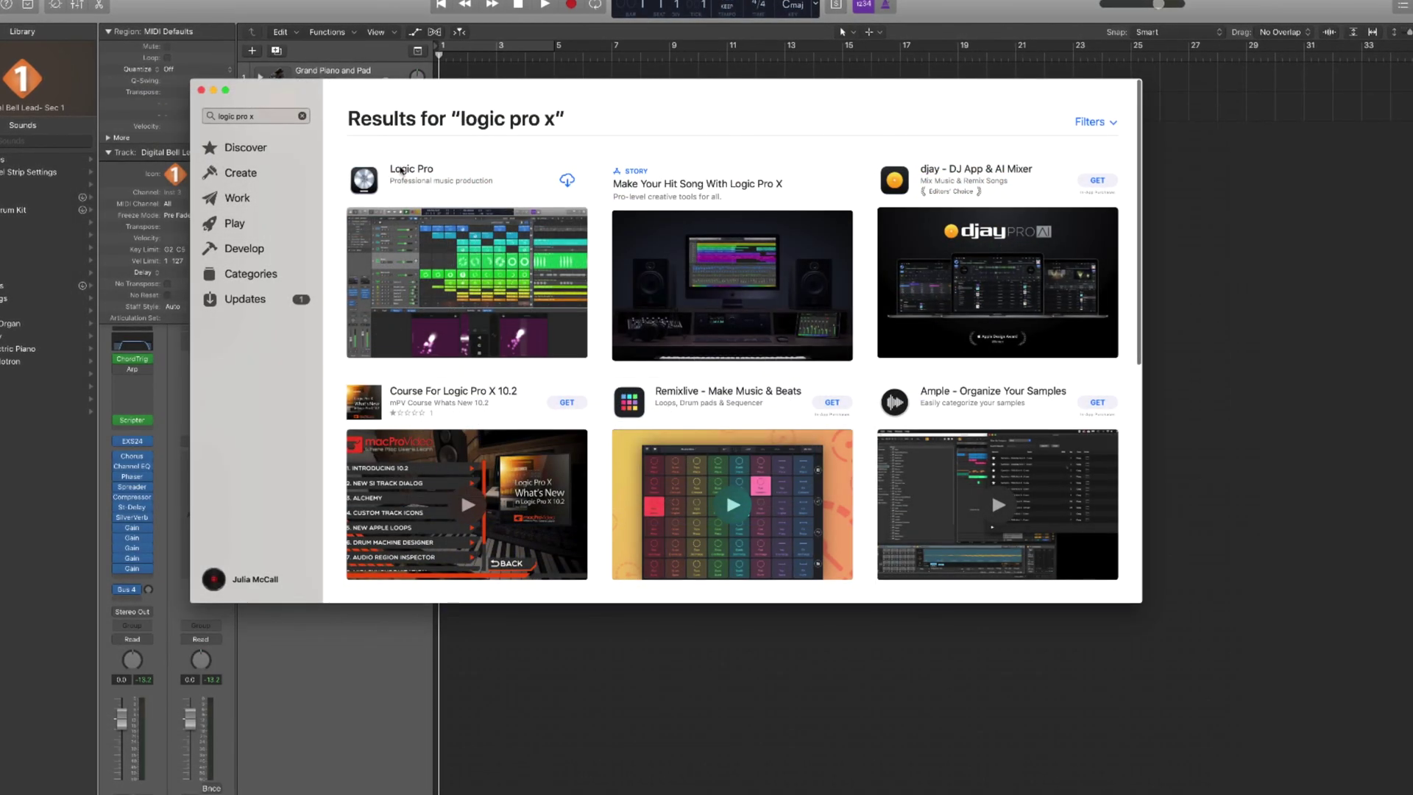
pyautogui.click(402, 171)
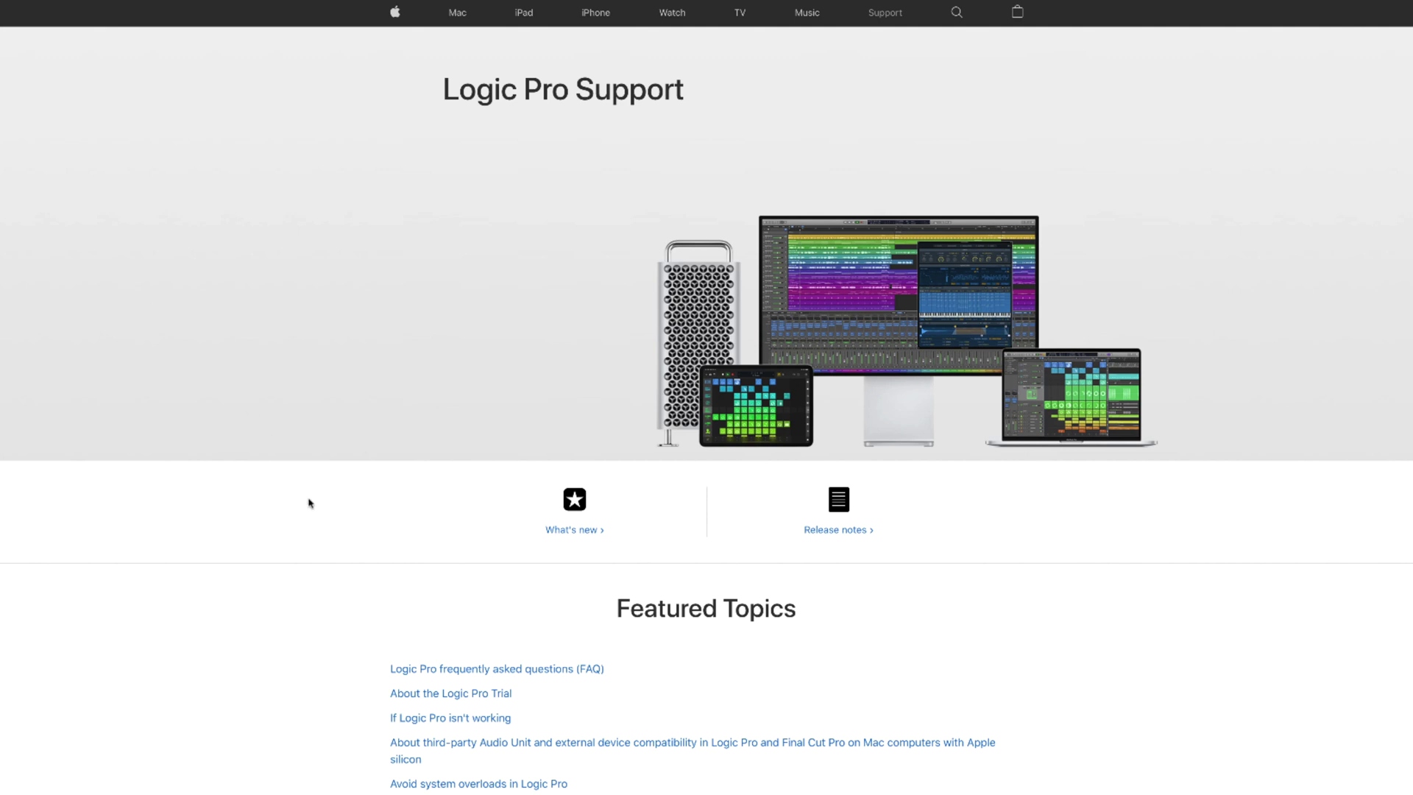
# Open the Logic Pro FAQ article from Apple's Logic Pro Support page and read through it
pyautogui.scroll(-5, 309, 502)
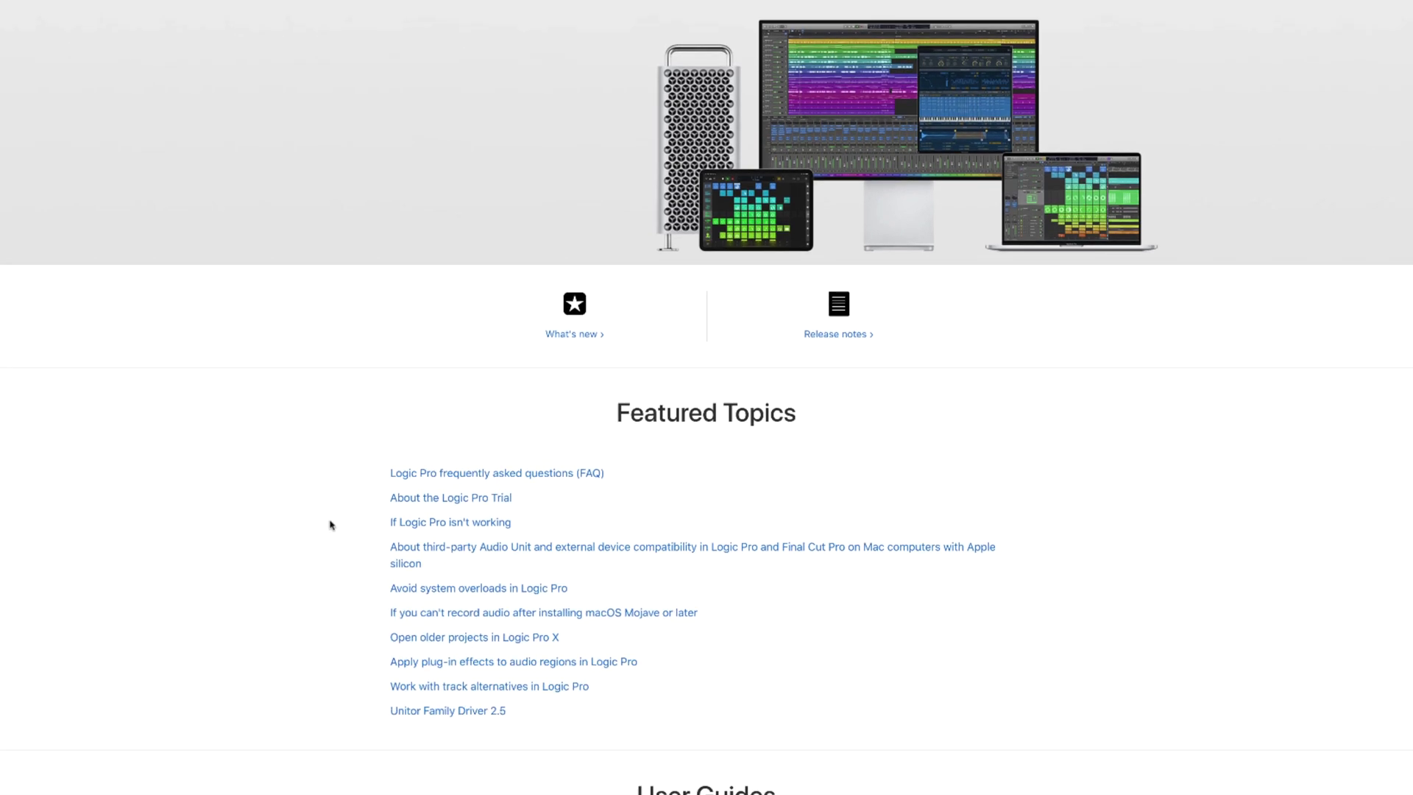
pyautogui.scroll(-1, 330, 525)
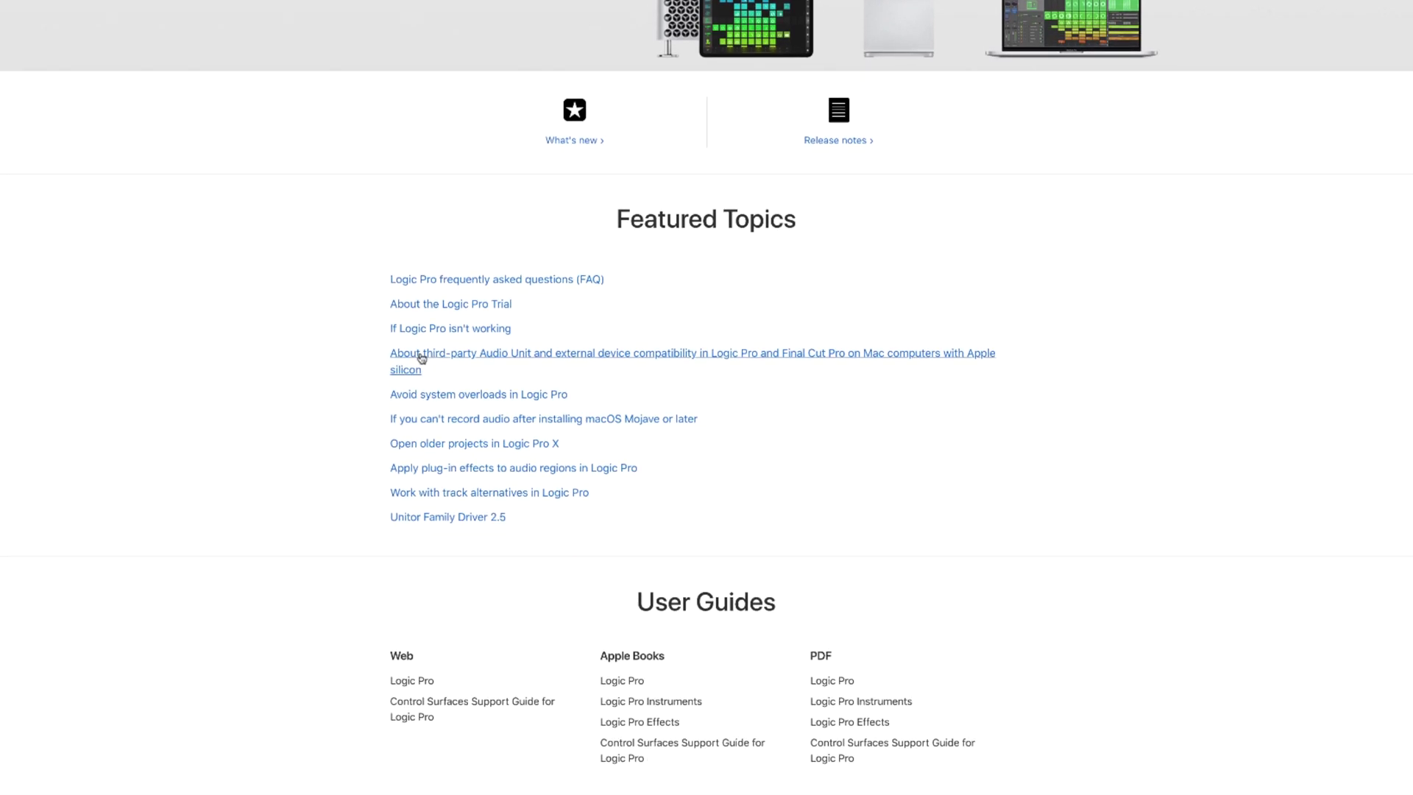
pyautogui.click(452, 279)
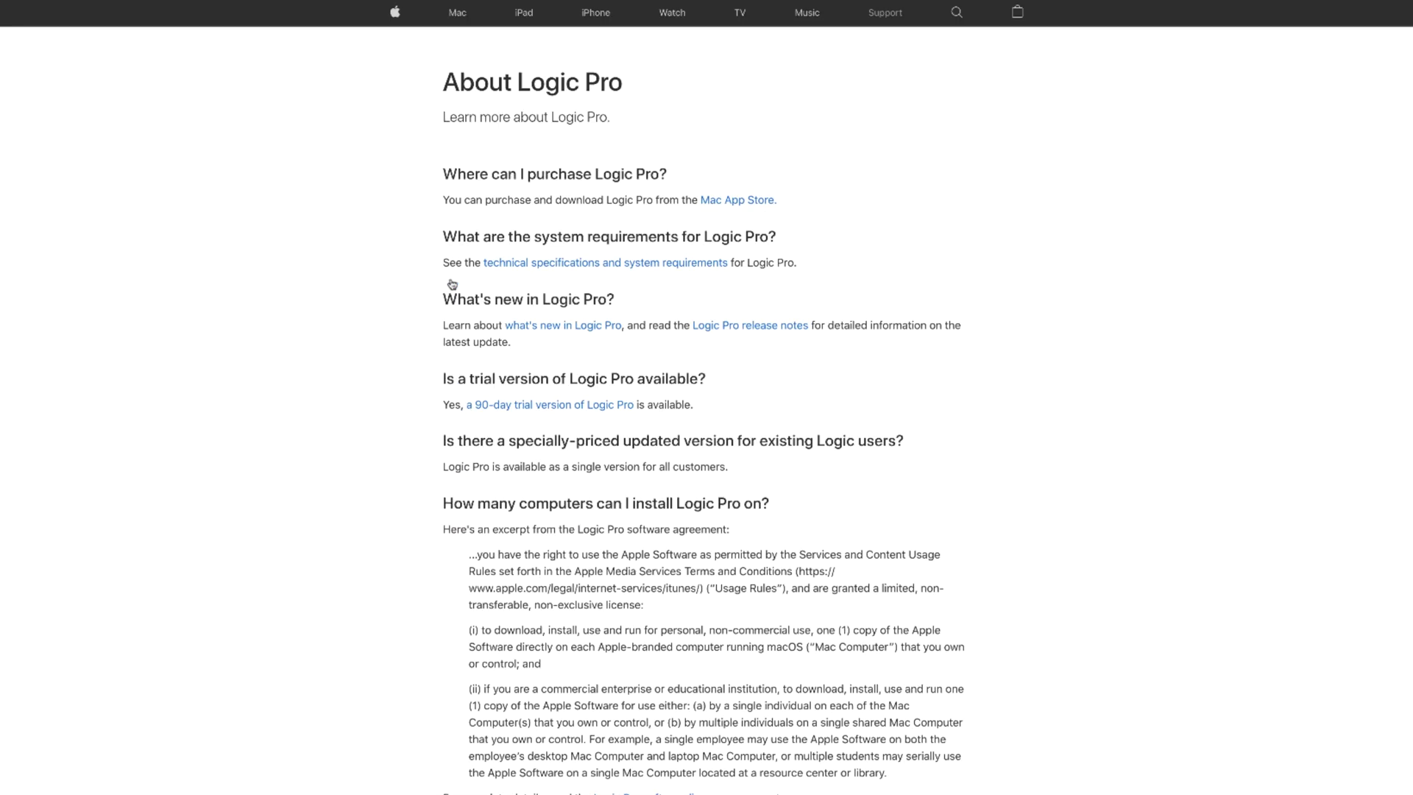
pyautogui.scroll(-4, 358, 414)
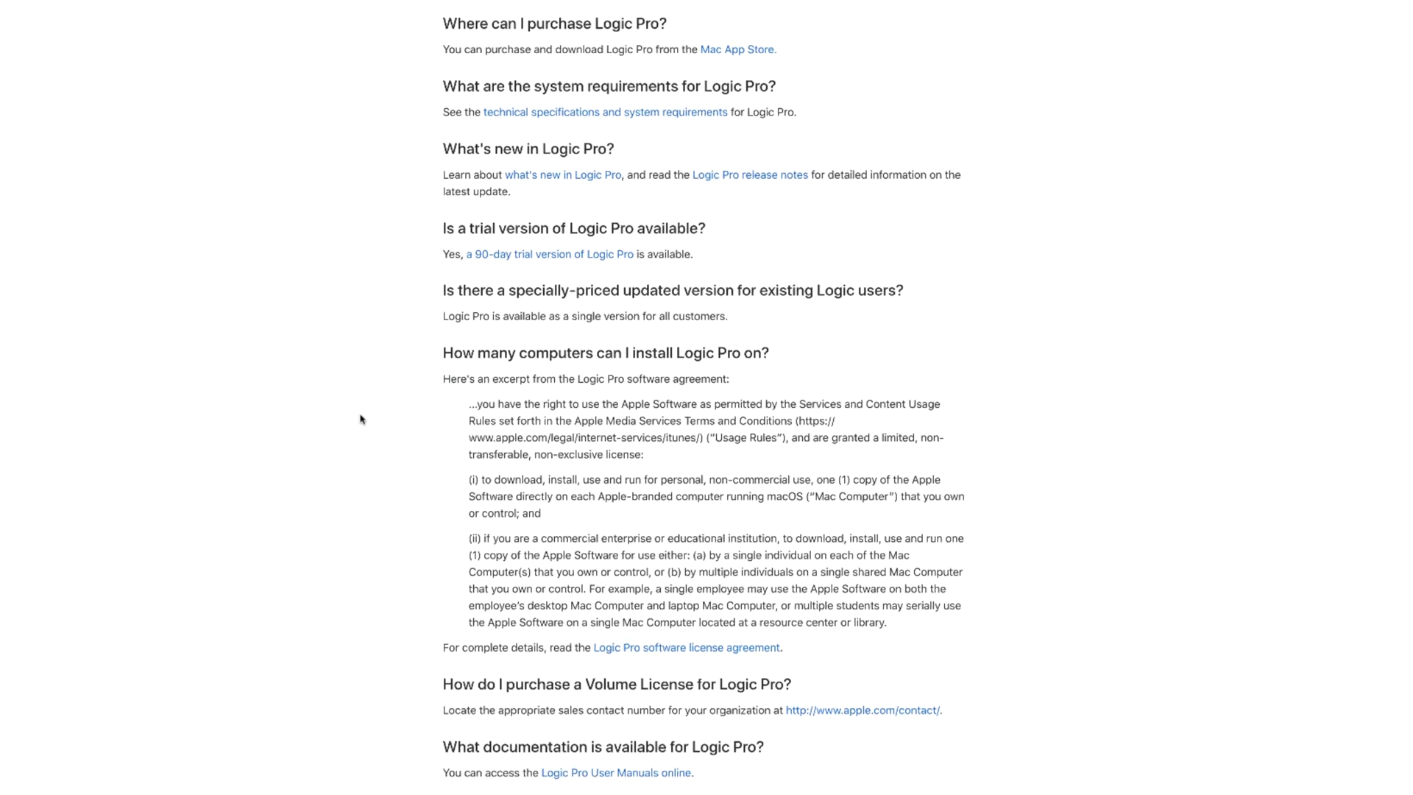
pyautogui.scroll(-5, 360, 419)
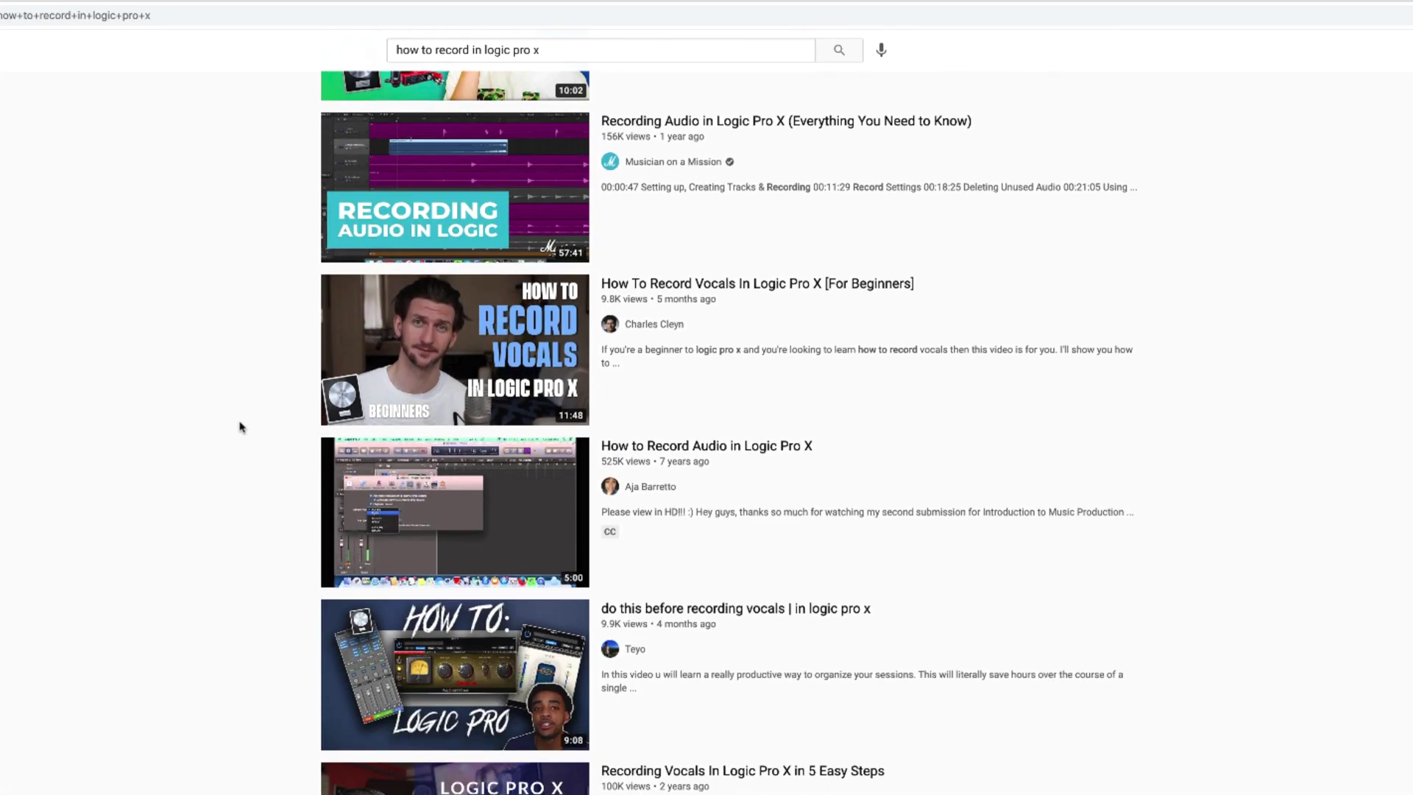
pyautogui.scroll(-5, 239, 425)
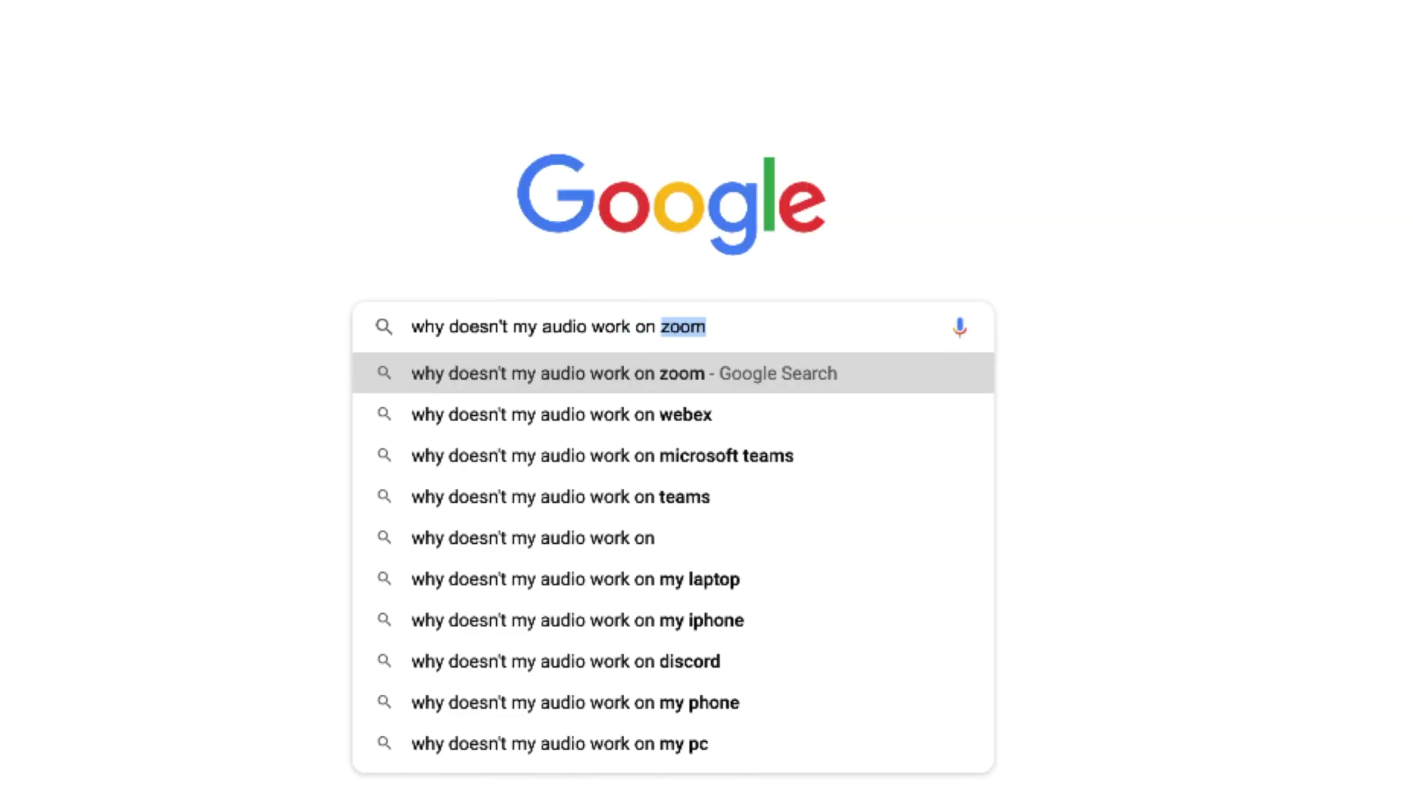
# Complete the Google query with 'logic pro x', run it, and browse the results
pyautogui.write('lo')
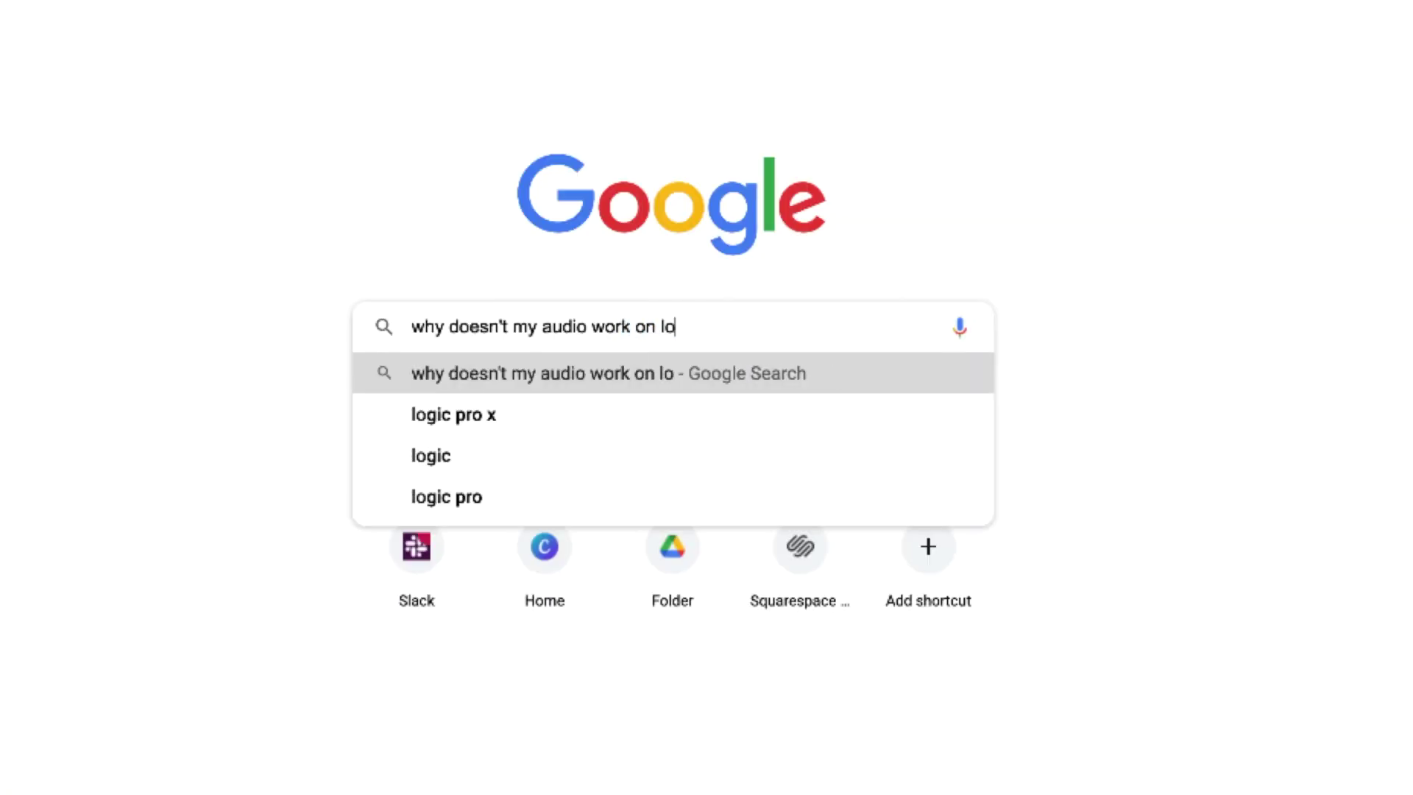
pyautogui.write('gic pro x')
pyautogui.press('Return')
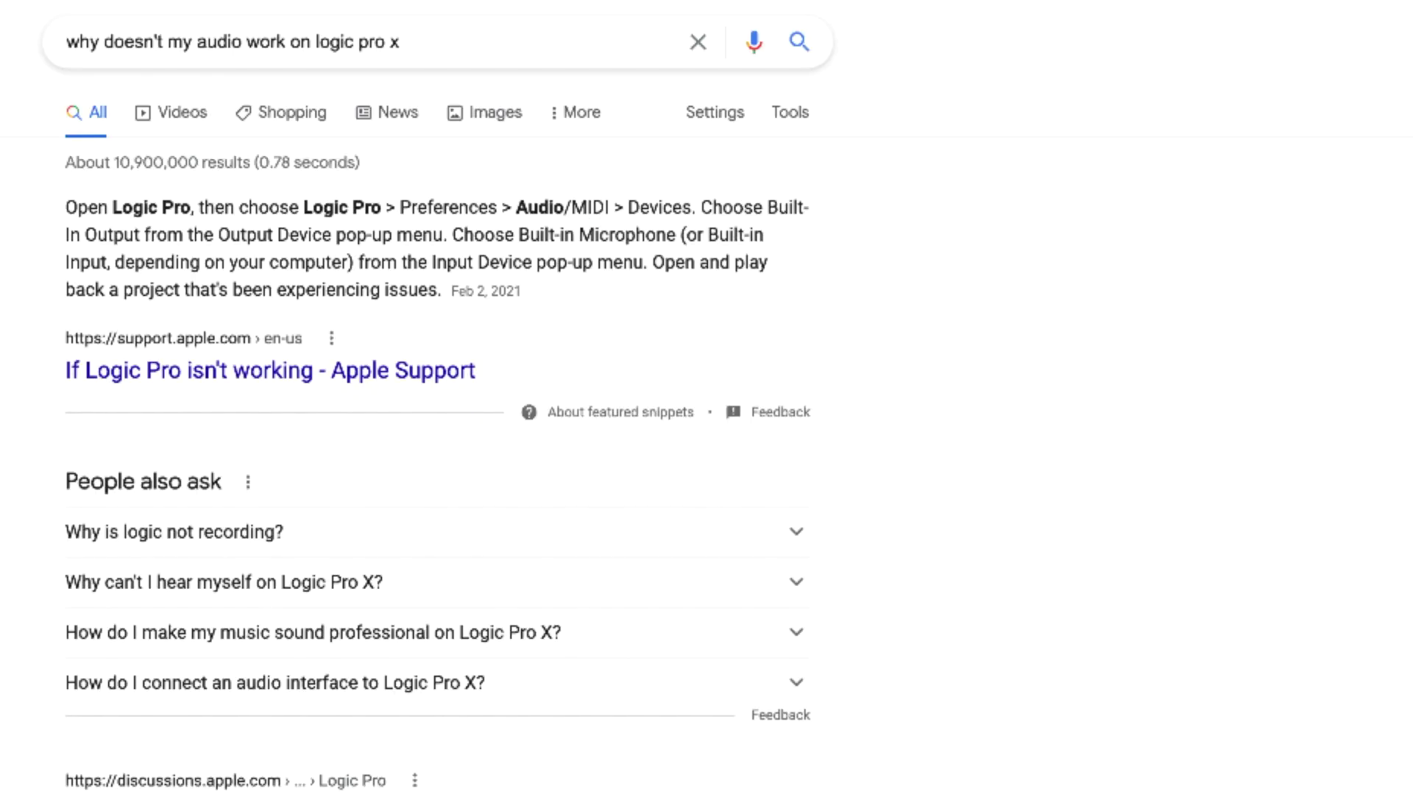
pyautogui.scroll(-8, 1131, 148)
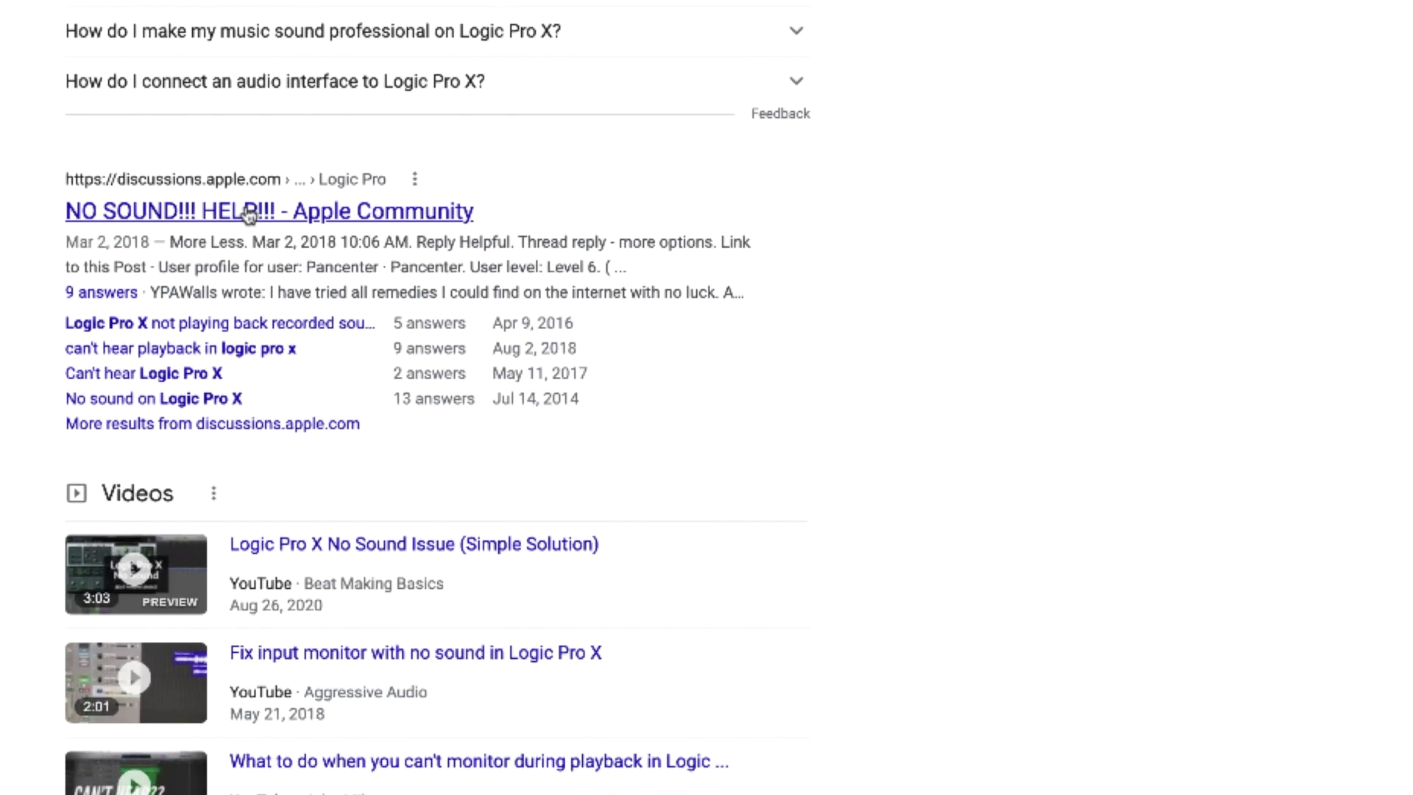
# Open the Apple Community thread 'NO SOUND!!! HELP!!!' and read its replies
pyautogui.click(248, 212)
pyautogui.scroll(-6, 183, 486)
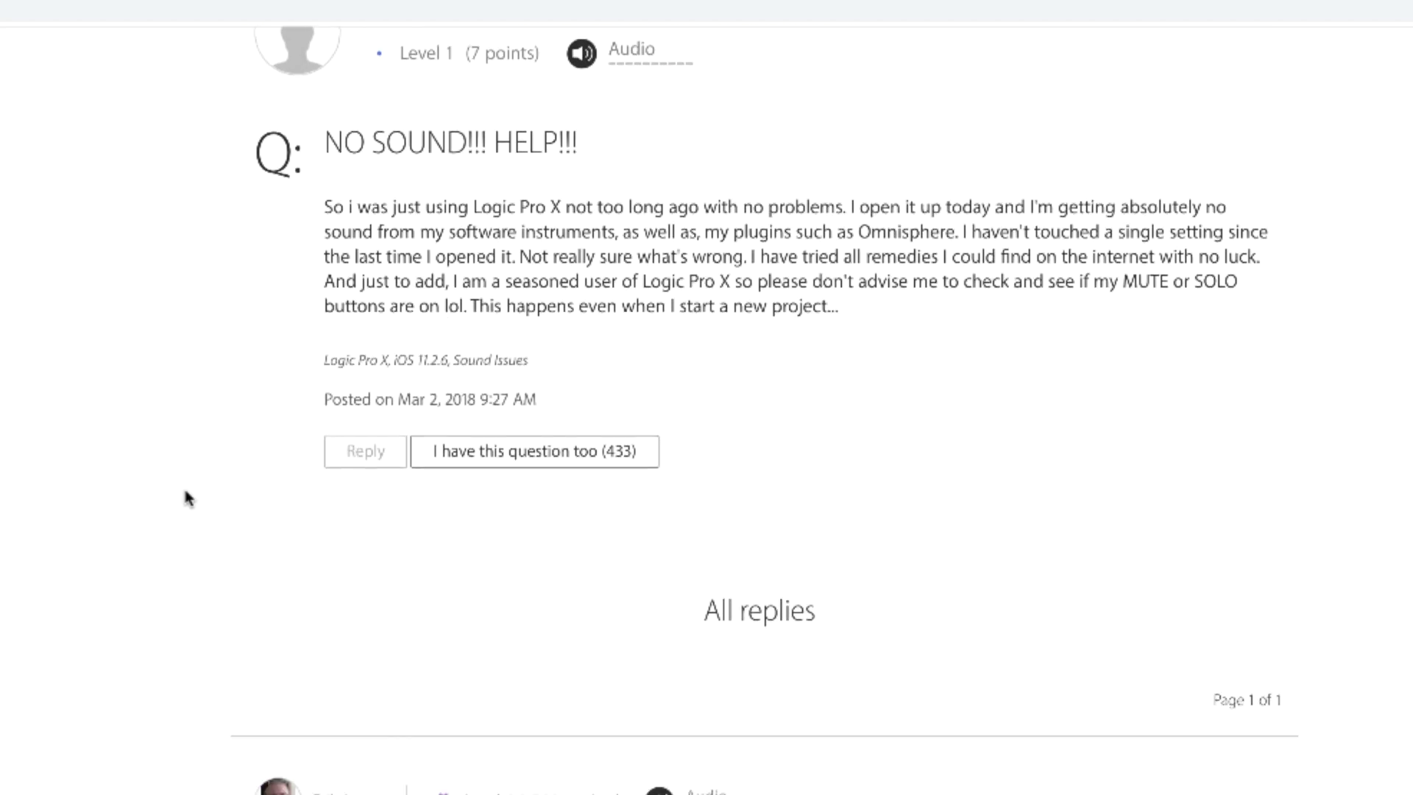
pyautogui.scroll(-10, 185, 497)
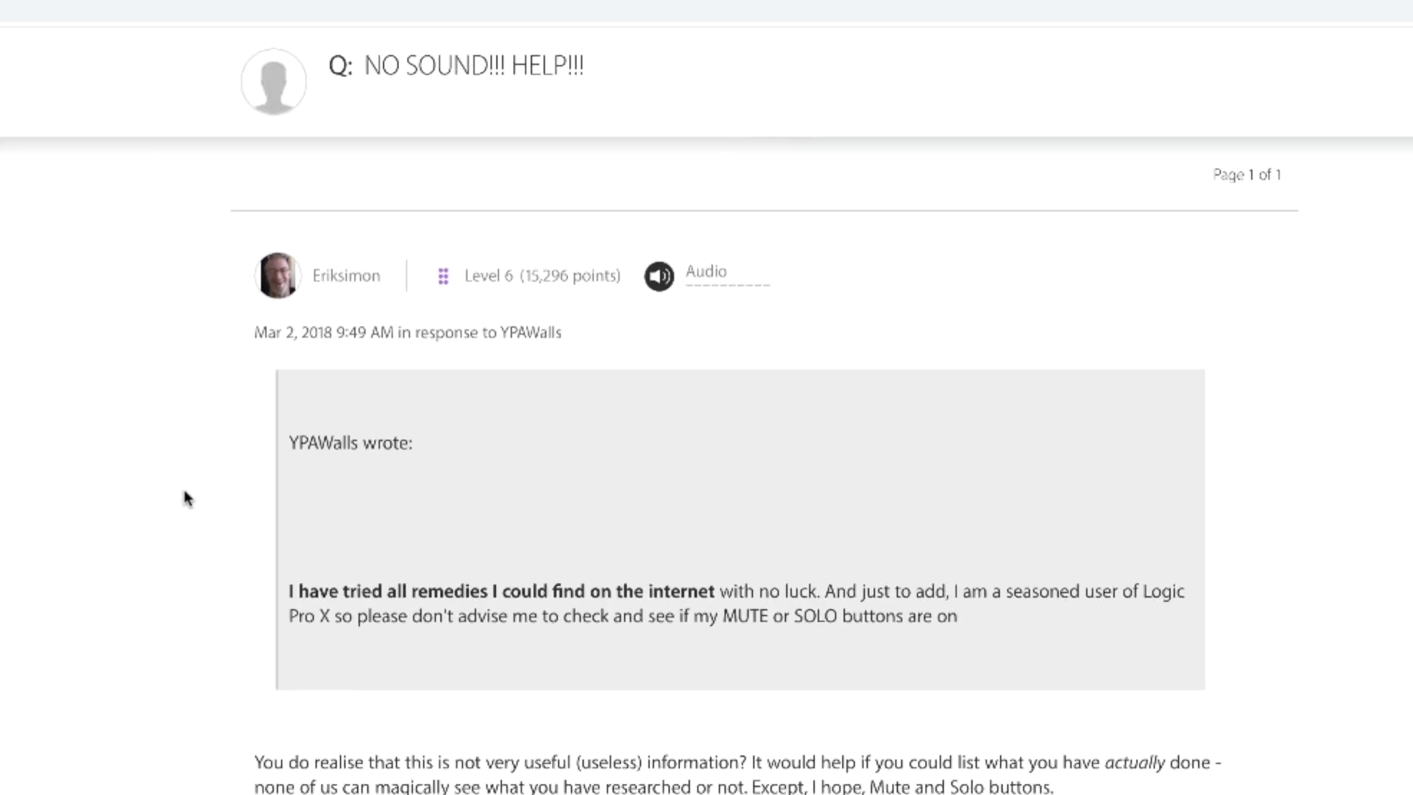
pyautogui.scroll(-10, 185, 497)
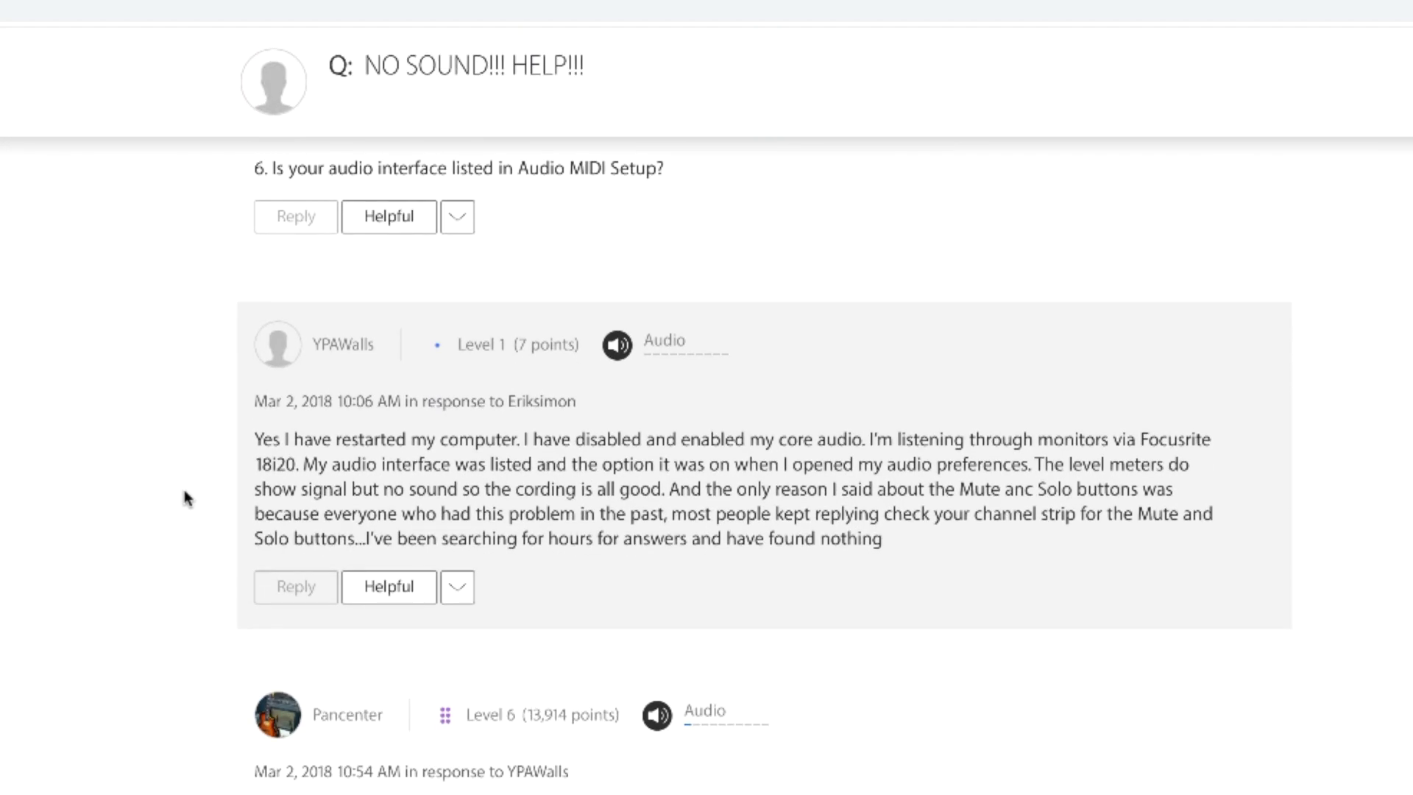
pyautogui.scroll(-9, 185, 497)
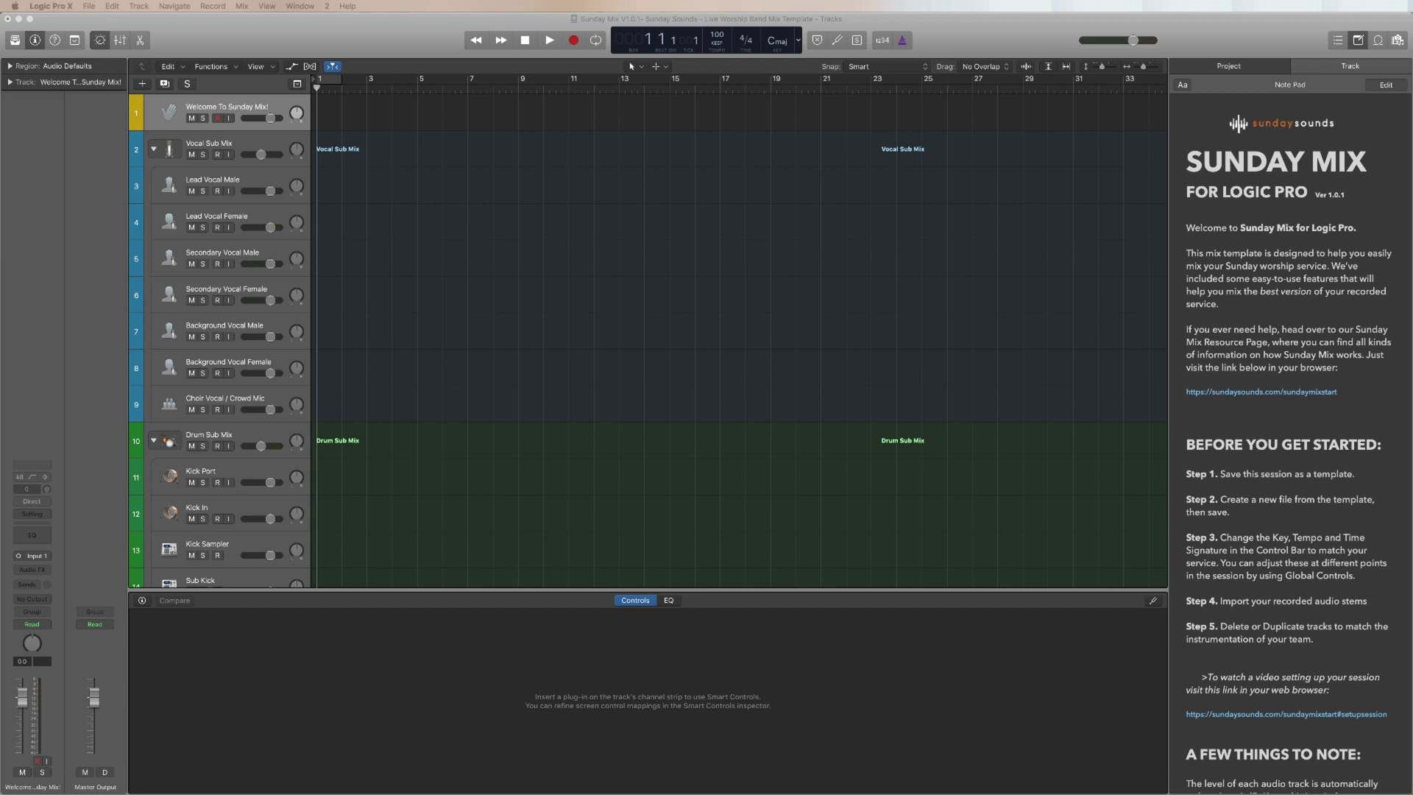
# Drop Vox.wav onto Lead Vocal Male and Kick.wav onto Kick Port, with the Kick region starting at bar 1
pyautogui.moveTo(7, 247); pyautogui.dragTo(320, 195)
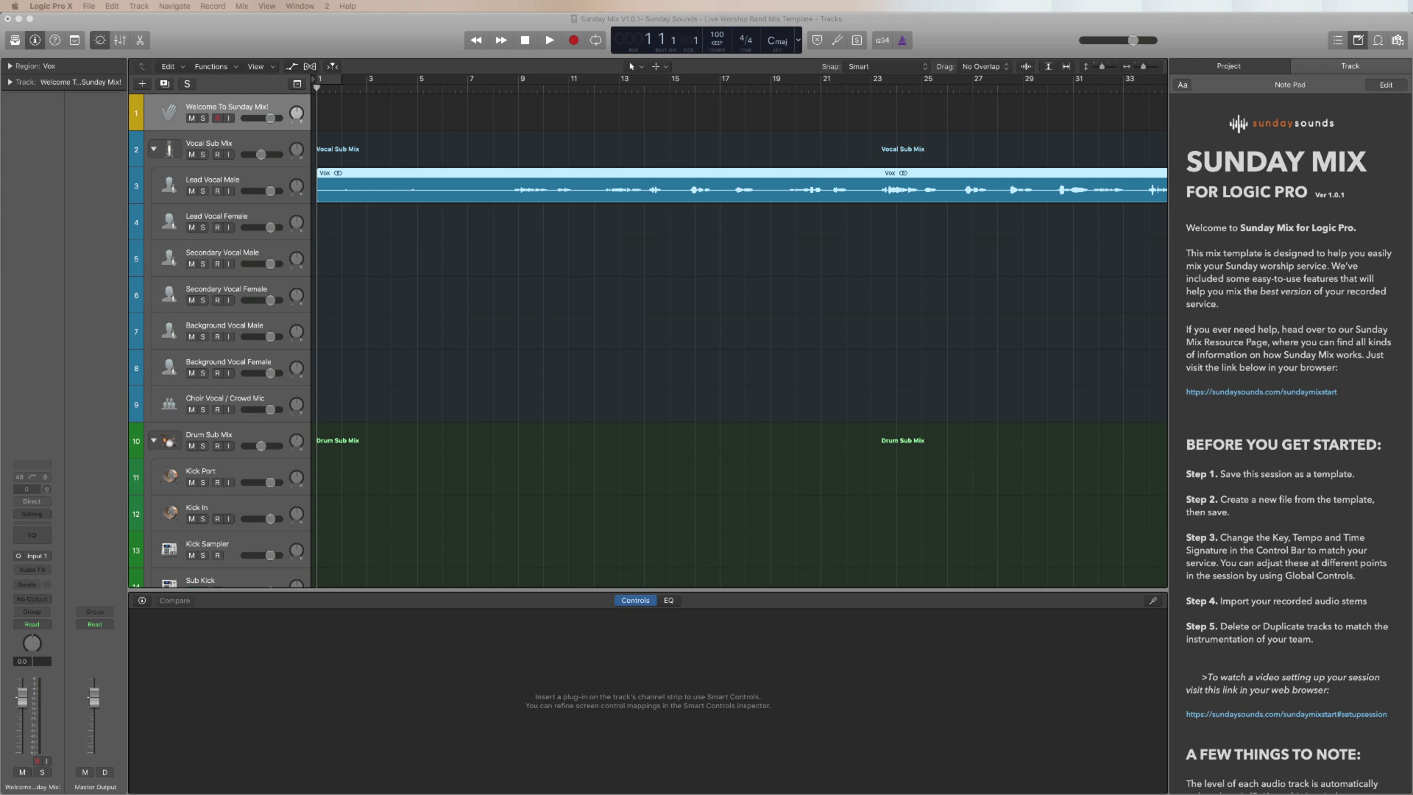
pyautogui.moveTo(7, 574); pyautogui.dragTo(386, 486)
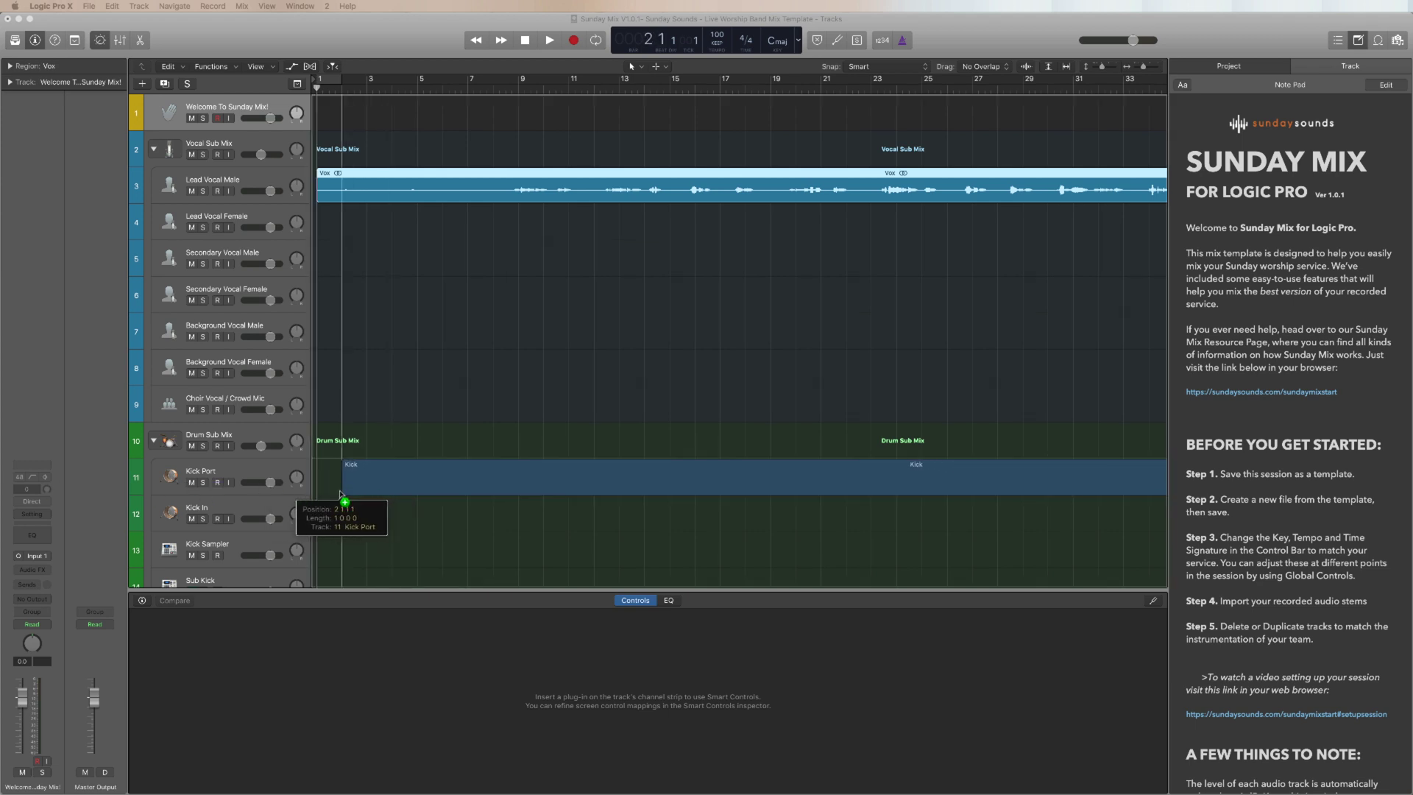
pyautogui.moveTo(339, 493); pyautogui.dragTo(319, 494)
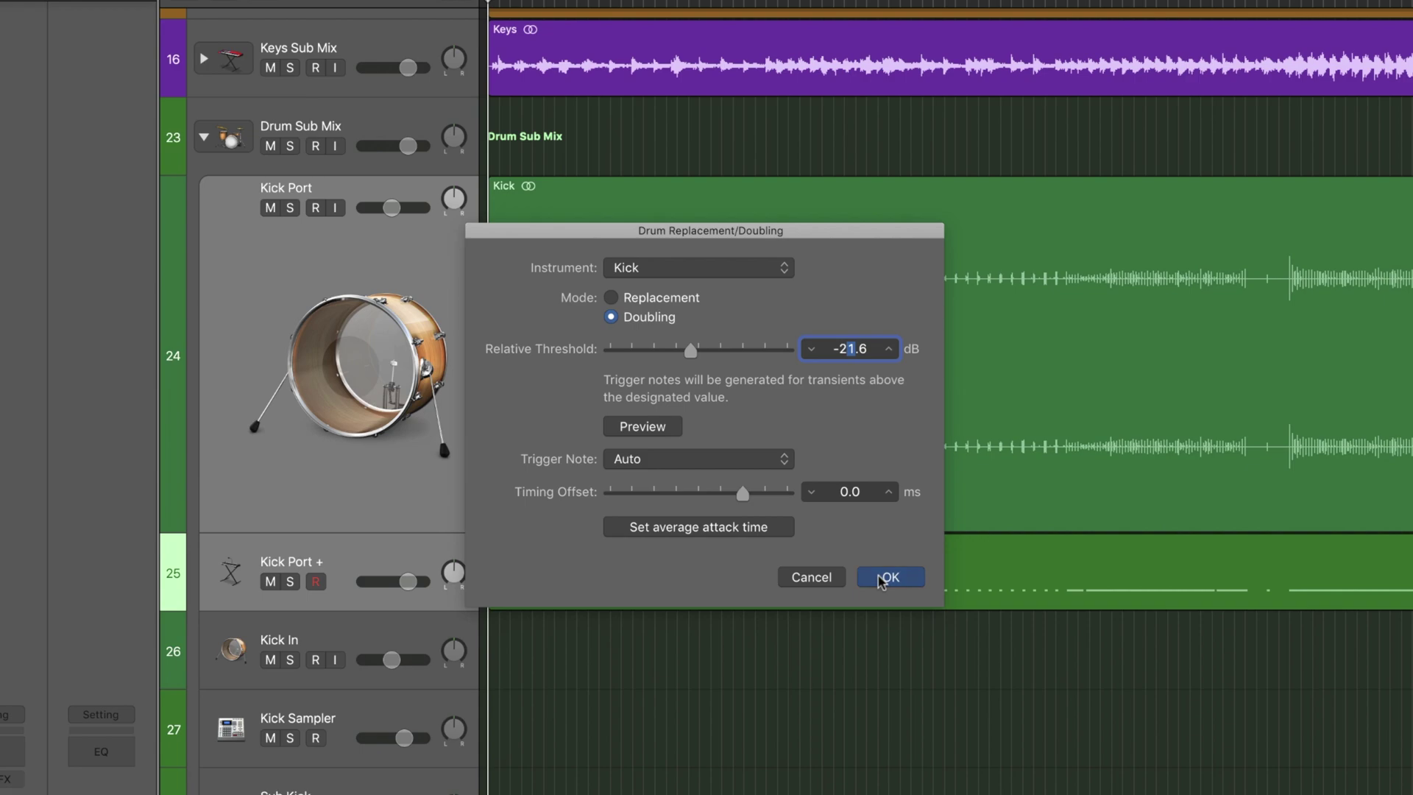
# Apply Kick doubling in Drum Replacement/Doubling, then reveal the Sunday Keys Overdubs patch tracks
pyautogui.click(885, 578)
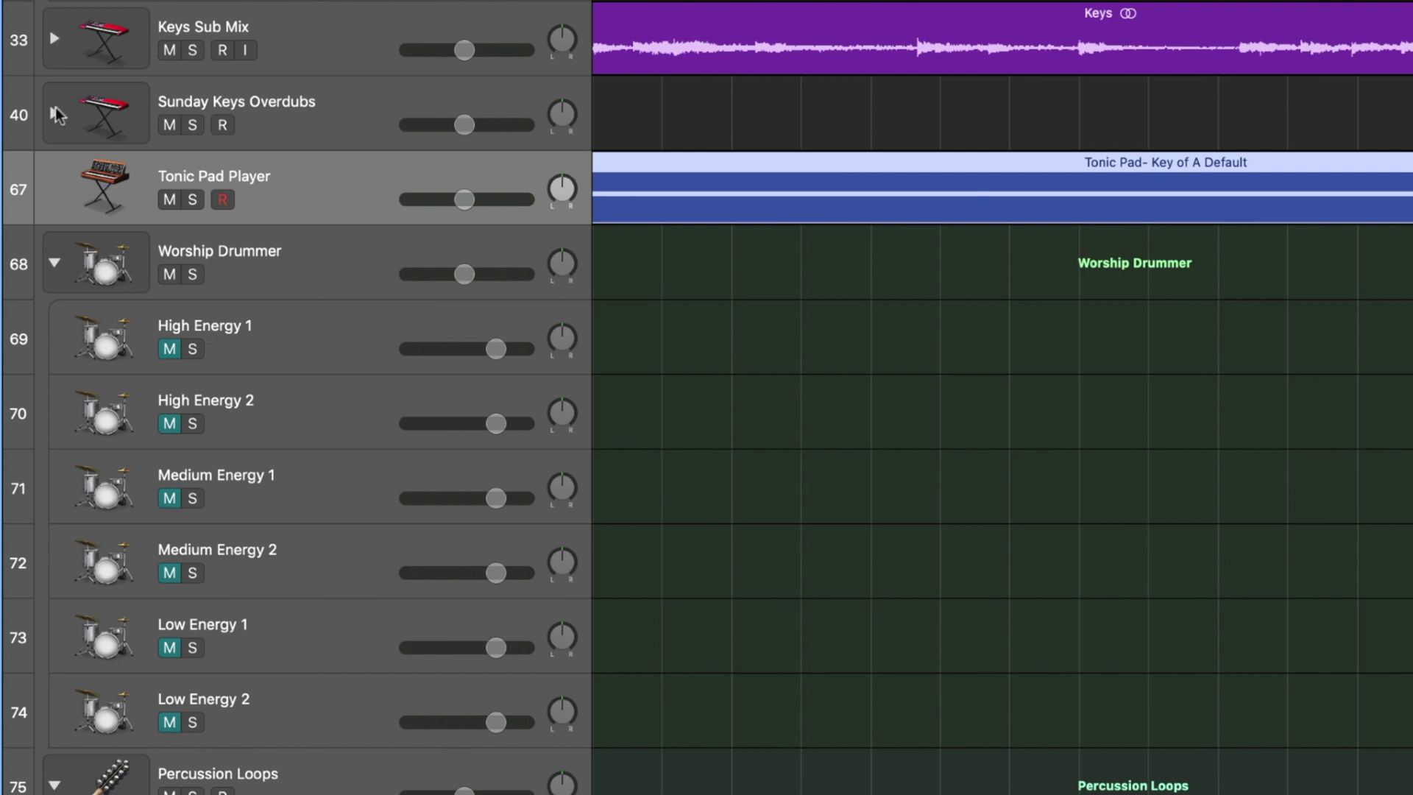
pyautogui.click(54, 114)
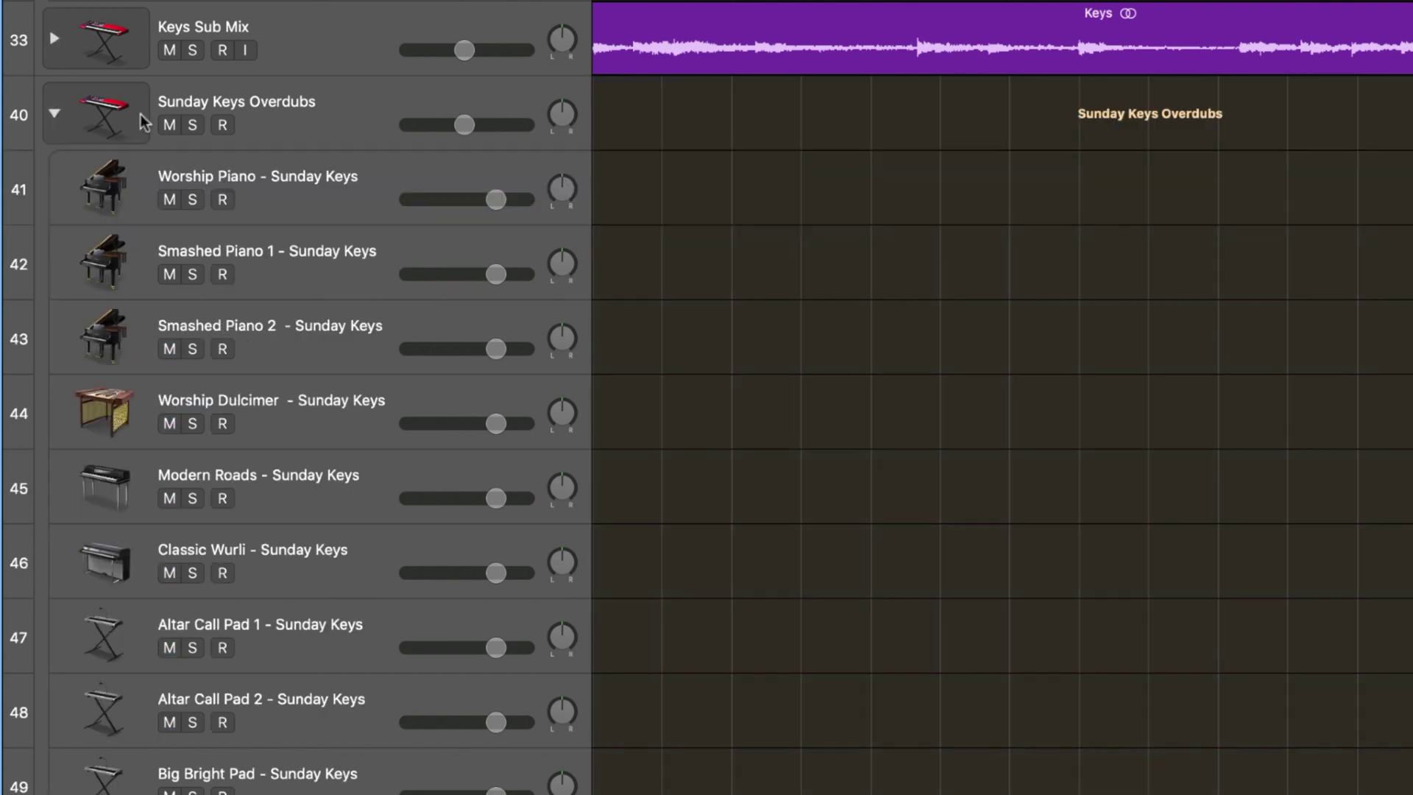
pyautogui.scroll(-15, 822, 230)
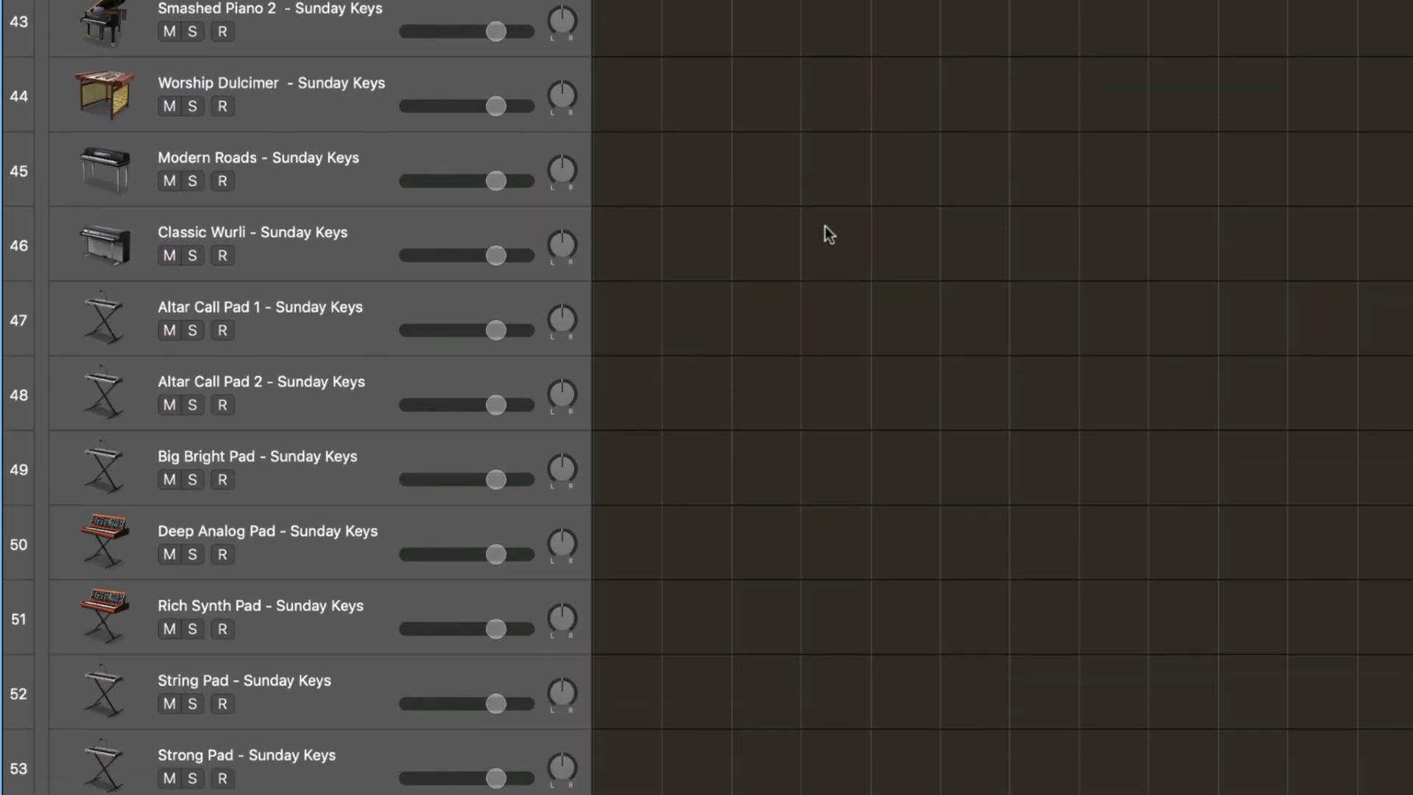
pyautogui.scroll(-7, 825, 228)
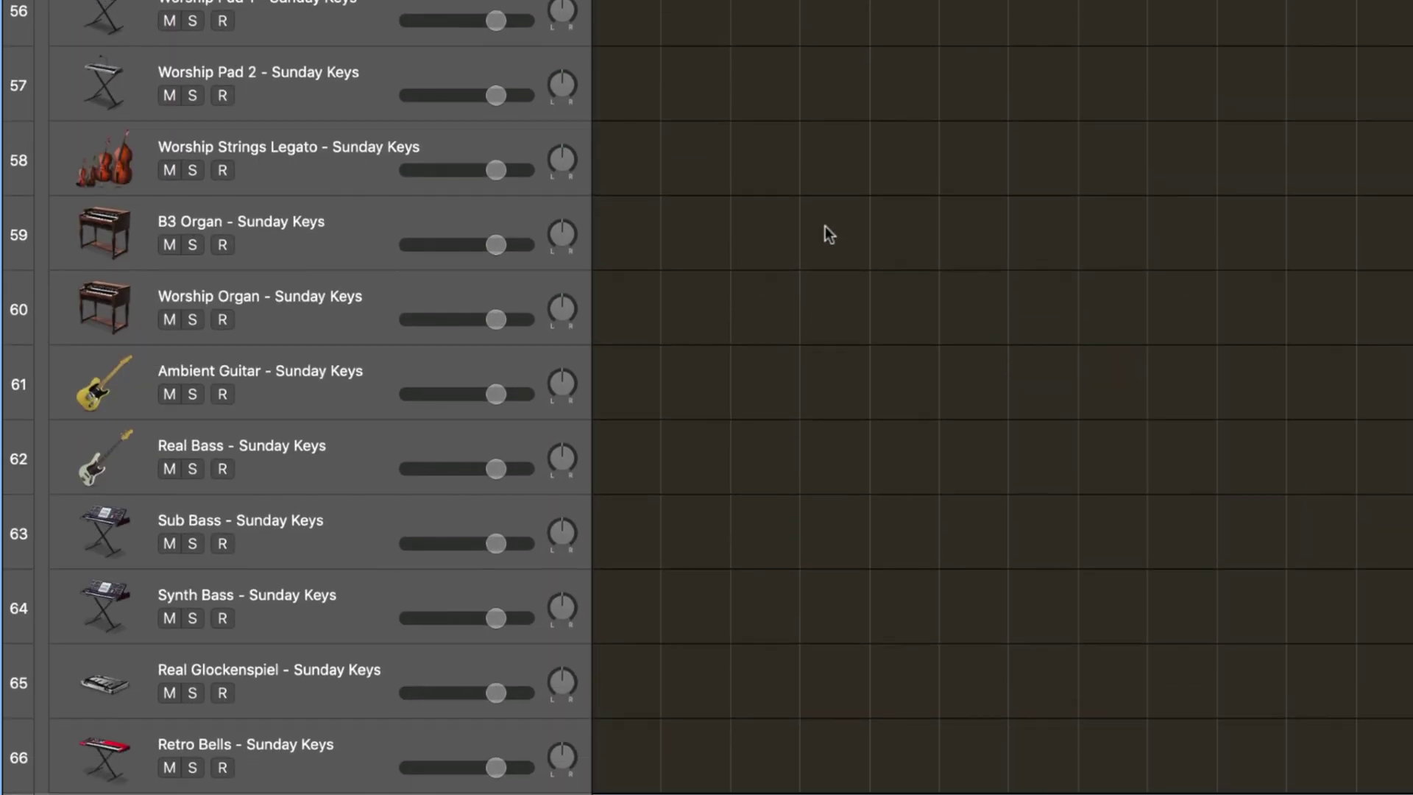
pyautogui.scroll(-2, 824, 227)
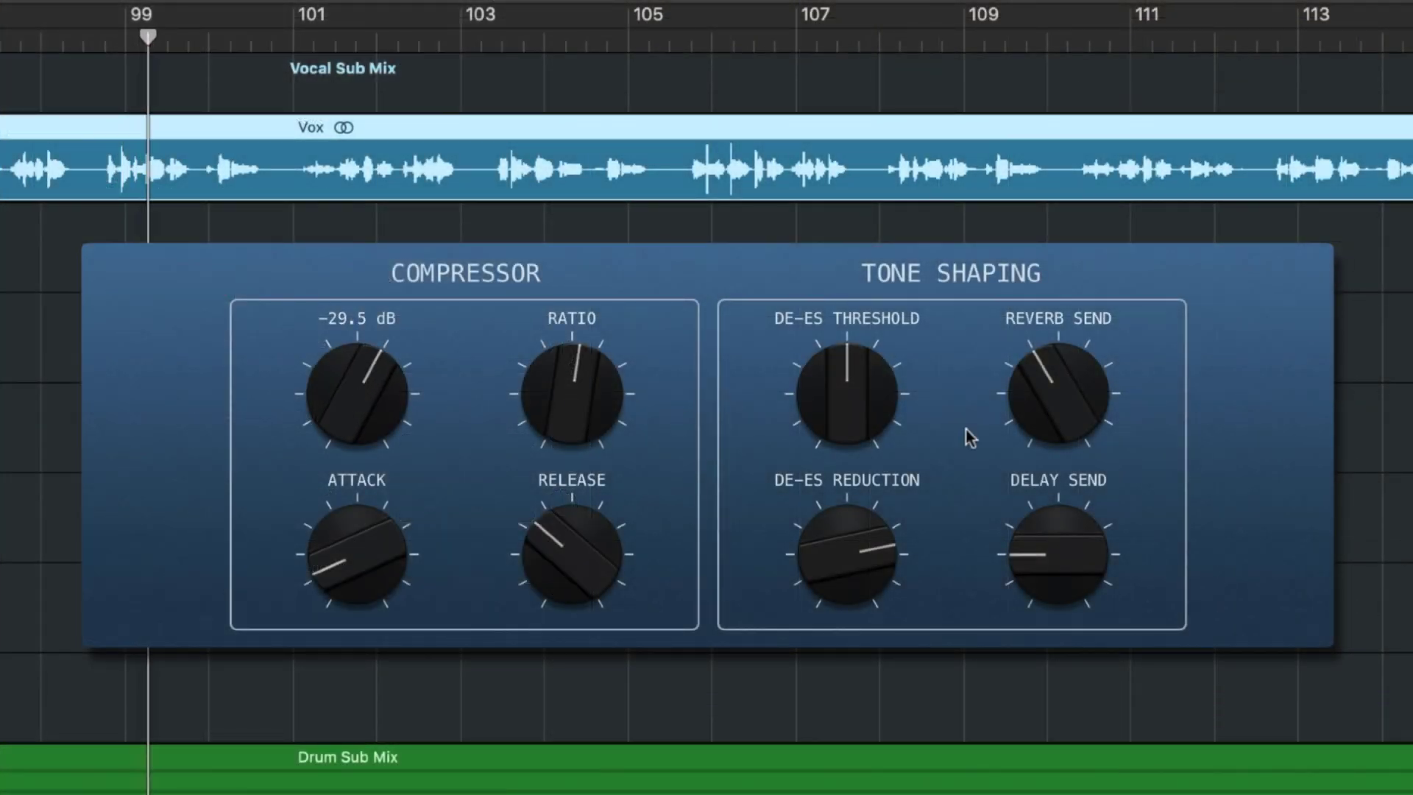
# Raise vocal reverb send to -11.5 dB, bass BASS to 8.3, acoustic chorus to 10%, and lower BODY
pyautogui.moveTo(1062, 408); pyautogui.dragTo(1059, 372)
pyautogui.click(1026, 548)
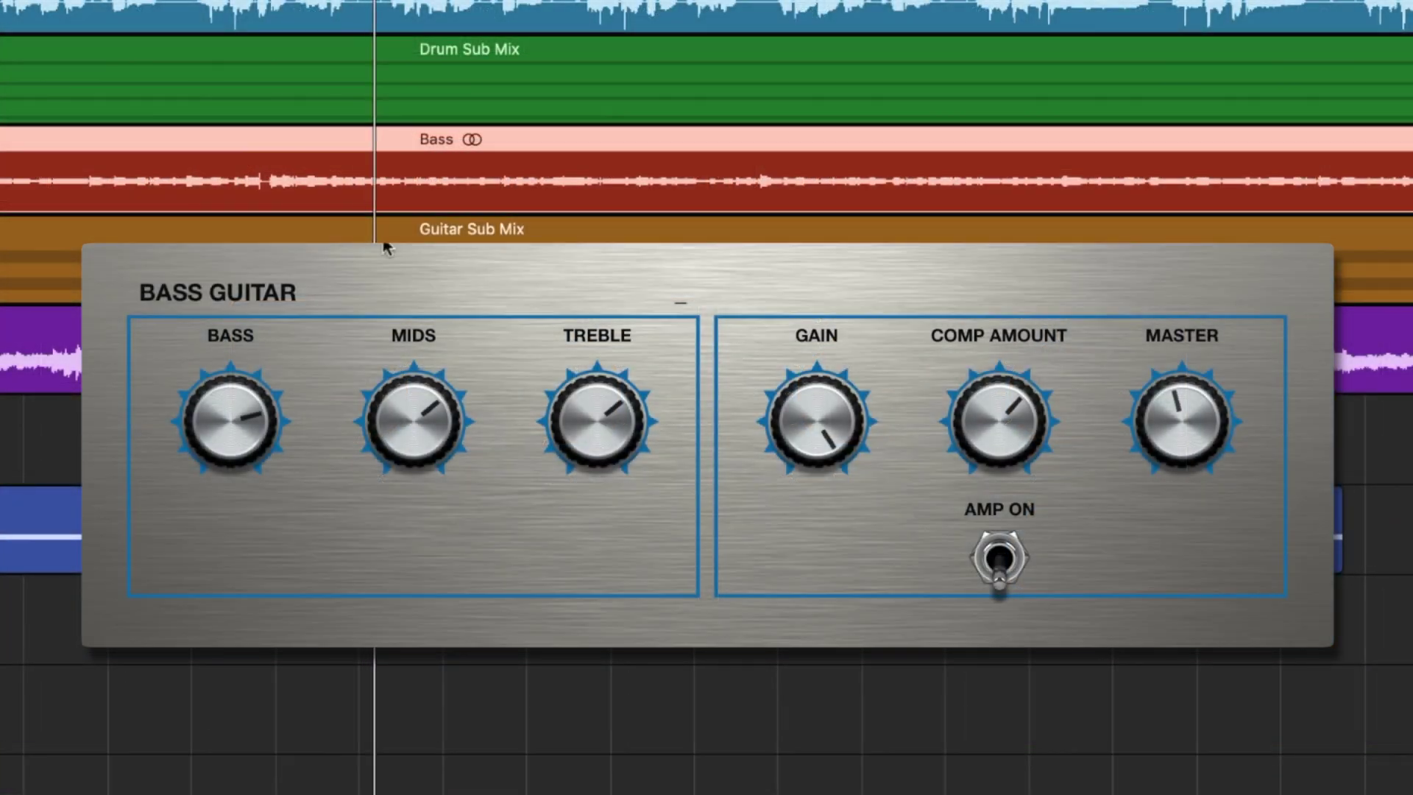
pyautogui.moveTo(248, 429); pyautogui.dragTo(248, 406)
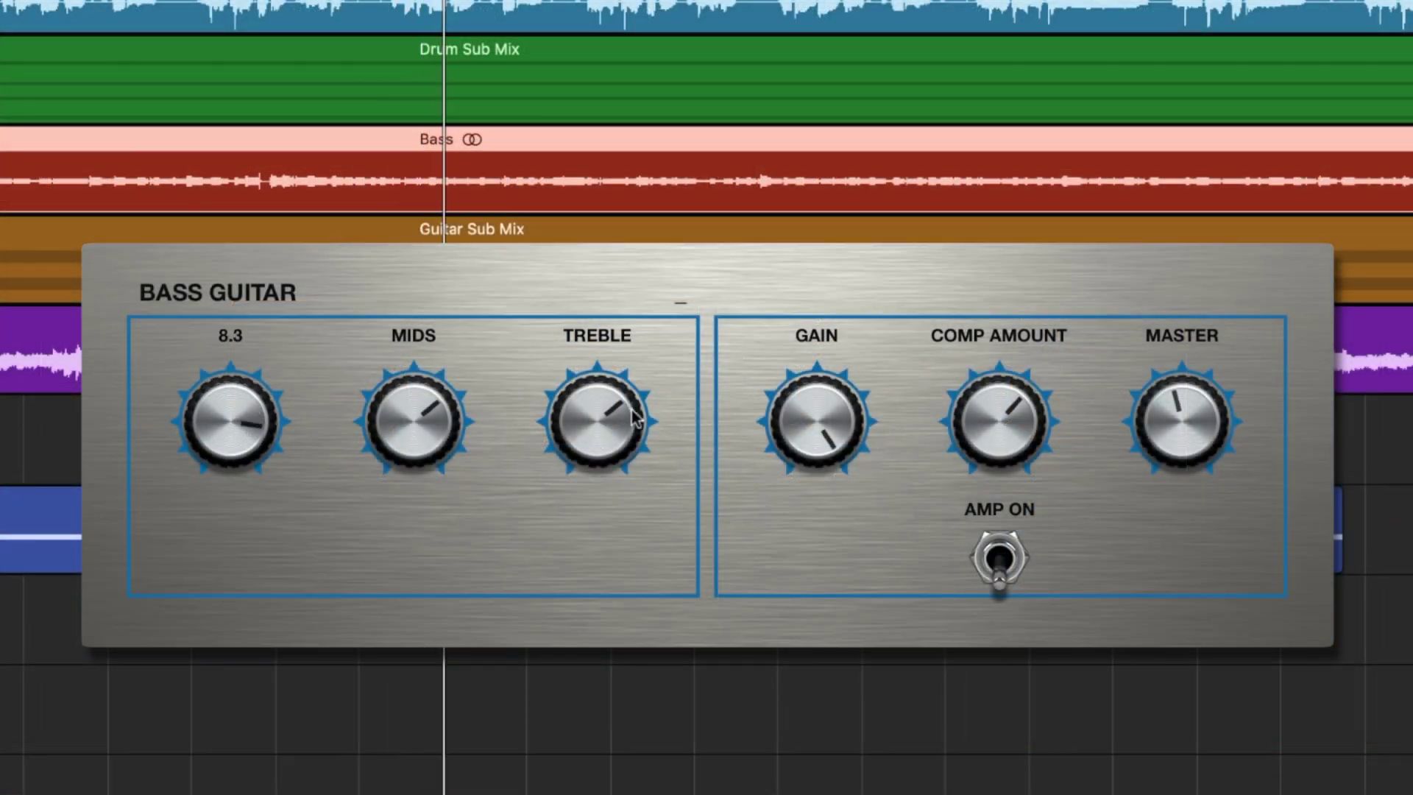
pyautogui.moveTo(624, 427)
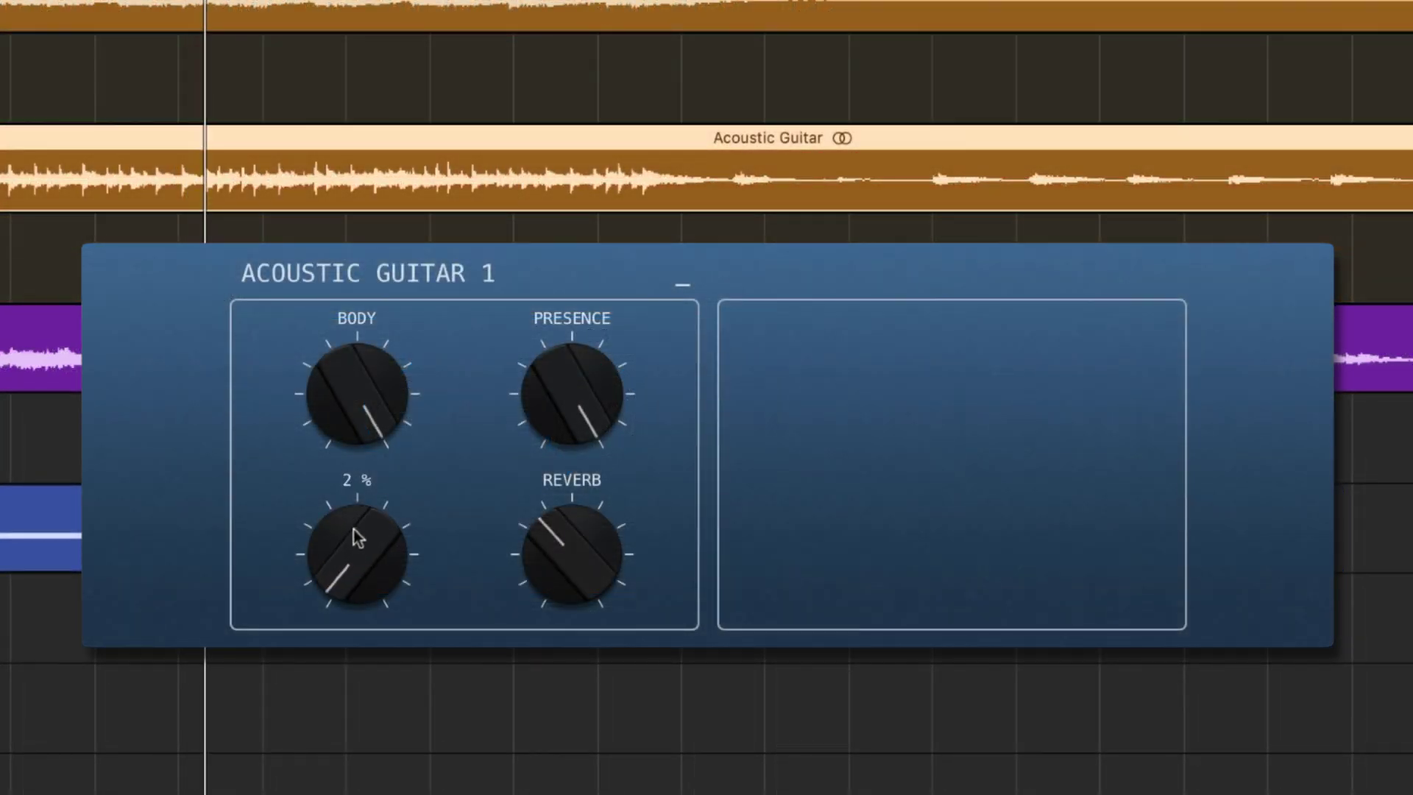
pyautogui.moveTo(353, 528); pyautogui.dragTo(355, 498)
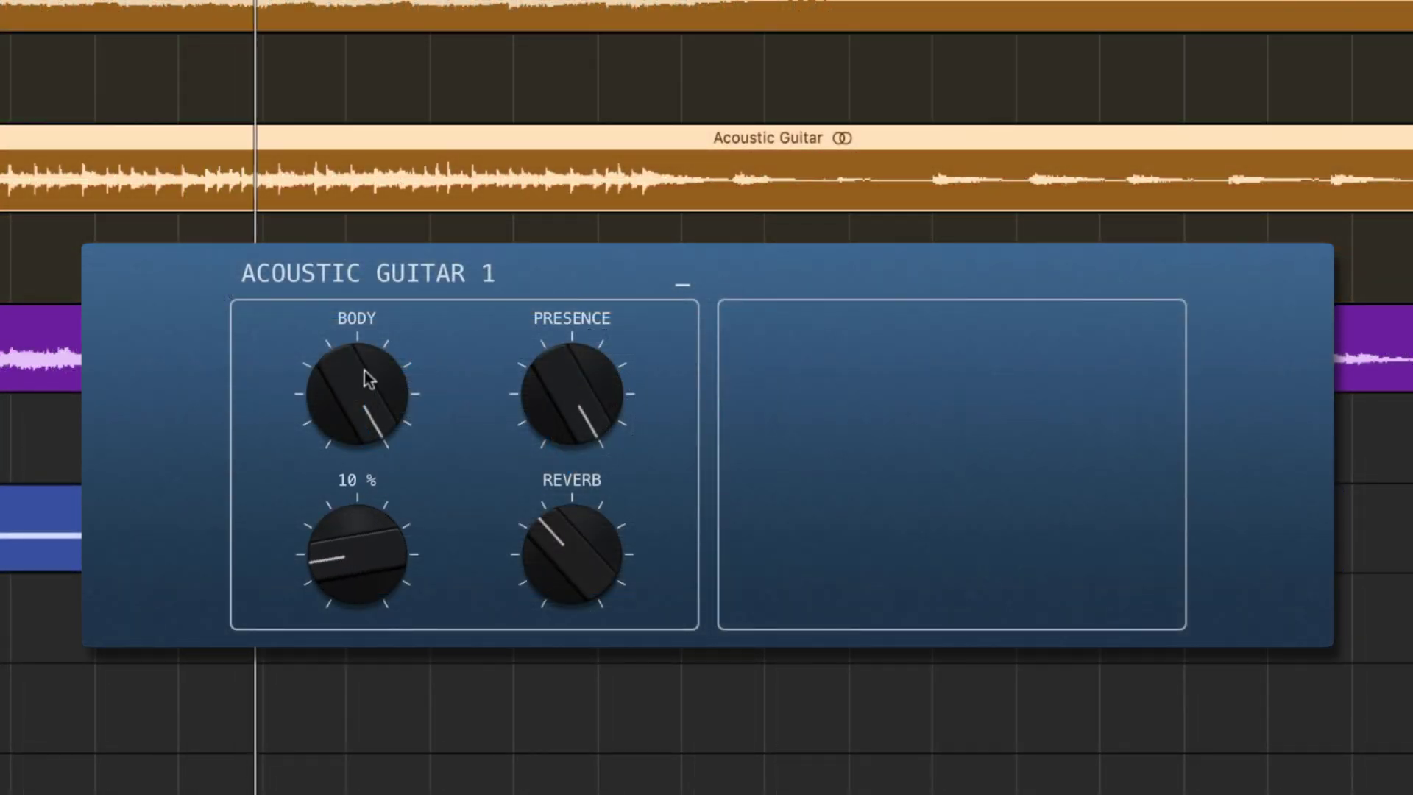
pyautogui.moveTo(363, 378); pyautogui.dragTo(344, 411)
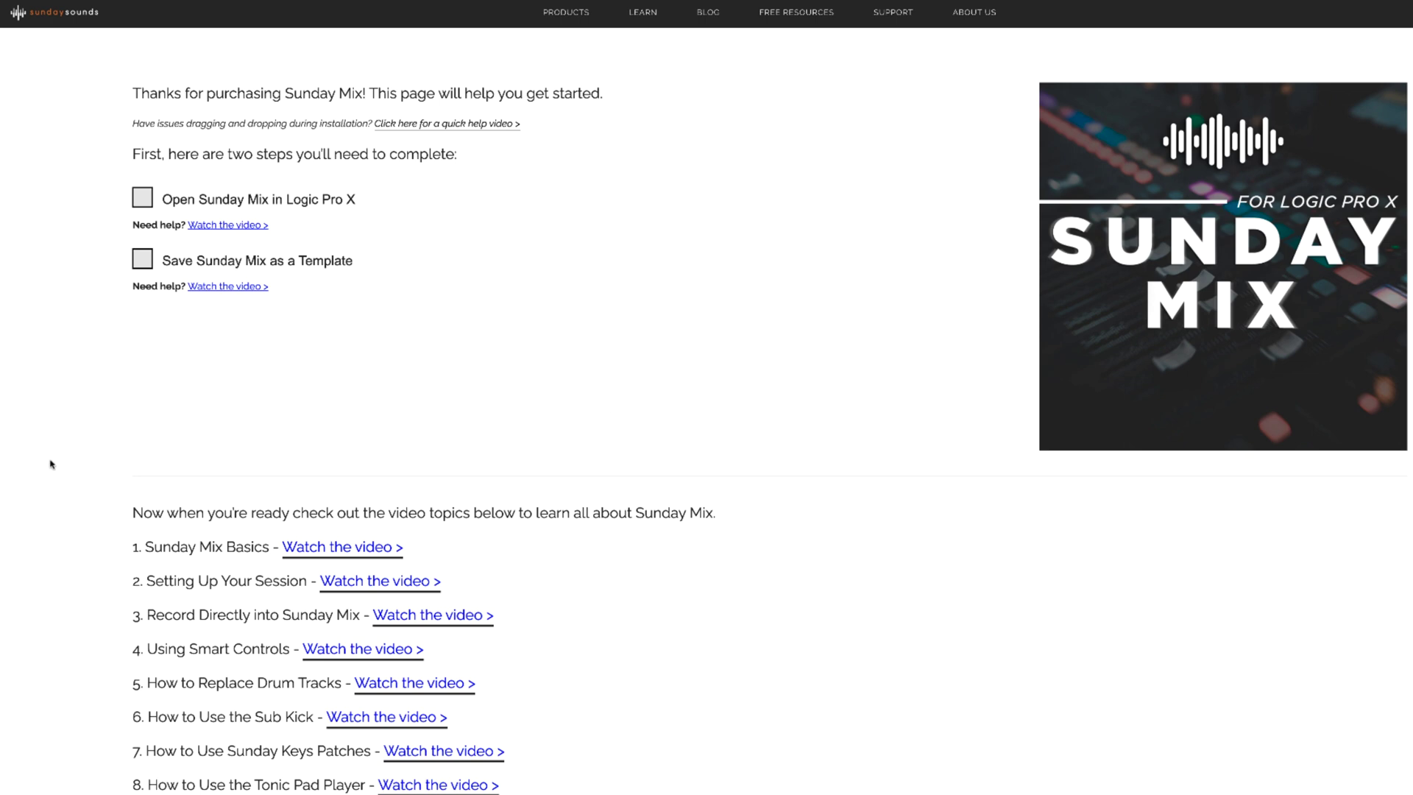
# Scroll the Sunday Mix getting-started page past the video topics to Troubleshooting
pyautogui.scroll(-5, 51, 464)
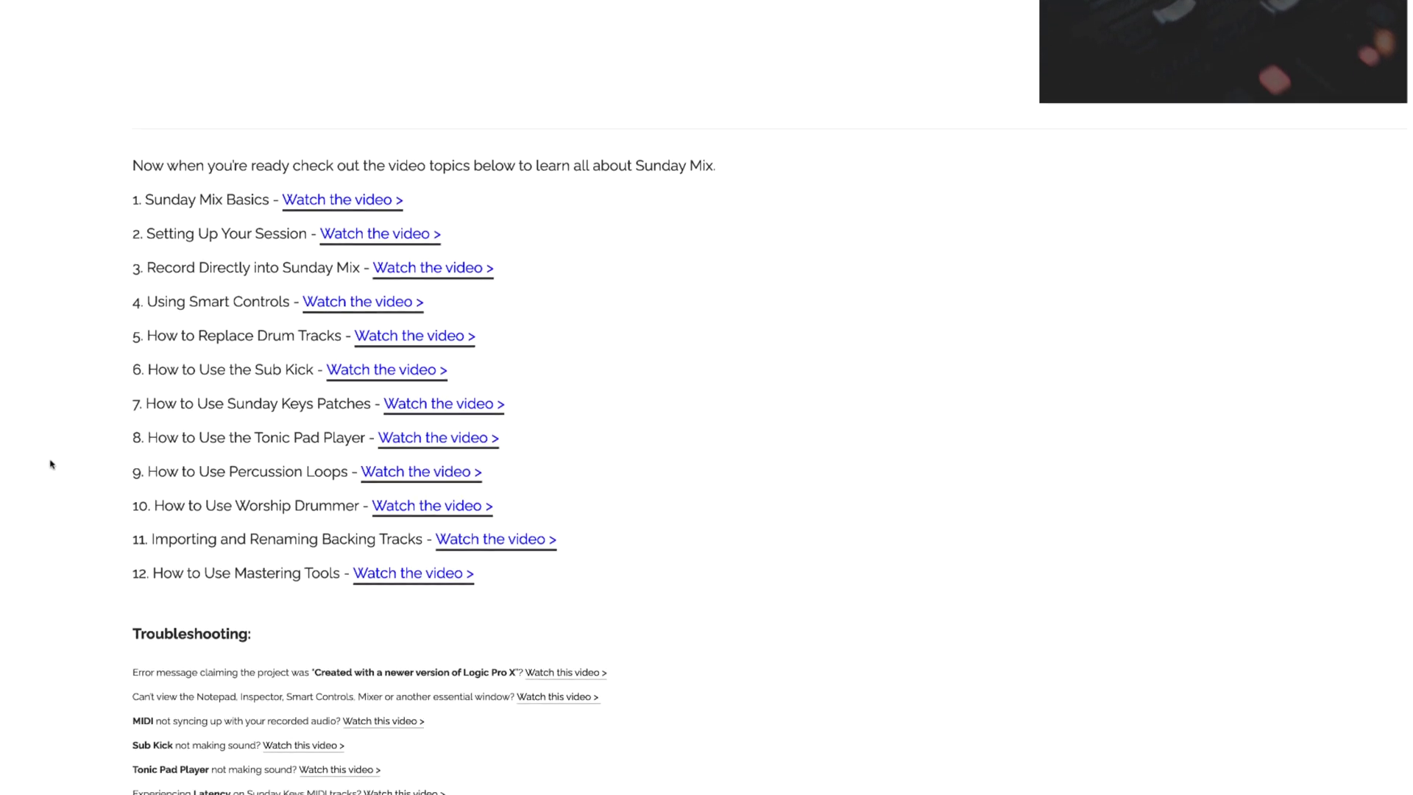
pyautogui.scroll(-2, 52, 463)
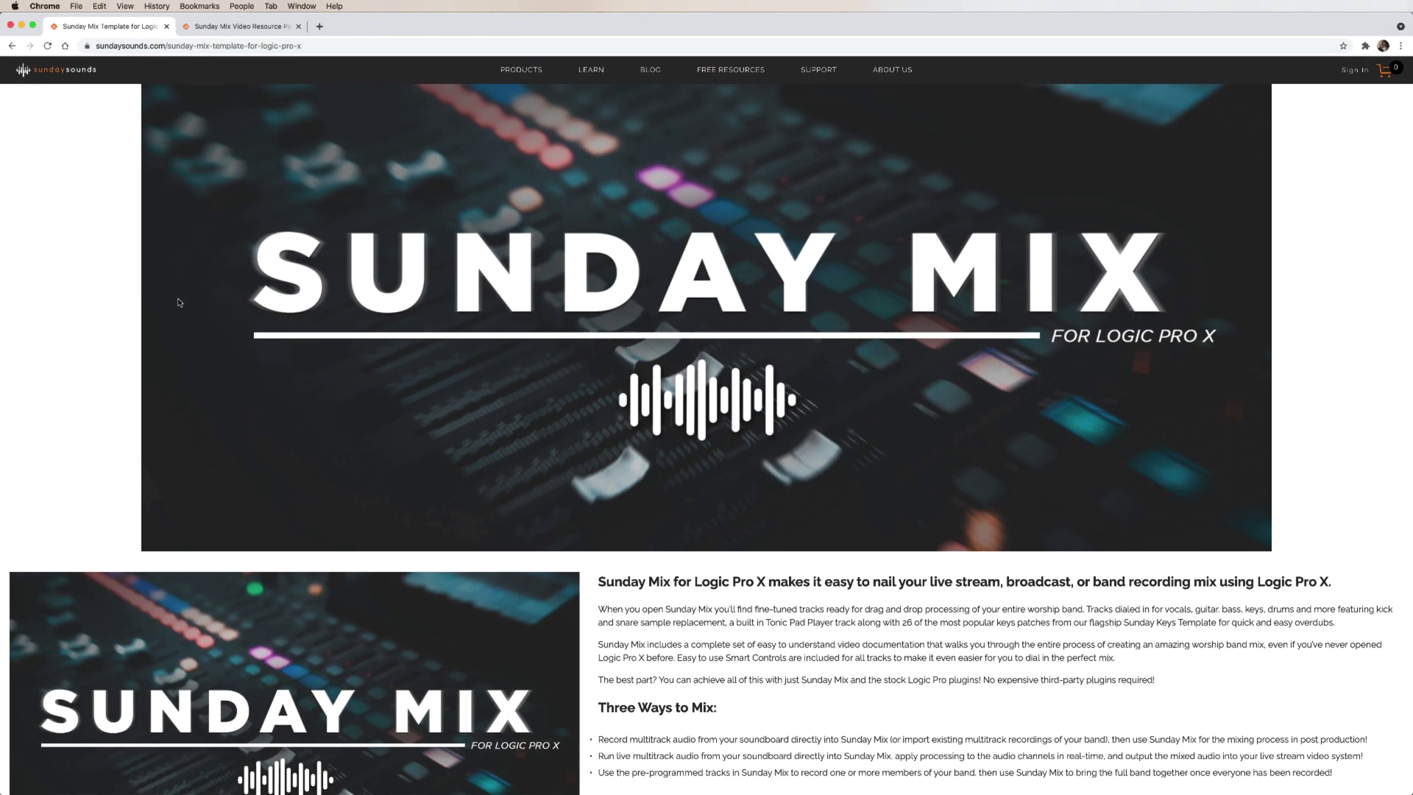
# Scroll the Sunday Mix product page down to the $60 'Perfect Your Worship Band Mix' pricing section
pyautogui.scroll(-6, 178, 302)
pyautogui.scroll(-5, 178, 302)
pyautogui.scroll(-6, 179, 303)
pyautogui.scroll(-2, 179, 302)
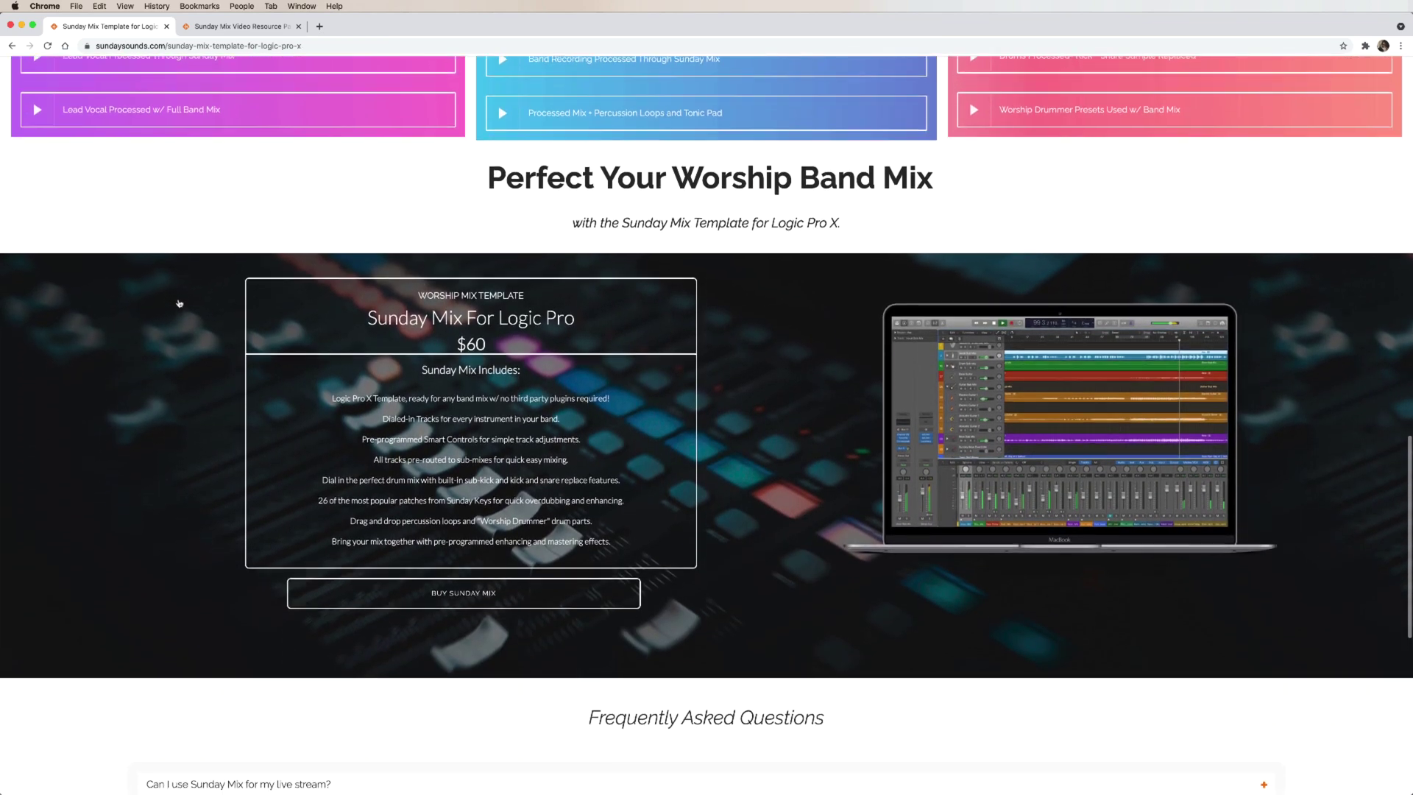